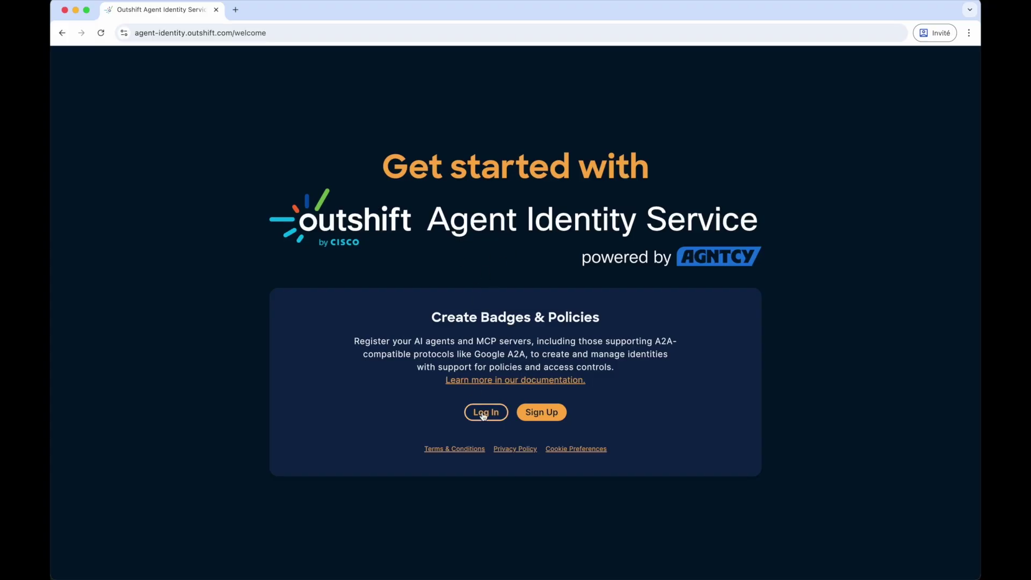
# Step: Sign in with a Google account and enter My Demo Tenant
pyautogui.click(485, 416)
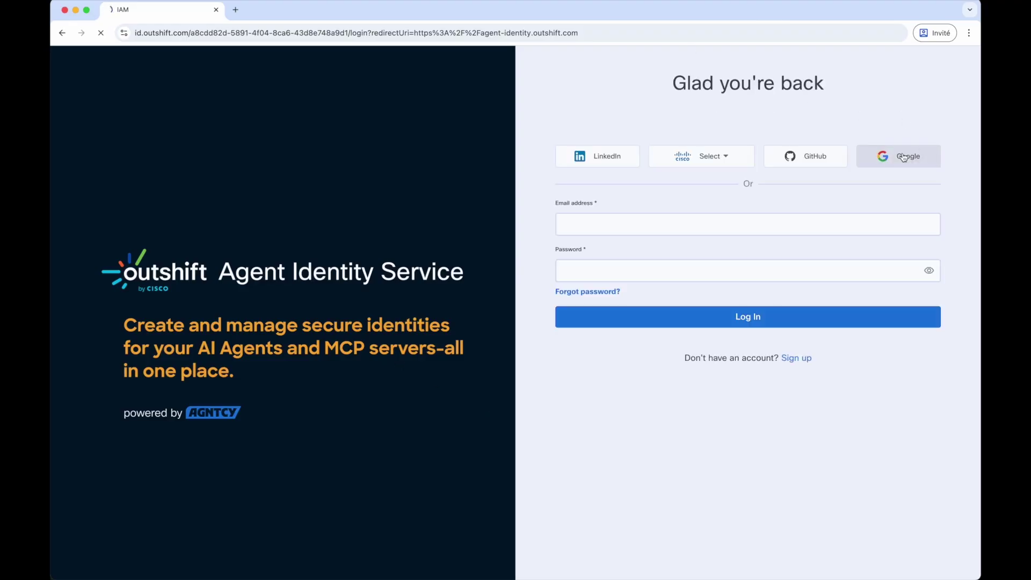
pyautogui.click(904, 157)
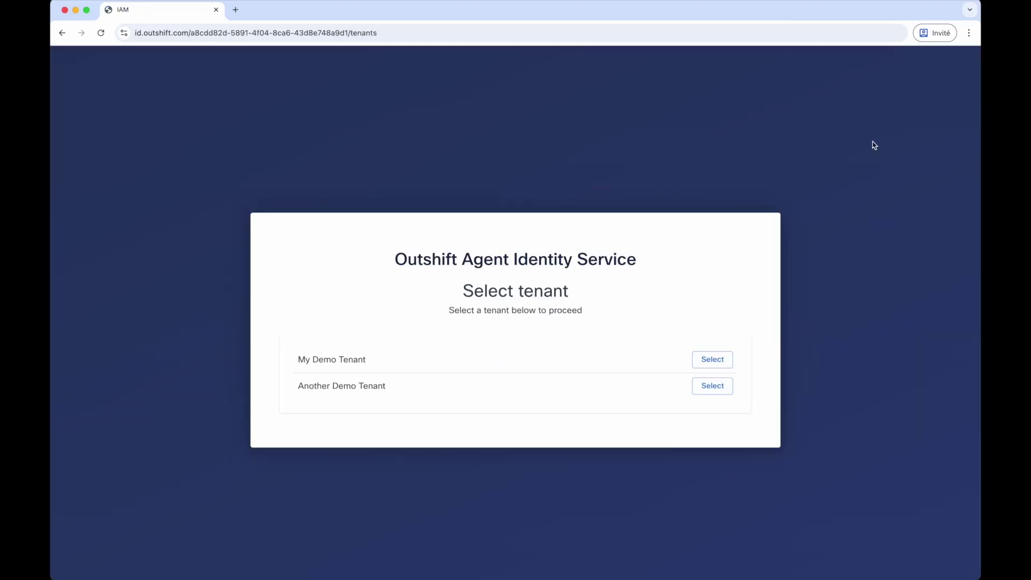
pyautogui.click(720, 359)
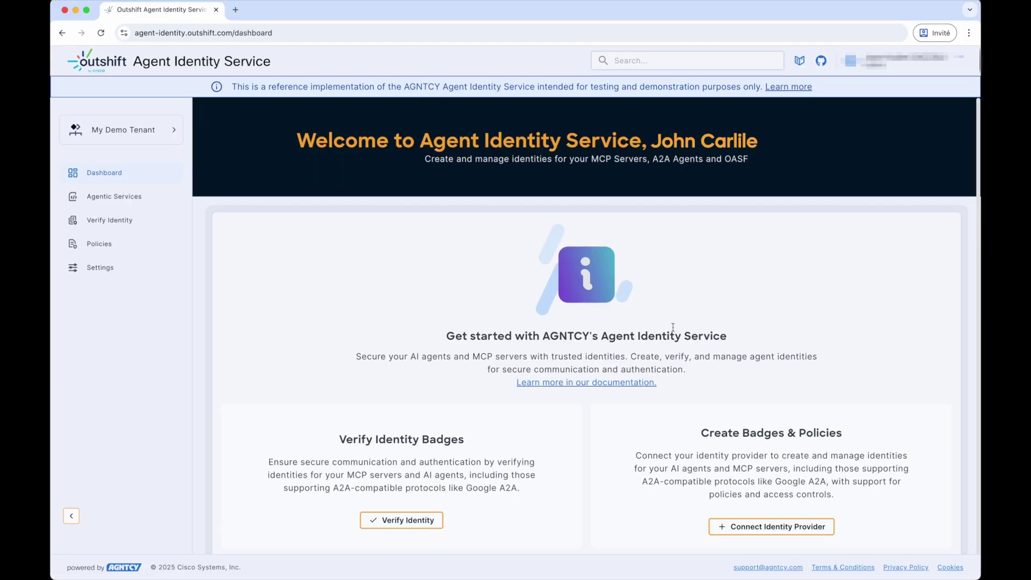
# Step: Review the dashboard's Verify Identity Badges and Create Badges & Policies sections
pyautogui.scroll(-1, 558, 245)
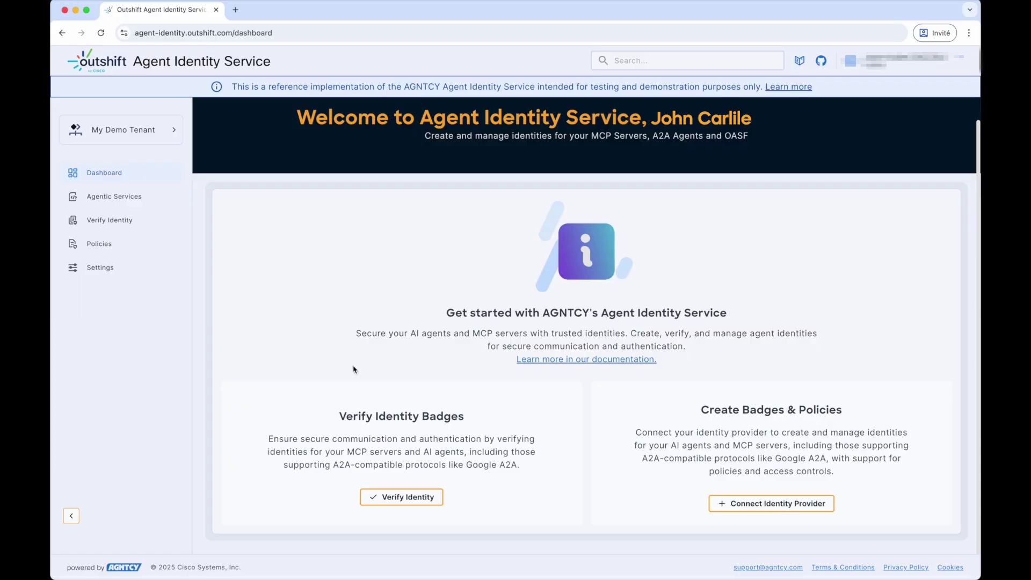
pyautogui.tripleClick(379, 417)
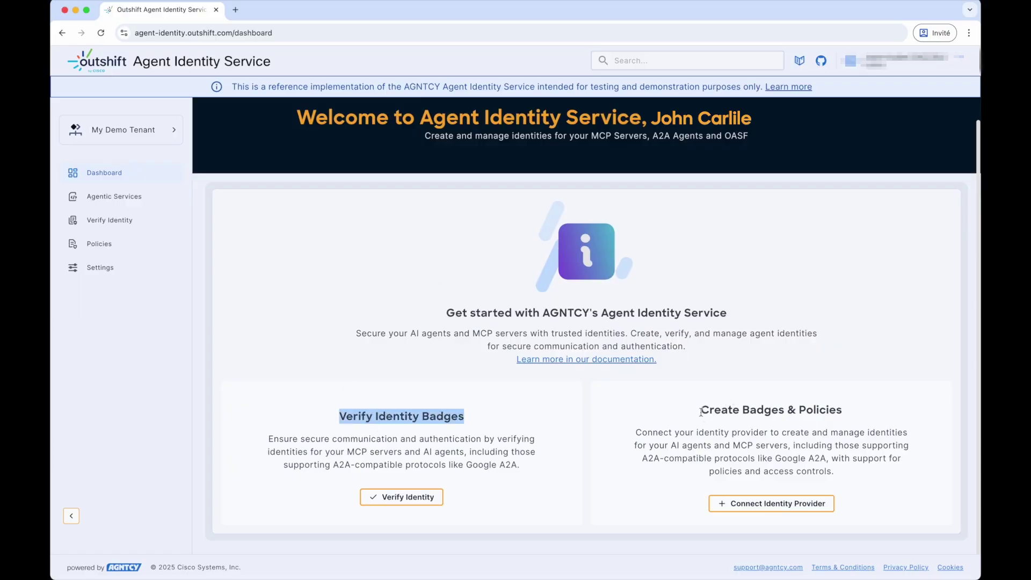
pyautogui.tripleClick(831, 406)
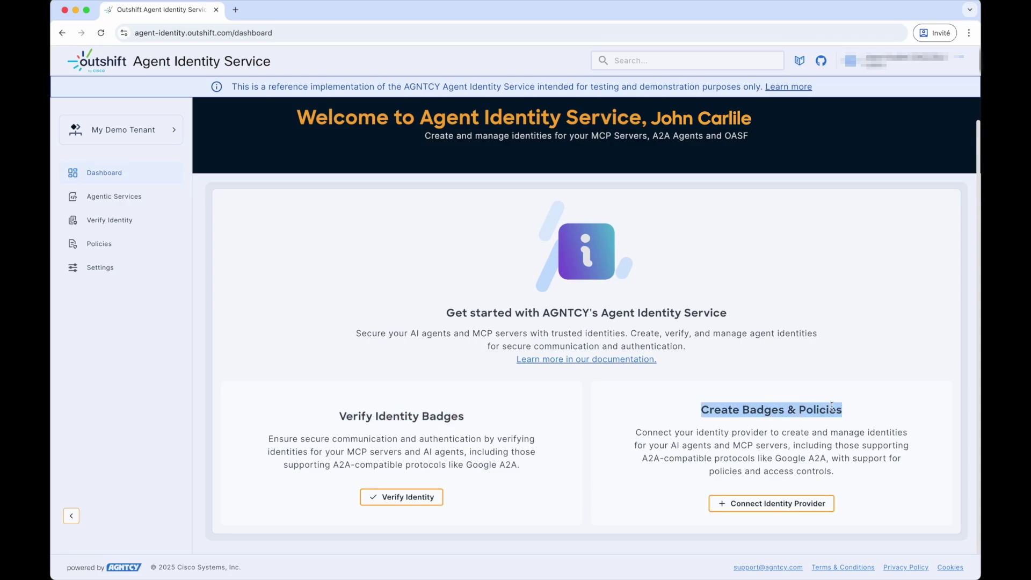
pyautogui.click(746, 472)
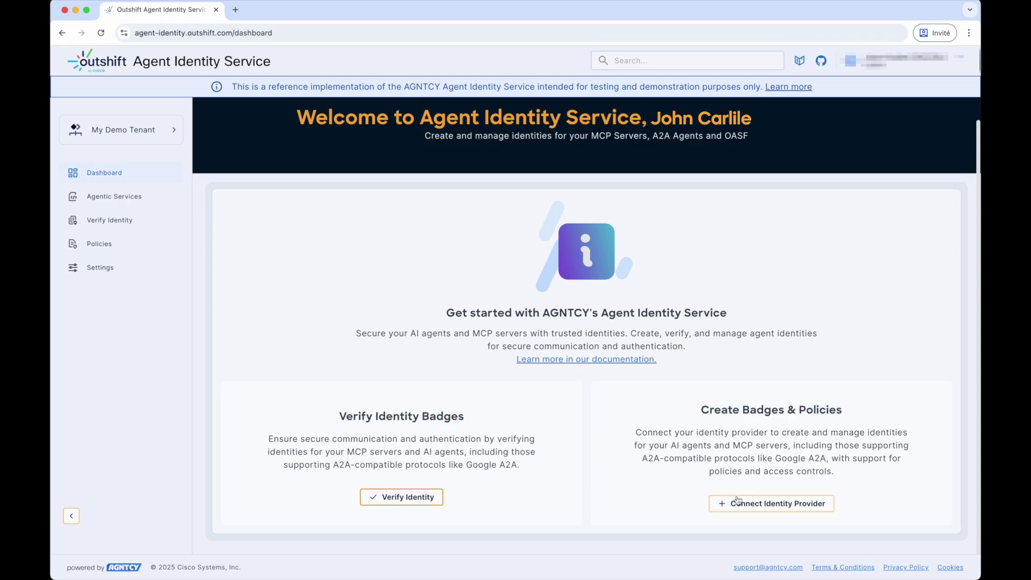
# Step: Start connecting an identity provider from Settings and read its documentation
pyautogui.click(141, 267)
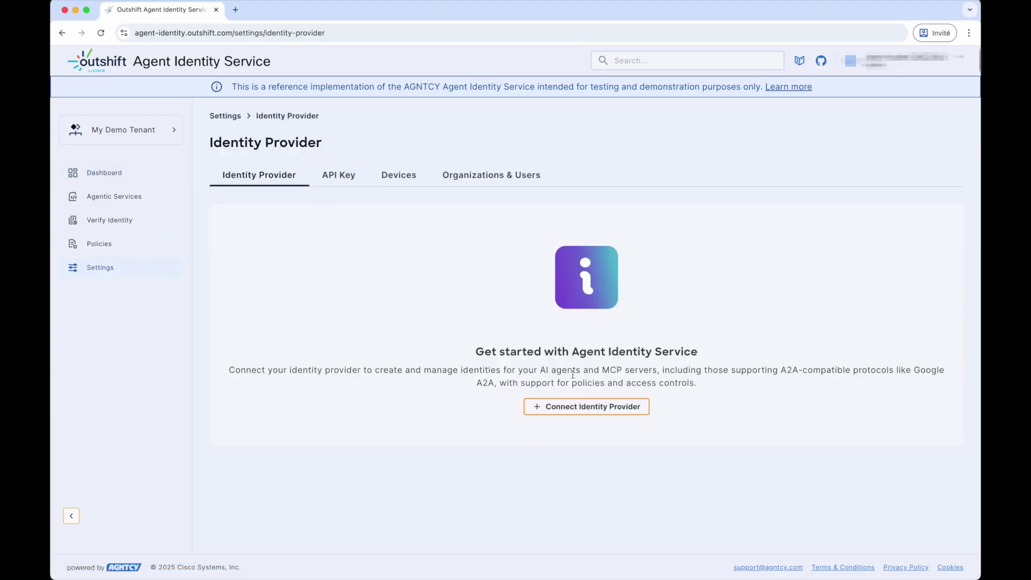
pyautogui.click(579, 405)
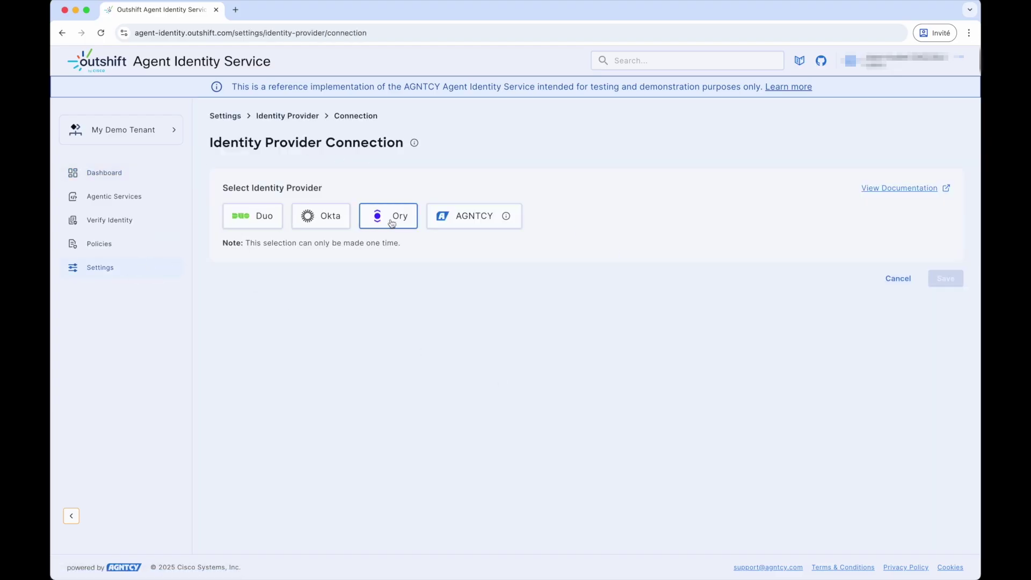
pyautogui.click(873, 188)
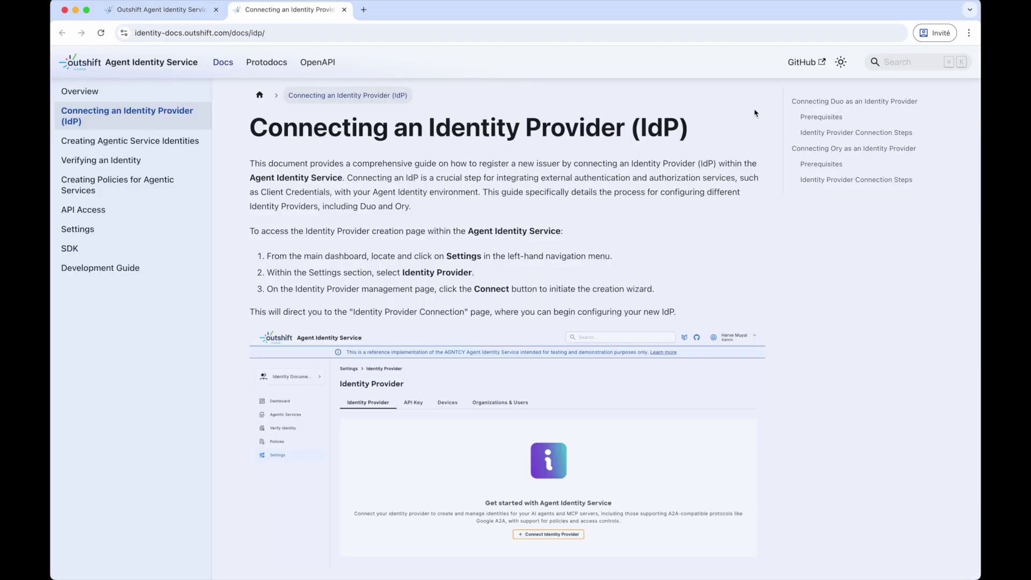
pyautogui.scroll(-6, 562, 213)
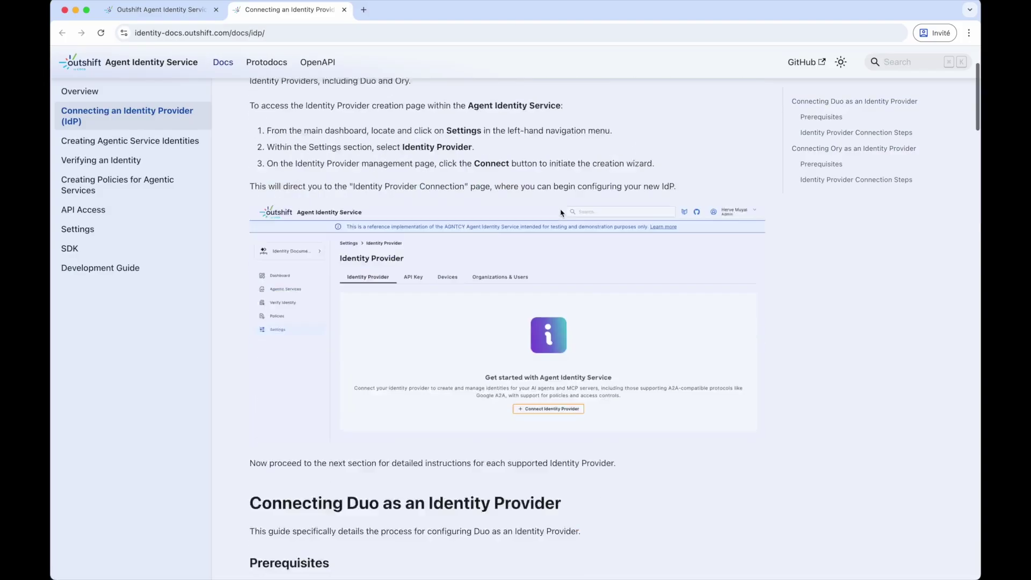
pyautogui.scroll(-5, 561, 213)
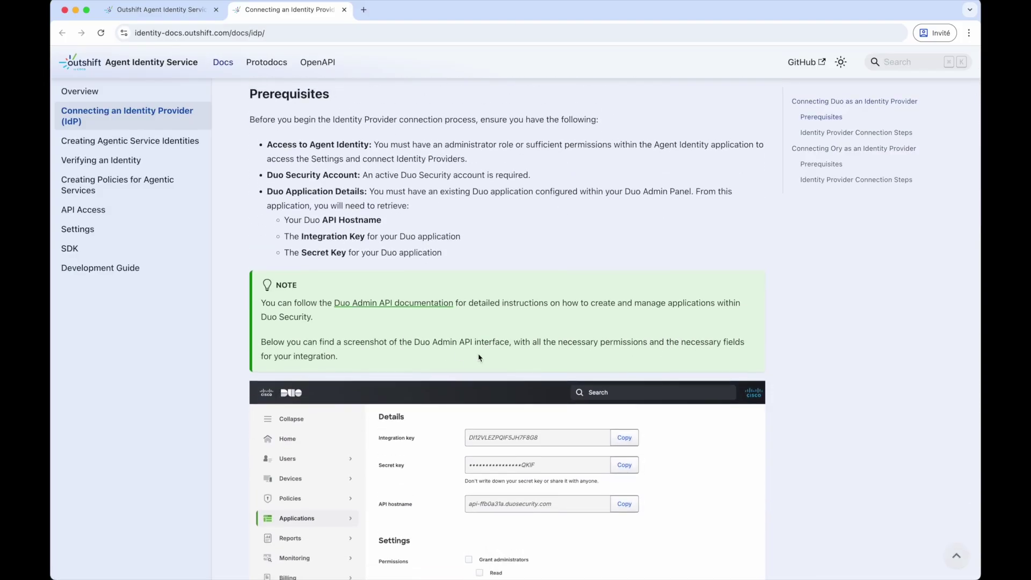
# Step: Choose Duo and step through its Hostname, Integration Key and Secret Key fields
pyautogui.click(178, 9)
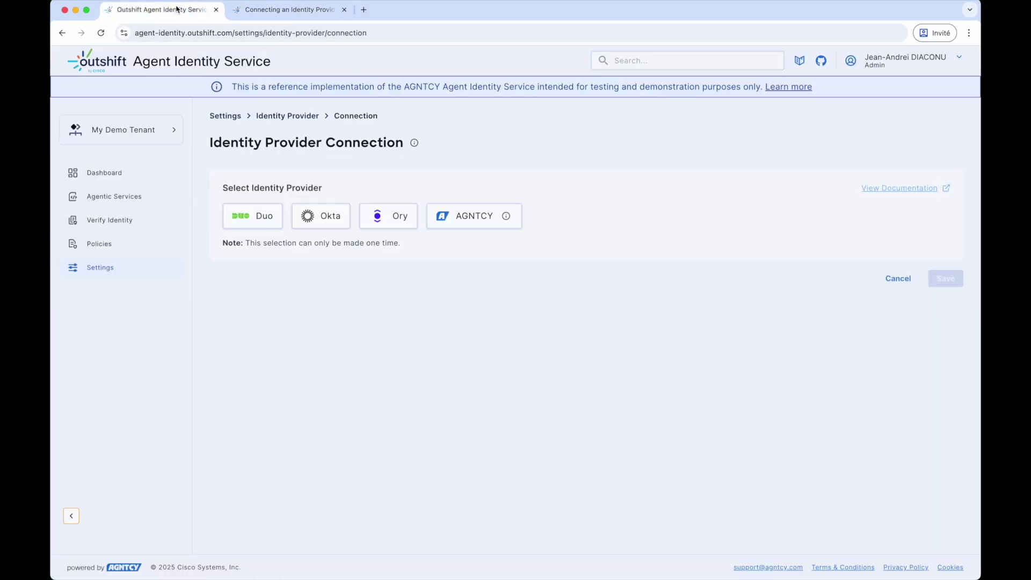
pyautogui.click(243, 219)
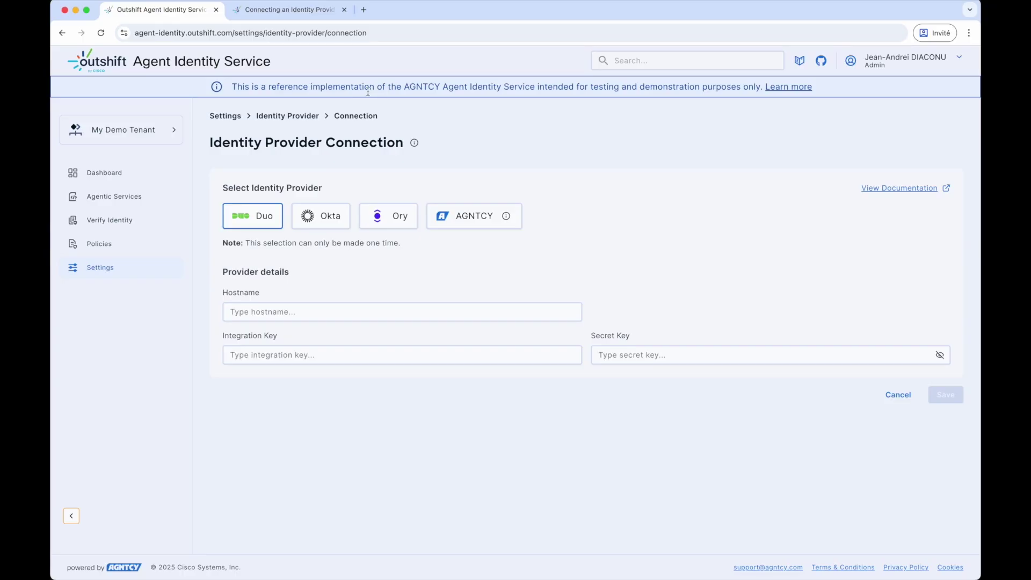
pyautogui.click(320, 312)
pyautogui.click(325, 357)
pyautogui.click(603, 353)
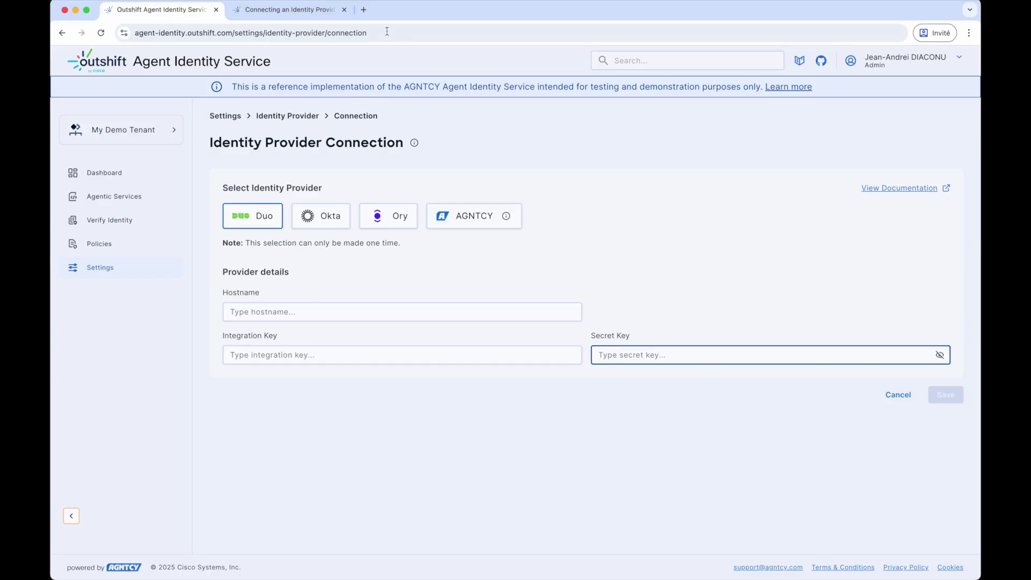
# Step: Log in to the Duo Admin Panel via a 'duo trial' web search in a new tab
pyautogui.click(364, 9)
pyautogui.write('duo trial')
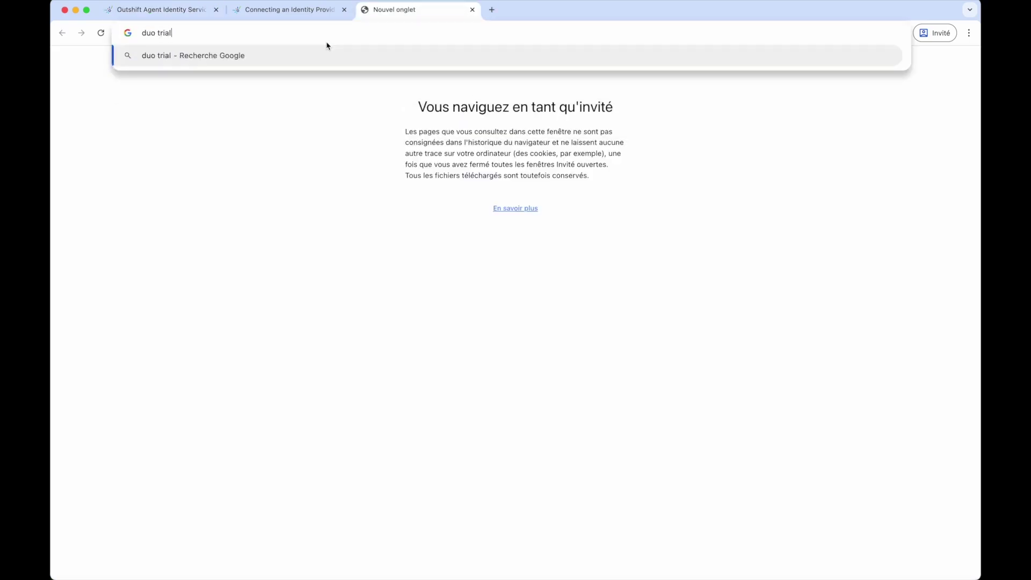
pyautogui.press('Return')
pyautogui.click(322, 163)
pyautogui.click(723, 127)
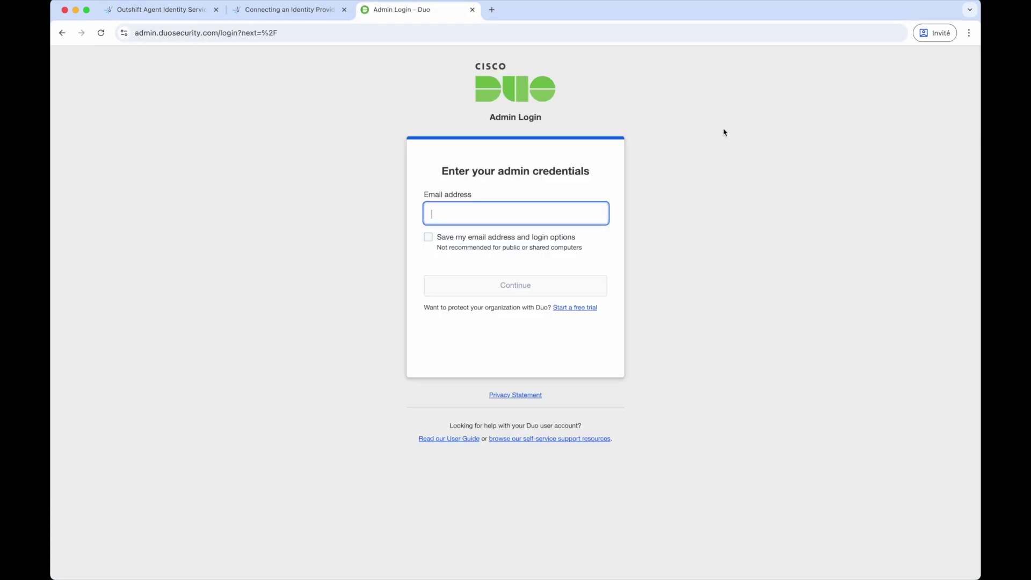
pyautogui.press('super+Tab')
pyautogui.click(508, 290)
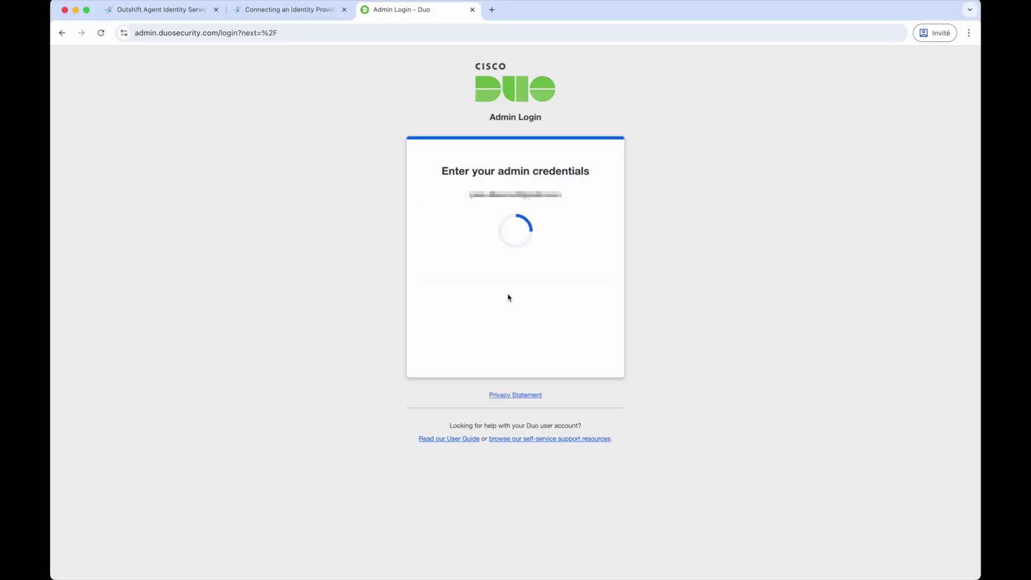
pyautogui.press('super+v')
pyautogui.click(475, 290)
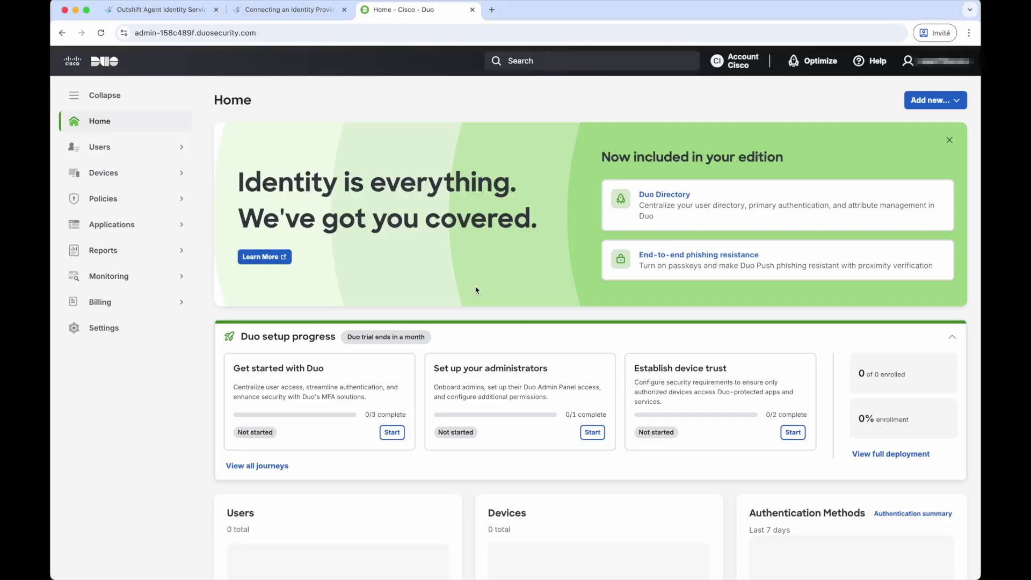
# Step: Search the Duo application catalog for 'Admin' to add a new application
pyautogui.click(278, 16)
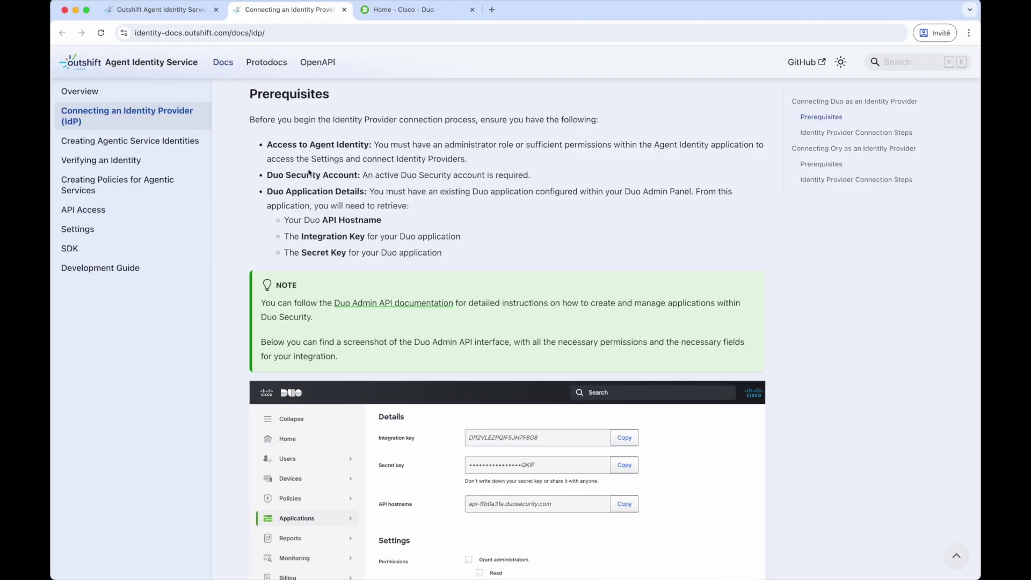
pyautogui.scroll(-2, 338, 354)
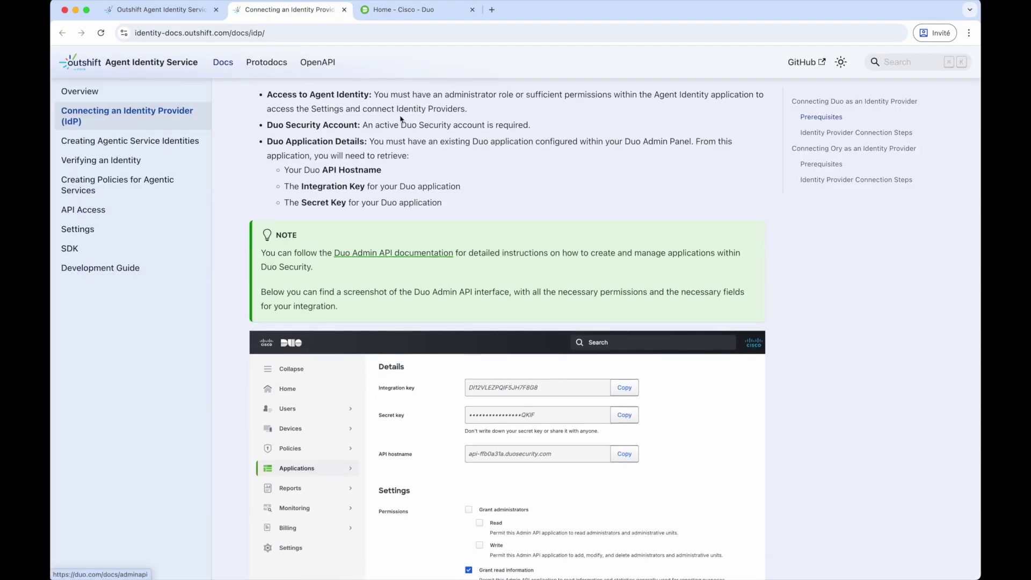
pyautogui.click(402, 10)
pyautogui.click(141, 226)
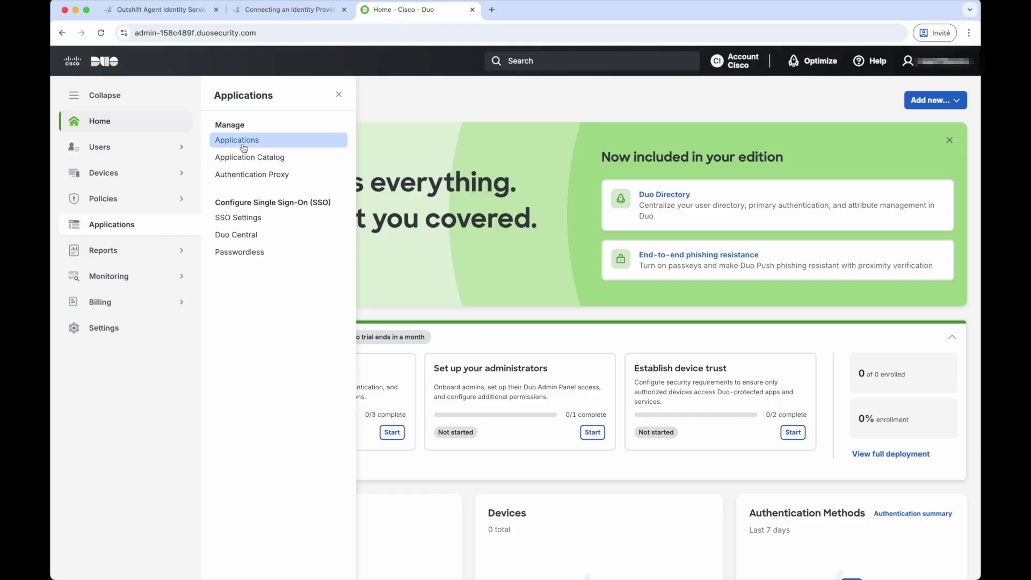
pyautogui.click(223, 139)
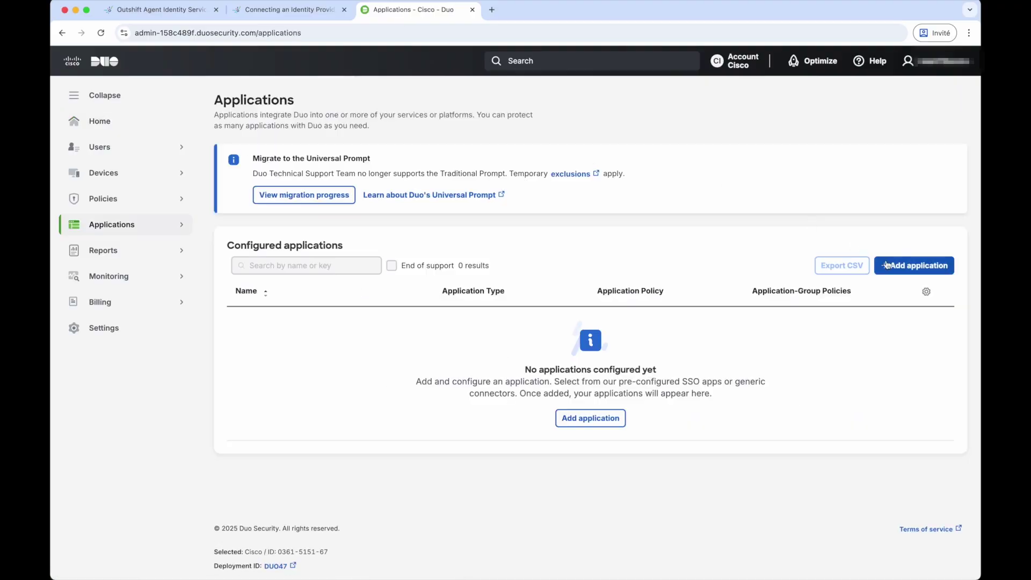
pyautogui.click(887, 265)
pyautogui.click(333, 171)
pyautogui.write('Admin')
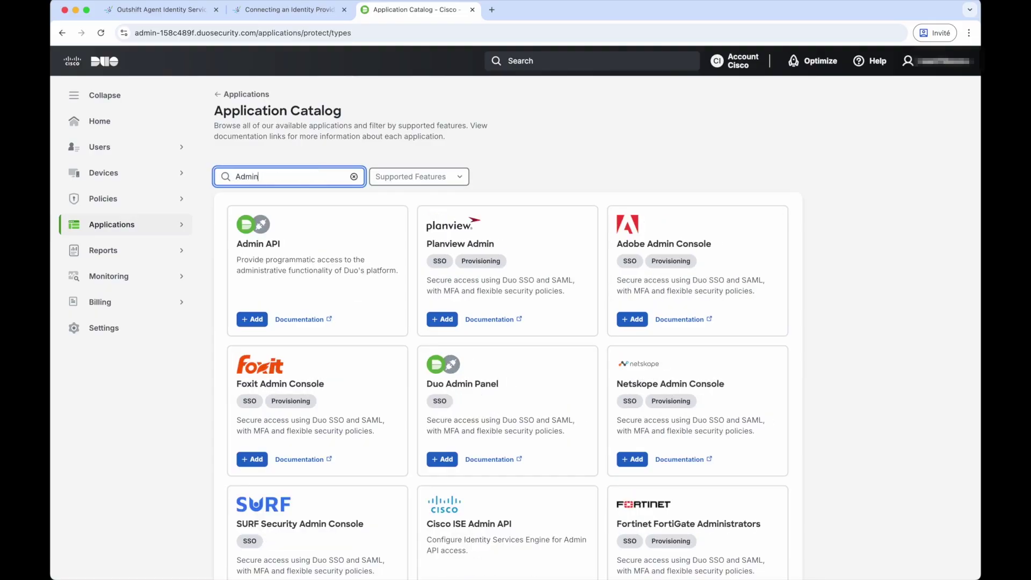
# Step: Add the Admin API application and grant read information and applications permissions
pyautogui.click(251, 320)
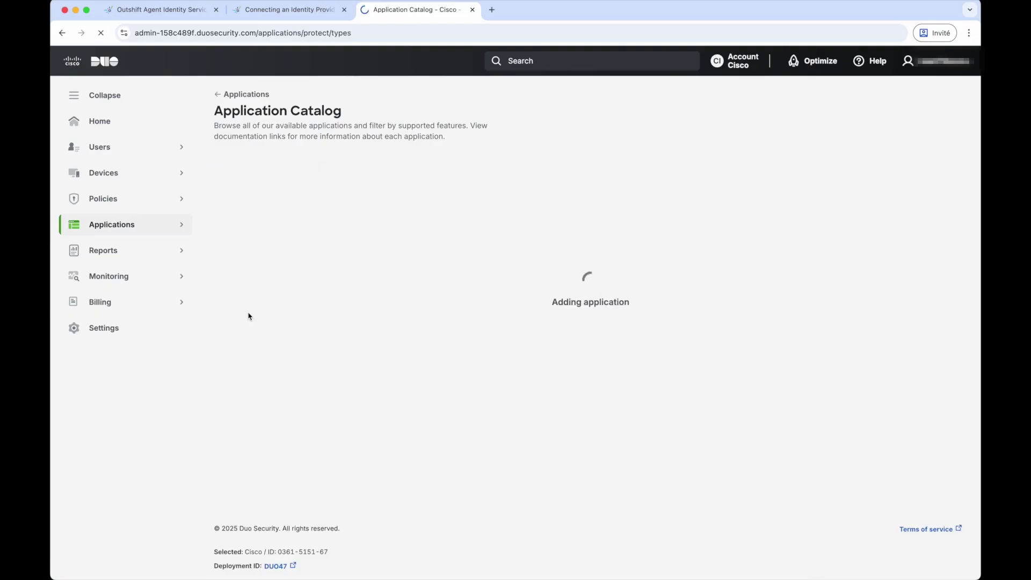
pyautogui.scroll(-3, 352, 252)
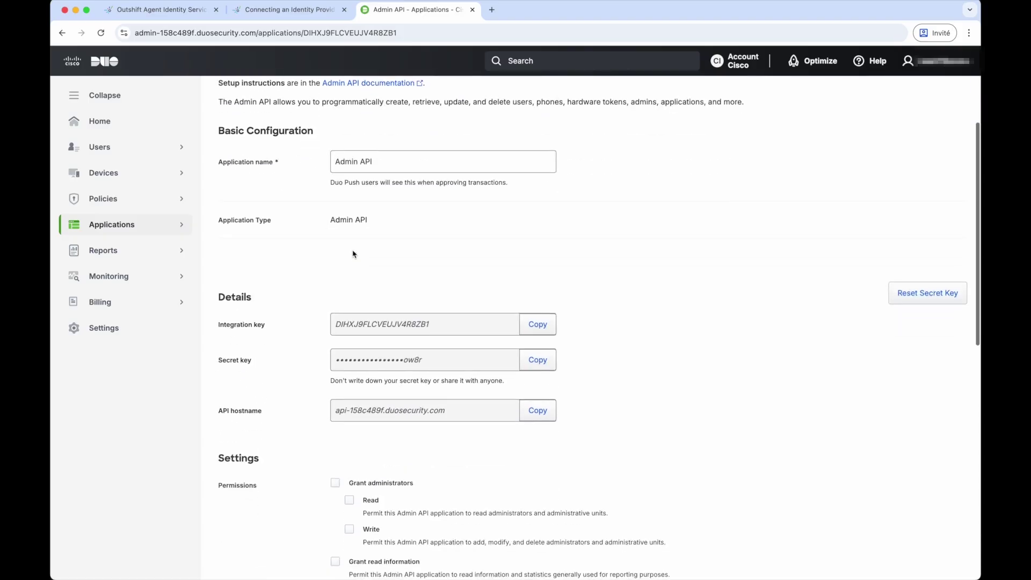
pyautogui.hotkey('ctrl', 'shift', 'Tab')
pyautogui.scroll(-5, 471, 371)
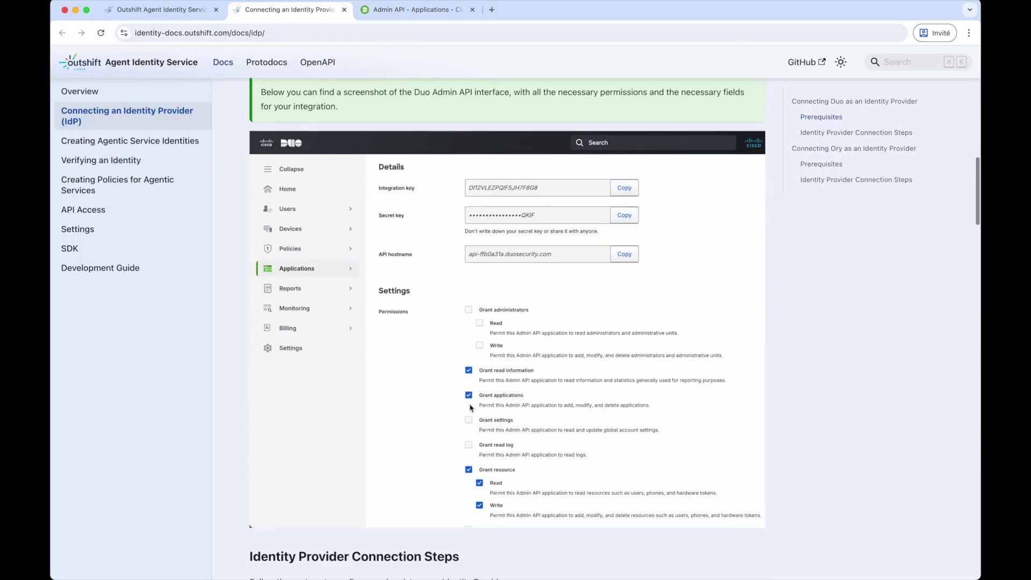
pyautogui.hotkey('ctrl', 'Tab')
pyautogui.click(335, 433)
pyautogui.click(335, 466)
# Step: Grant resource read/write permission, checked against the docs, and save the Admin API changes
pyautogui.scroll(-3, 338, 469)
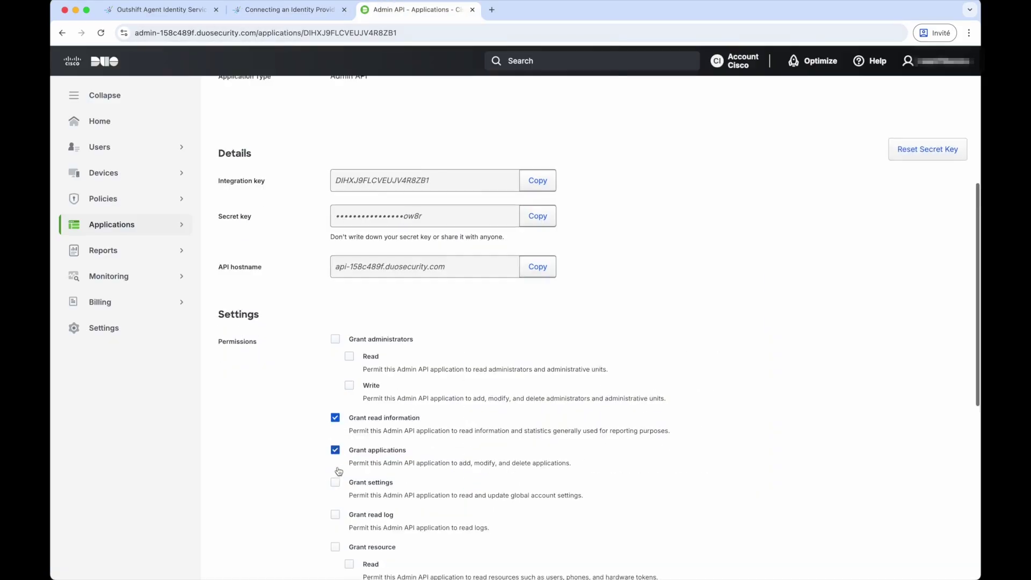
pyautogui.click(301, 11)
pyautogui.click(358, 10)
pyautogui.scroll(-1, 338, 387)
pyautogui.click(335, 392)
pyautogui.click(301, 11)
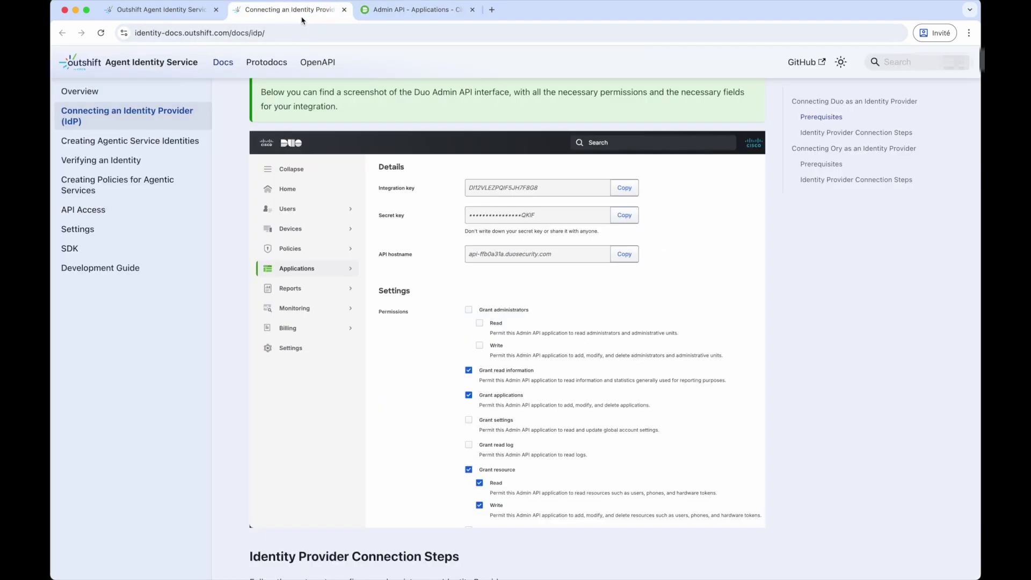
pyautogui.click(372, 11)
pyautogui.scroll(-2, 472, 364)
pyautogui.scroll(-3, 472, 364)
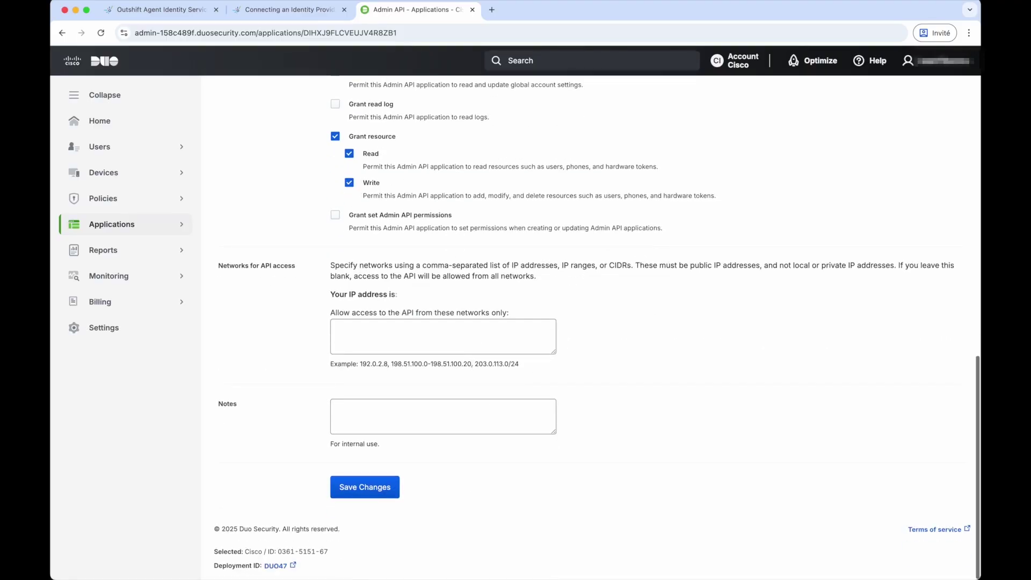
pyautogui.click(370, 490)
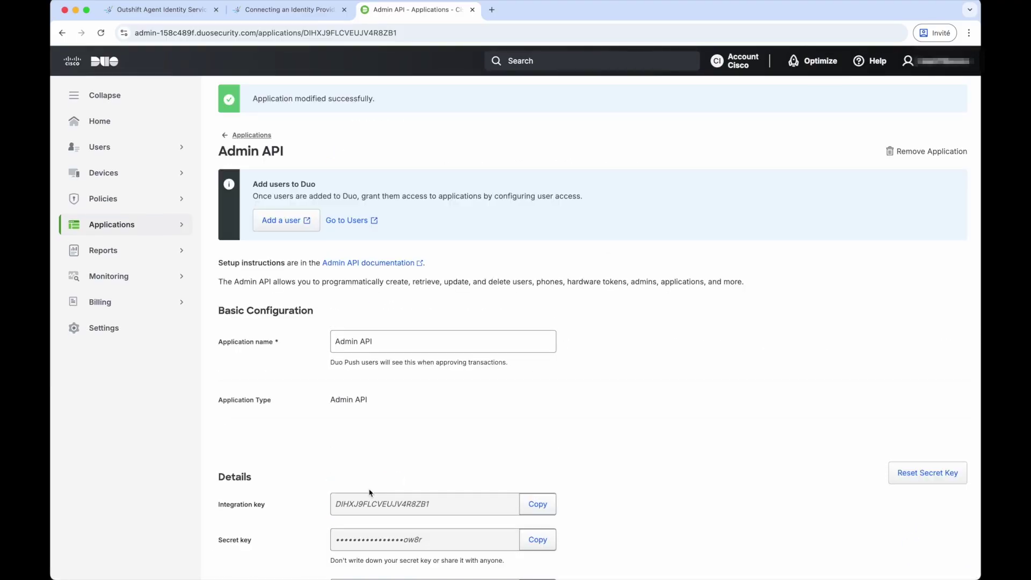
pyautogui.scroll(-4, 387, 299)
# Step: Copy the Duo Admin API hostname and integration key into the connection form
pyautogui.click(167, 15)
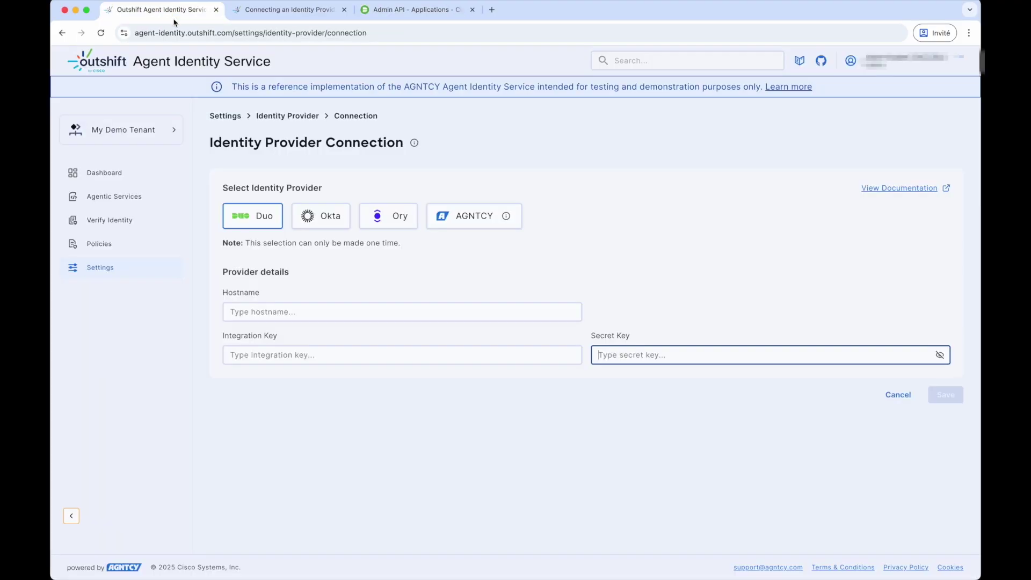
pyautogui.click(378, 11)
pyautogui.click(537, 426)
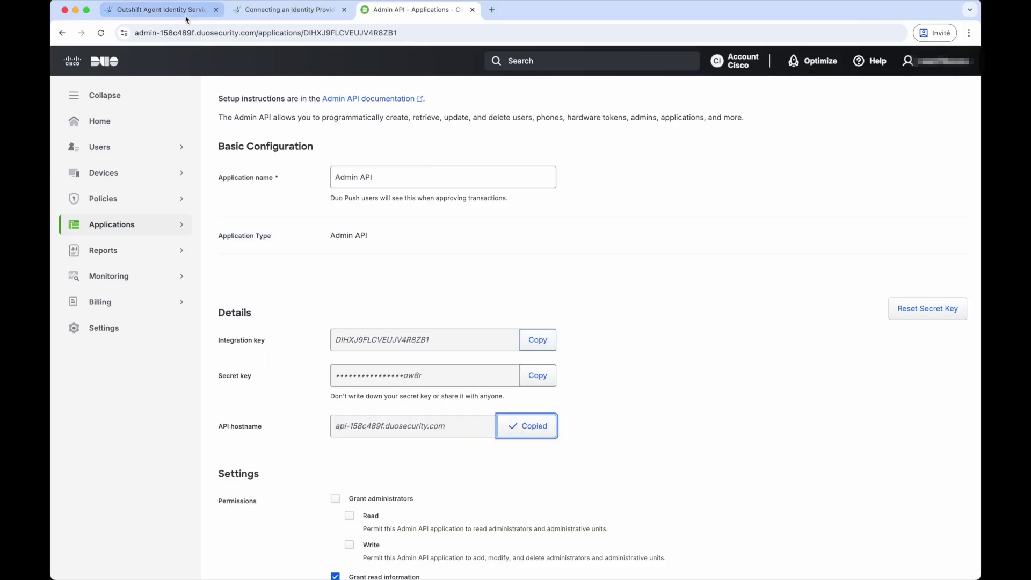
pyautogui.click(161, 9)
pyautogui.click(403, 308)
pyautogui.write('api-158c489f.duosecurity.com')
pyautogui.click(411, 10)
pyautogui.click(537, 339)
pyautogui.click(166, 9)
pyautogui.click(577, 355)
# Step: Copy the Duo secret key into the form and save the Duo connection
pyautogui.click(387, 10)
pyautogui.click(537, 373)
pyautogui.click(167, 9)
pyautogui.click(613, 353)
pyautogui.press('super+v')
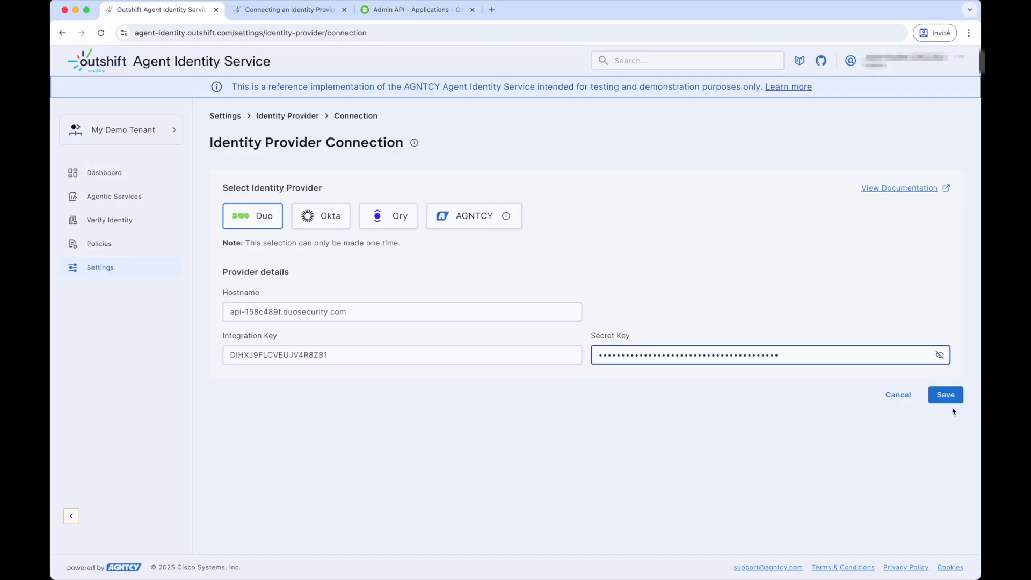
pyautogui.click(950, 400)
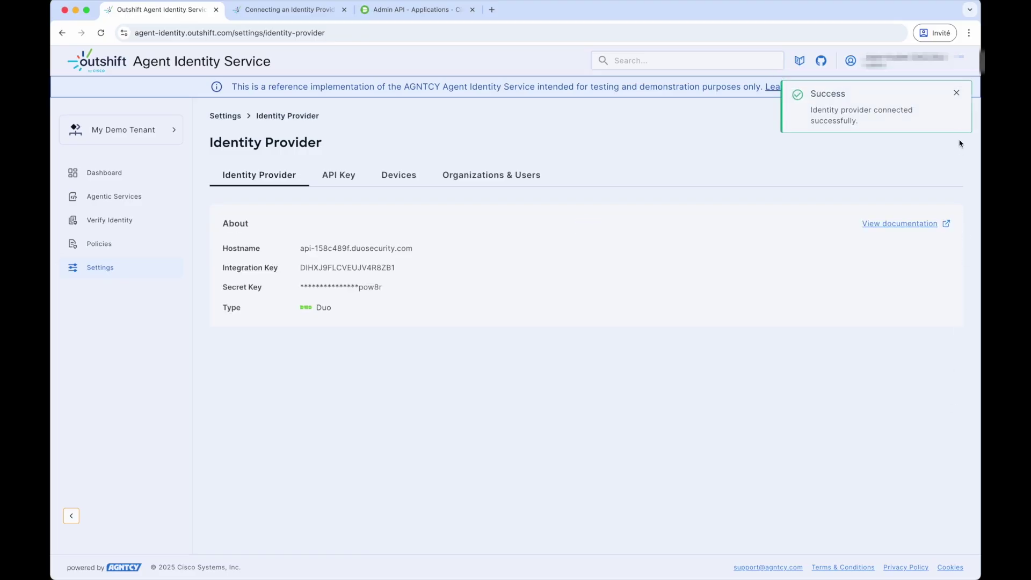
pyautogui.moveTo(231, 240); pyautogui.dragTo(369, 306)
# Step: Clear the text highlight to show the samples.jpg architecture diagram
pyautogui.click(370, 314)
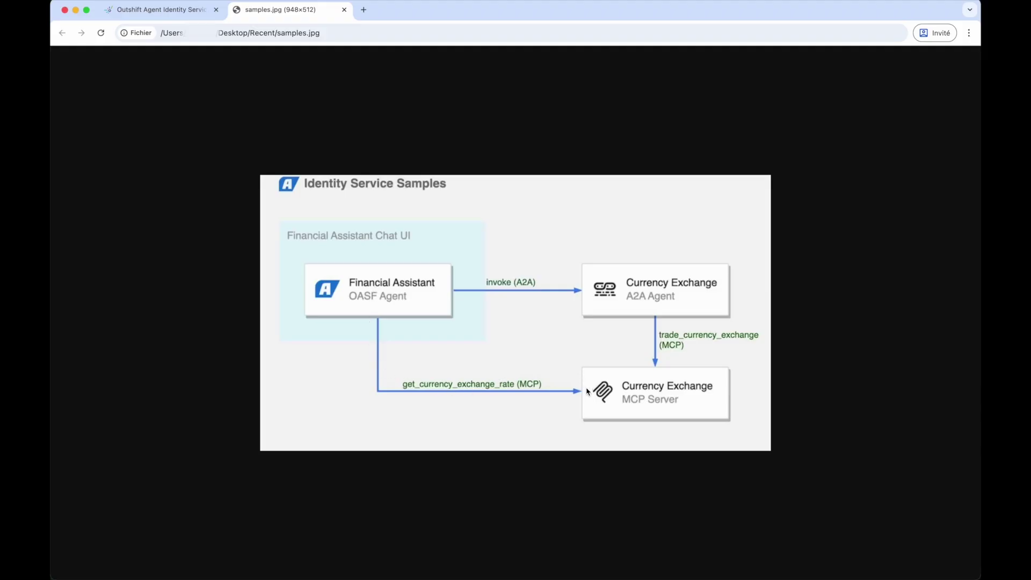
# Step: From the dashboard, open the Add Agentic Service documentation and scroll to 'Issuing the Badge'
pyautogui.click(168, 19)
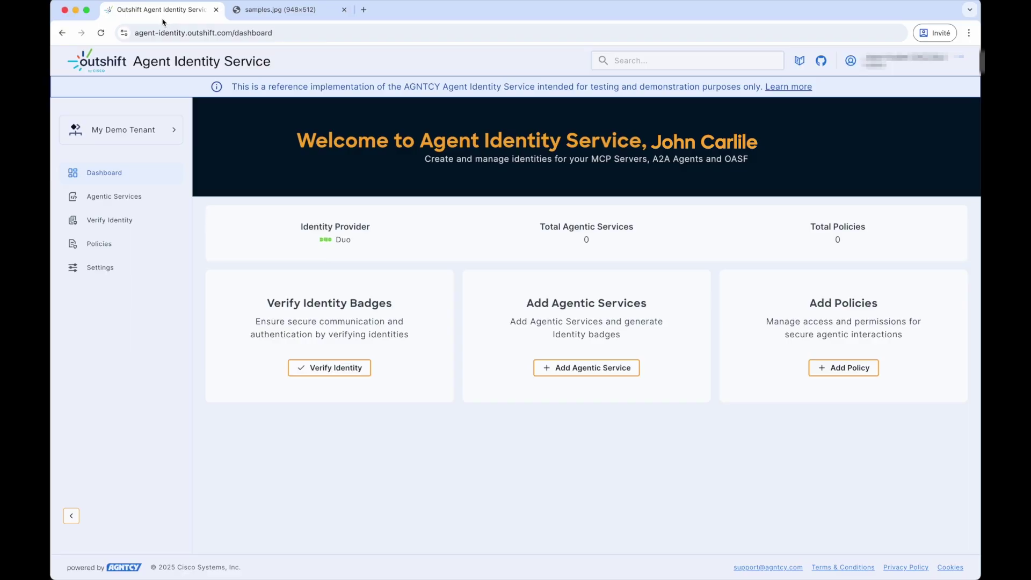
pyautogui.click(594, 368)
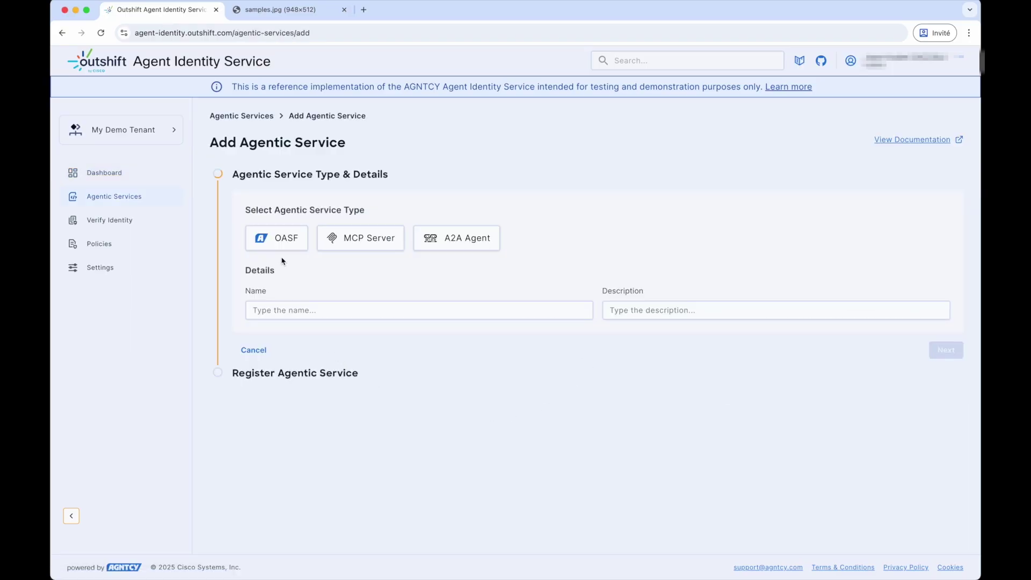
pyautogui.click(897, 141)
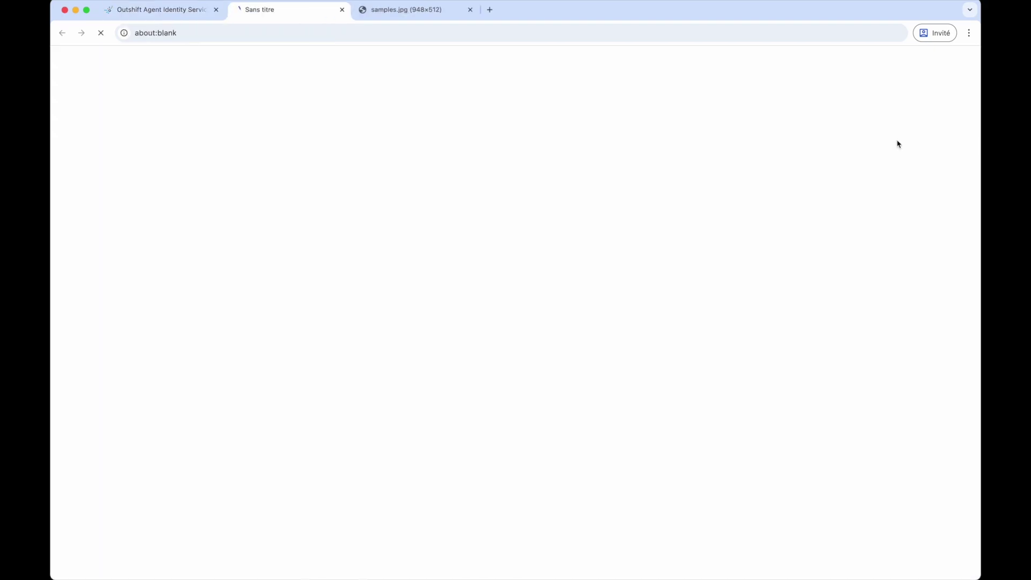
pyautogui.scroll(-10, 421, 172)
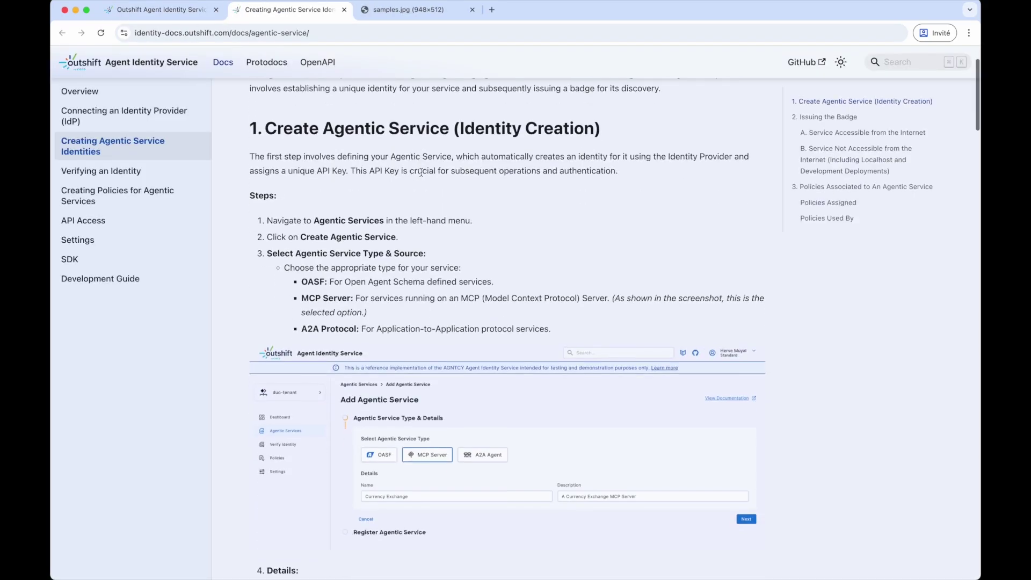
pyautogui.scroll(-13, 421, 175)
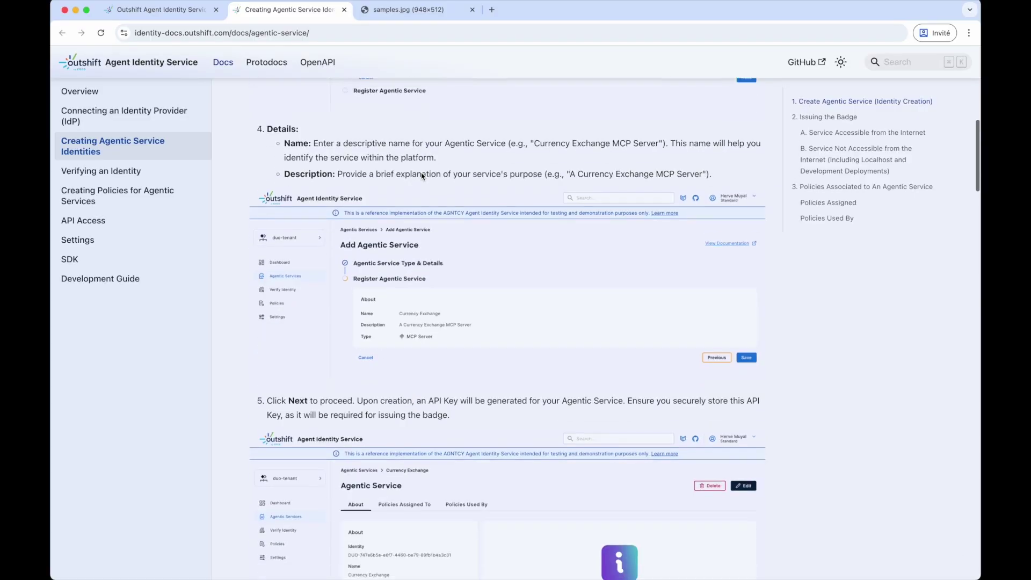
pyautogui.scroll(-6, 421, 178)
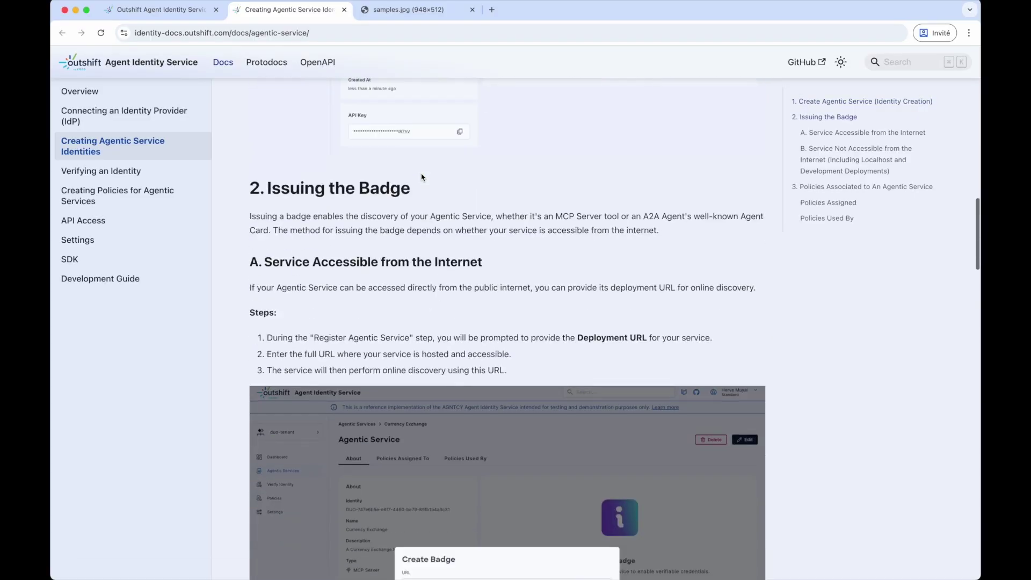
pyautogui.scroll(-10, 314, 231)
pyautogui.scroll(-4, 314, 233)
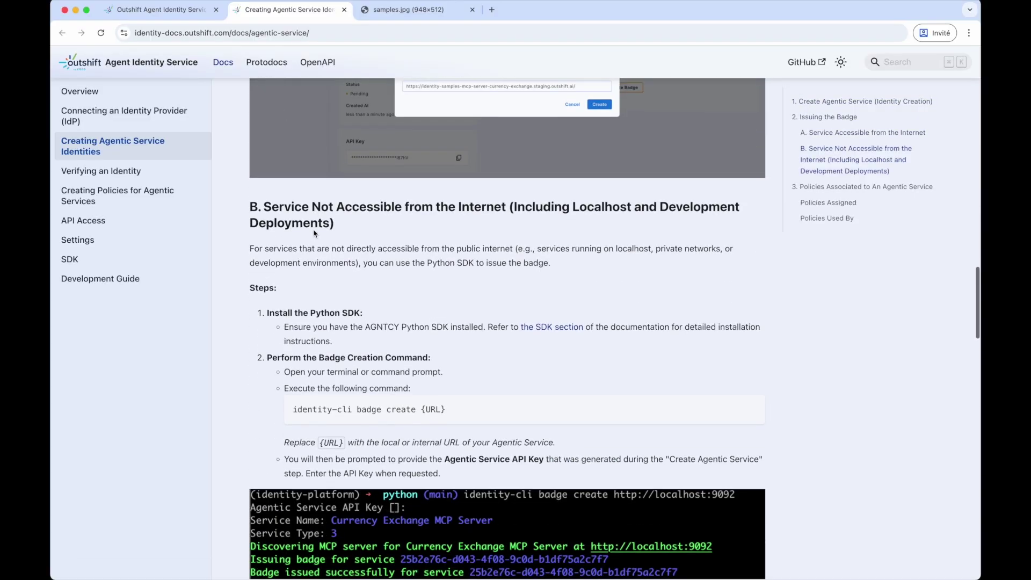
# Step: Add an OASF service named Financial Assistant, described as Financial Assistant, and save it
pyautogui.click(161, 10)
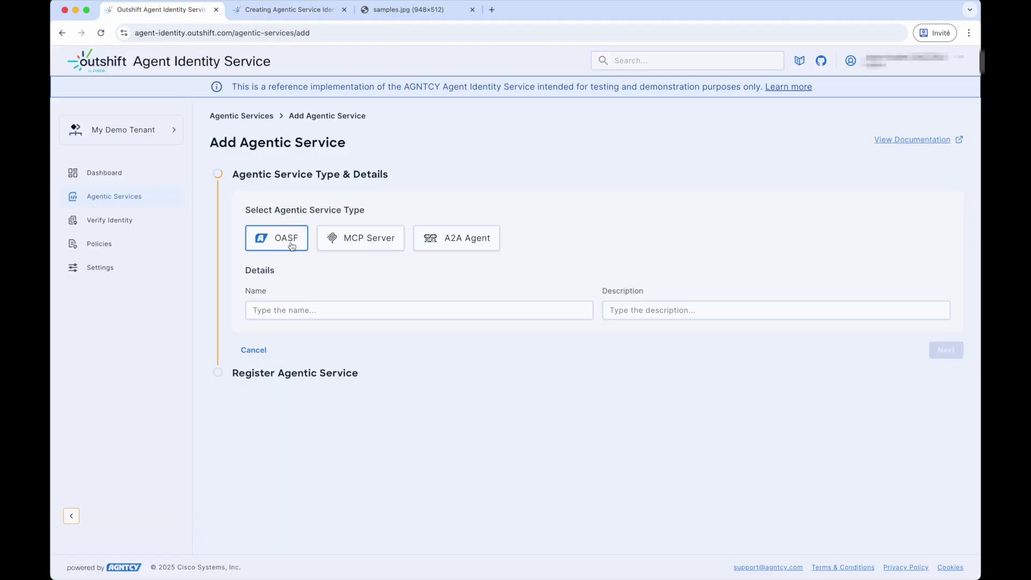
pyautogui.click(397, 311)
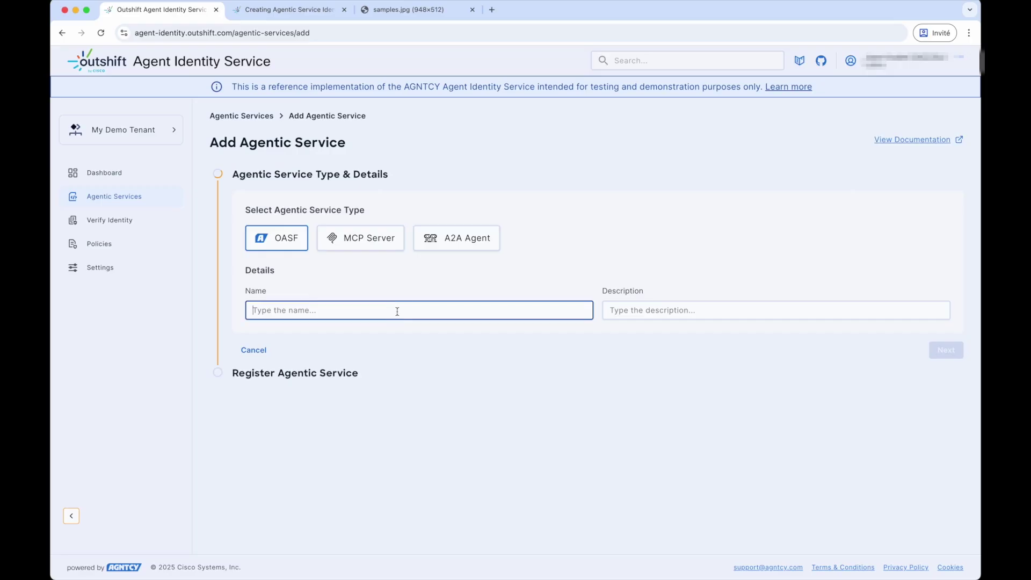
pyautogui.write('Financial Assistant')
pyautogui.press('super+a')
pyautogui.click(620, 304)
pyautogui.press('super+v')
pyautogui.click(947, 356)
pyautogui.click(944, 338)
# Step: Inspect the new Financial Assistant service's identity value
pyautogui.moveTo(52, 368)
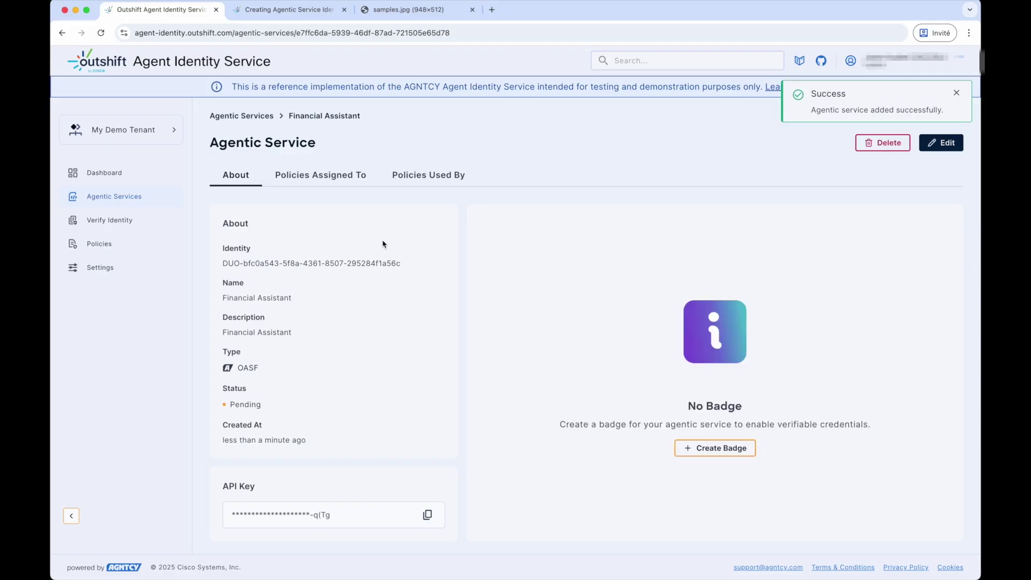
pyautogui.tripleClick(233, 264)
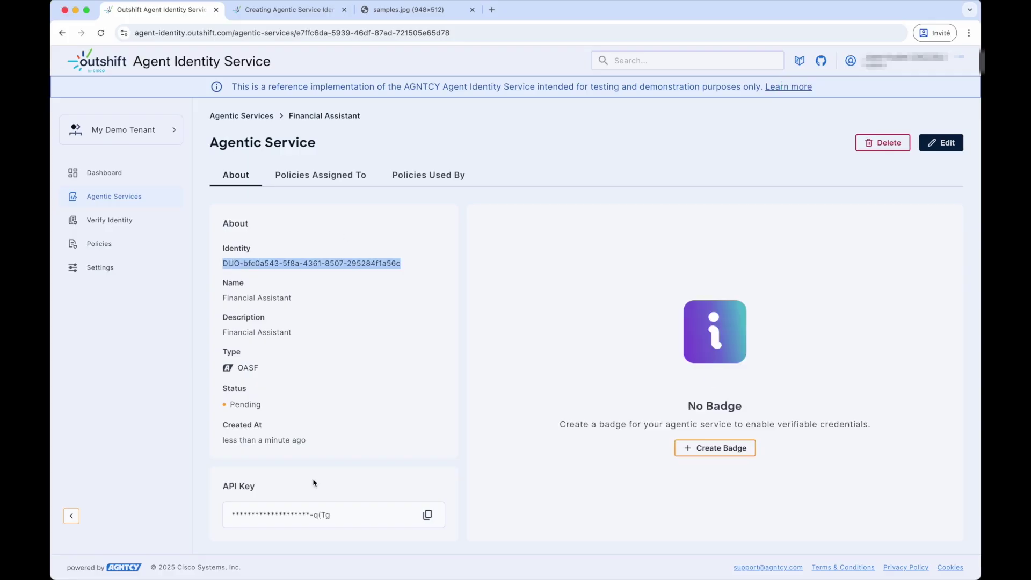
pyautogui.click(298, 513)
pyautogui.click(250, 364)
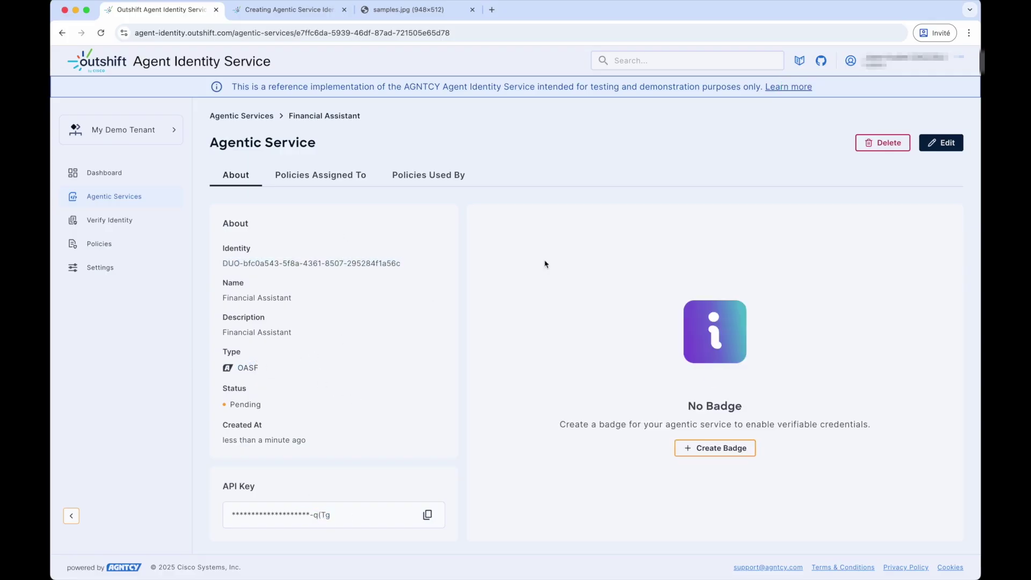
# Step: Create a badge for Financial Assistant from the oasf.json spec file
pyautogui.click(721, 448)
pyautogui.click(336, 268)
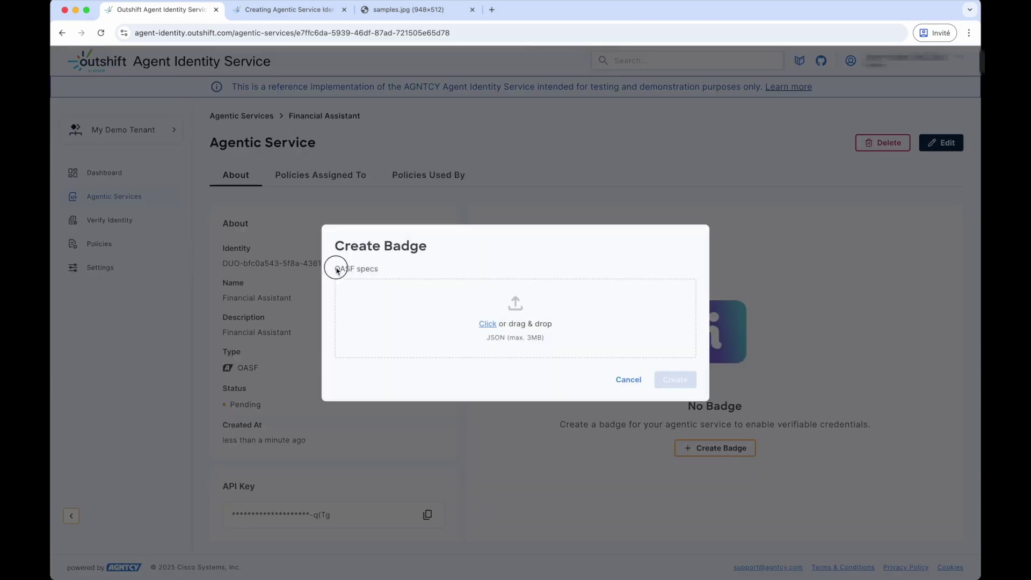
pyautogui.click(492, 324)
pyautogui.click(633, 299)
pyautogui.click(698, 393)
pyautogui.click(679, 379)
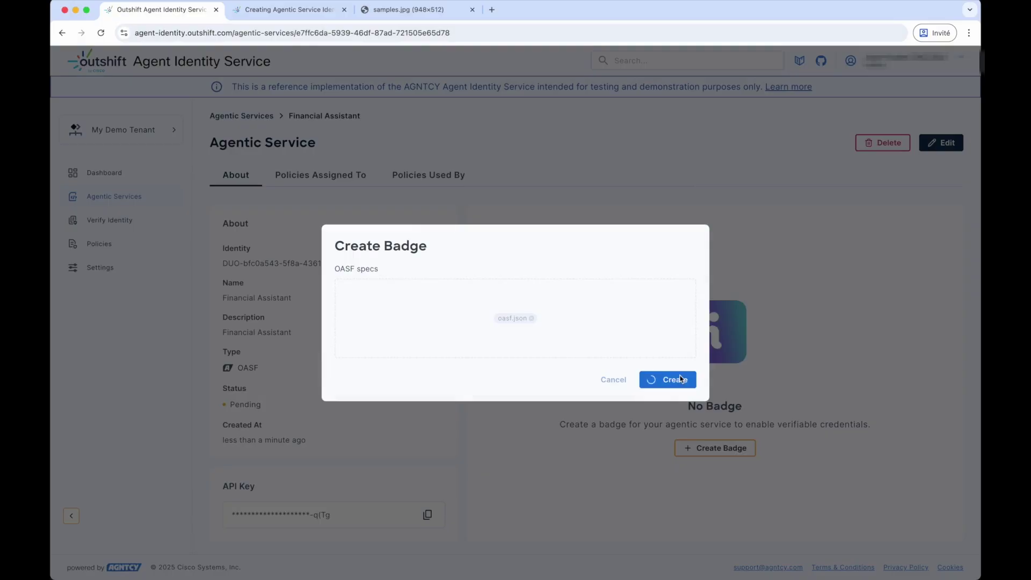
pyautogui.scroll(-10, 541, 372)
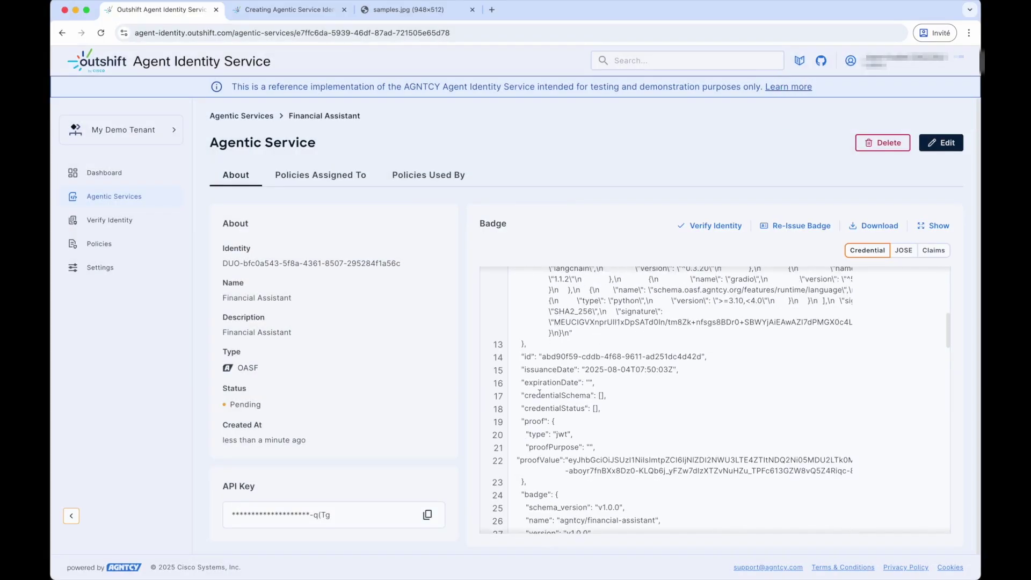
pyautogui.scroll(-3, 585, 444)
# Step: Review the badge's JOSE and Claims views, then return to the Agentic Services list
pyautogui.click(903, 250)
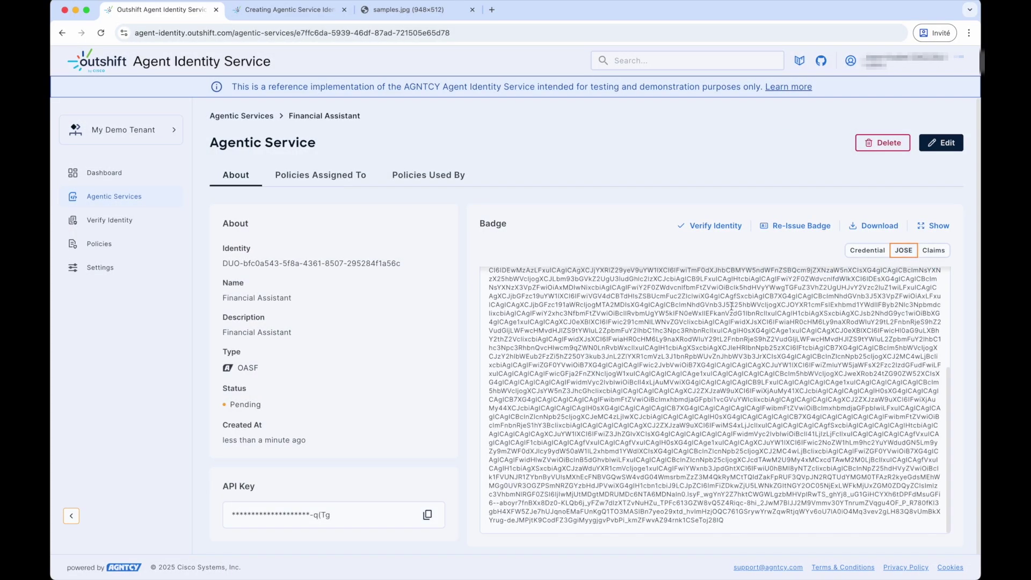
pyautogui.click(933, 250)
pyautogui.scroll(-2, 611, 326)
pyautogui.scroll(-15, 610, 326)
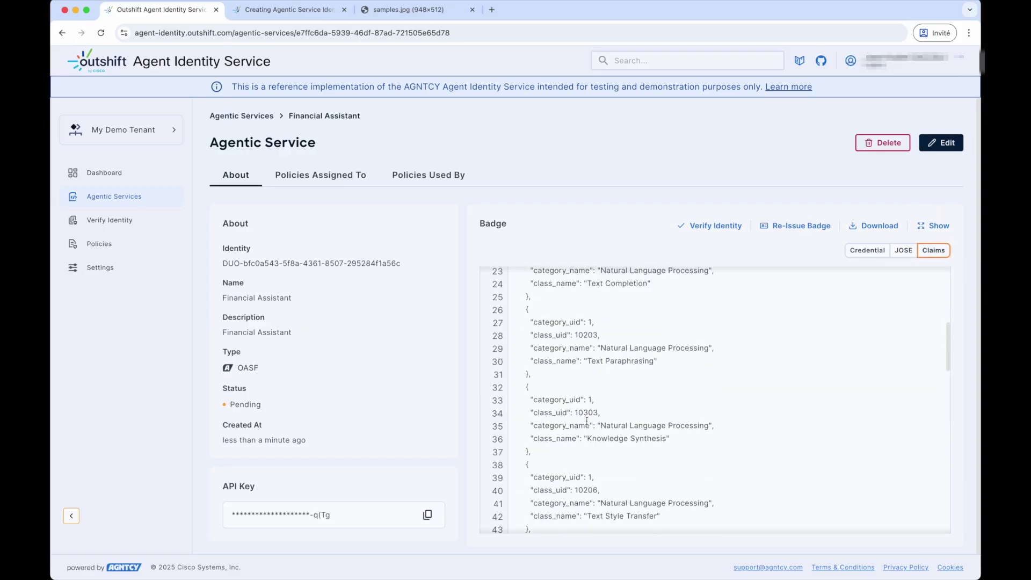
pyautogui.scroll(-4, 587, 424)
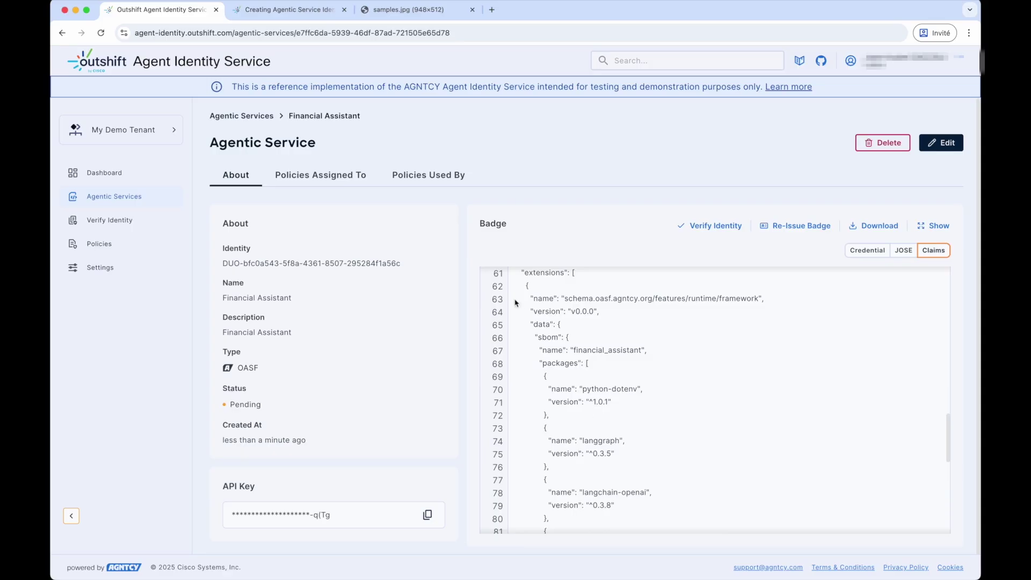
pyautogui.click(260, 117)
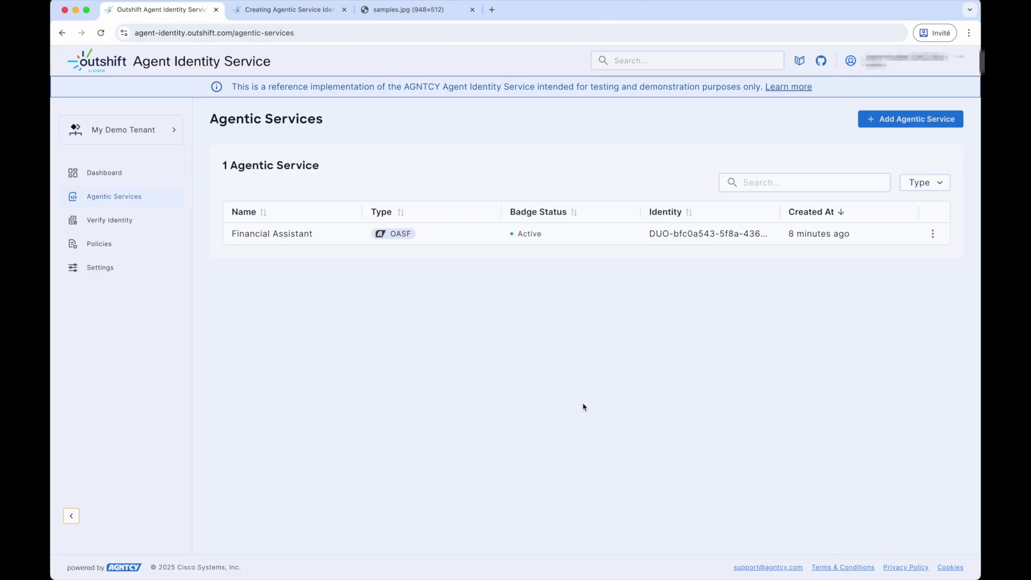
# Step: Start a new agentic service named Currency Exchange Agent with the same description
pyautogui.click(406, 15)
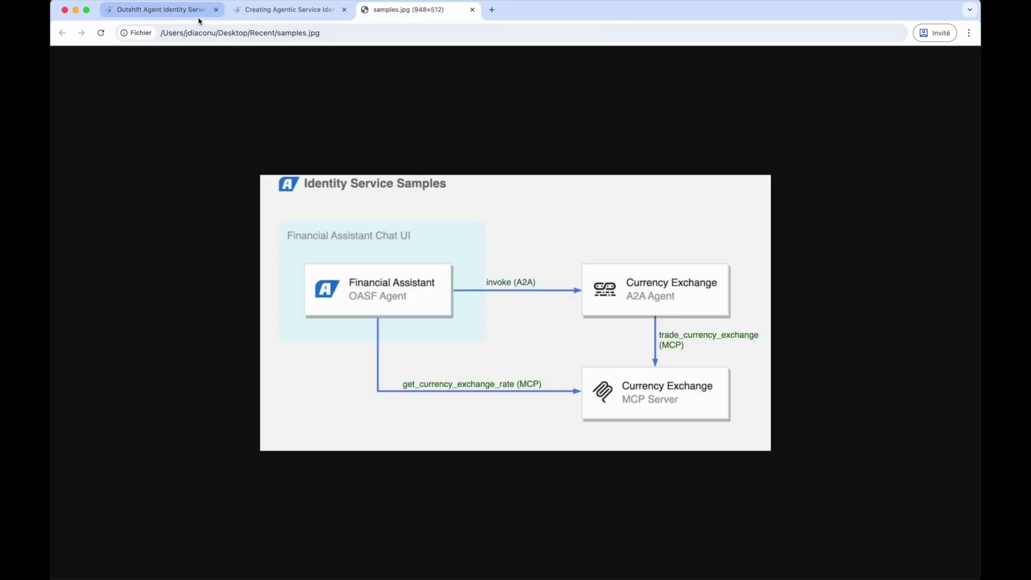
pyautogui.click(179, 12)
pyautogui.click(876, 122)
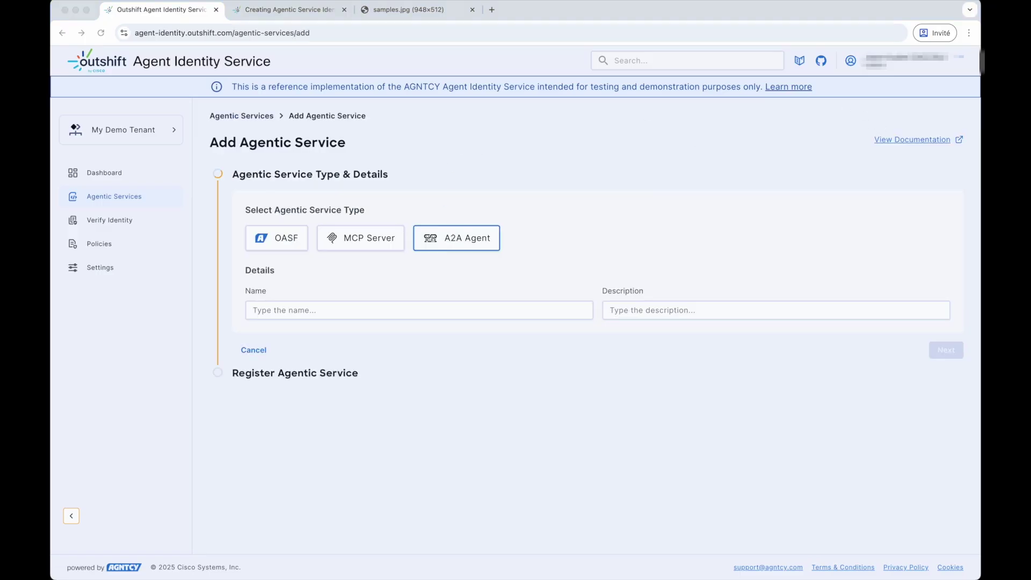
pyautogui.click(271, 318)
pyautogui.write('Currency Exchange Agent')
pyautogui.click(627, 312)
pyautogui.press('super+v')
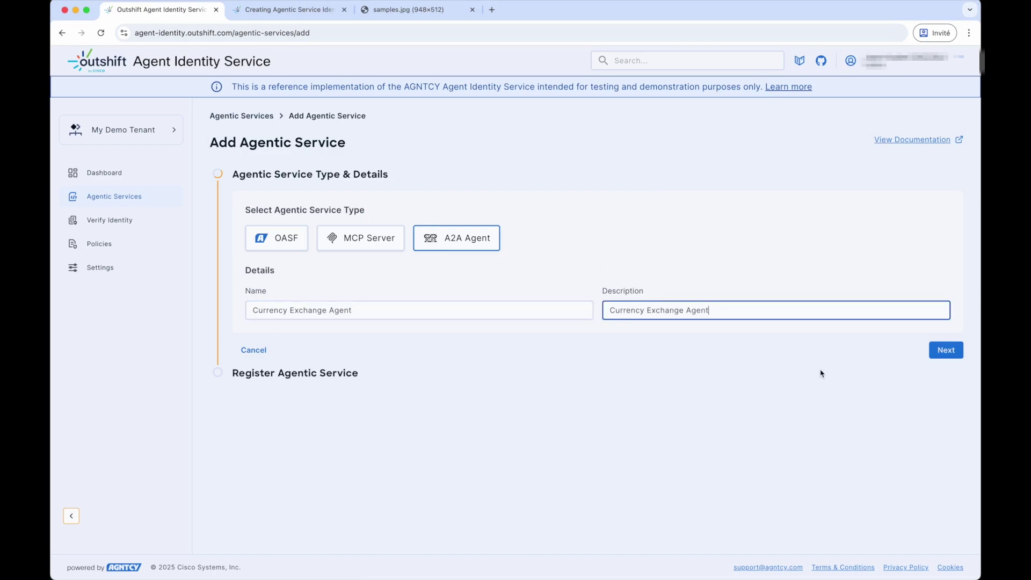
pyautogui.click(945, 350)
# Step: Confirm the A2A Agent type, save the service, and review its identity value
pyautogui.moveTo(332, 301); pyautogui.dragTo(378, 304)
pyautogui.click(378, 303)
pyautogui.click(945, 338)
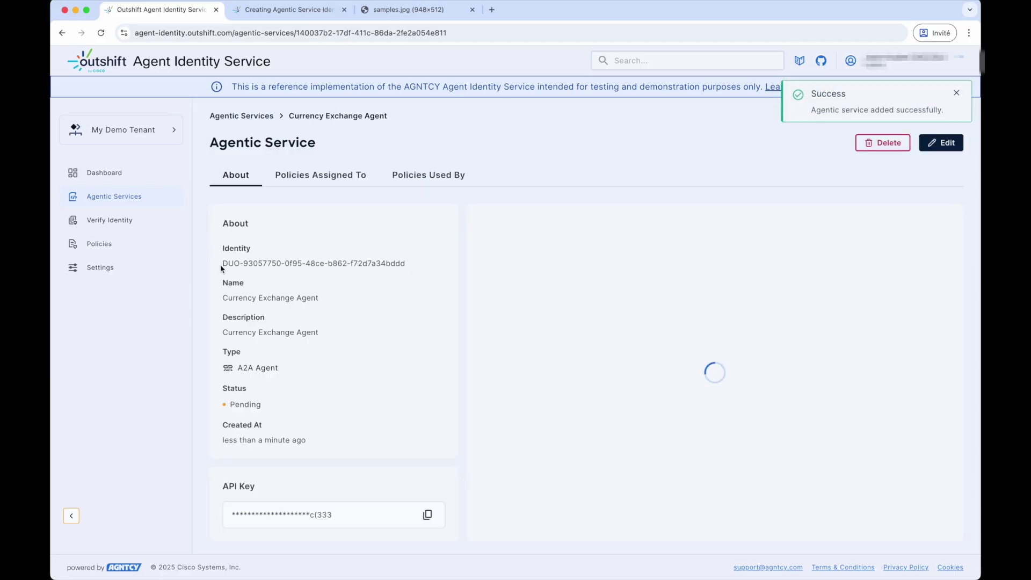
pyautogui.moveTo(222, 264); pyautogui.dragTo(404, 264)
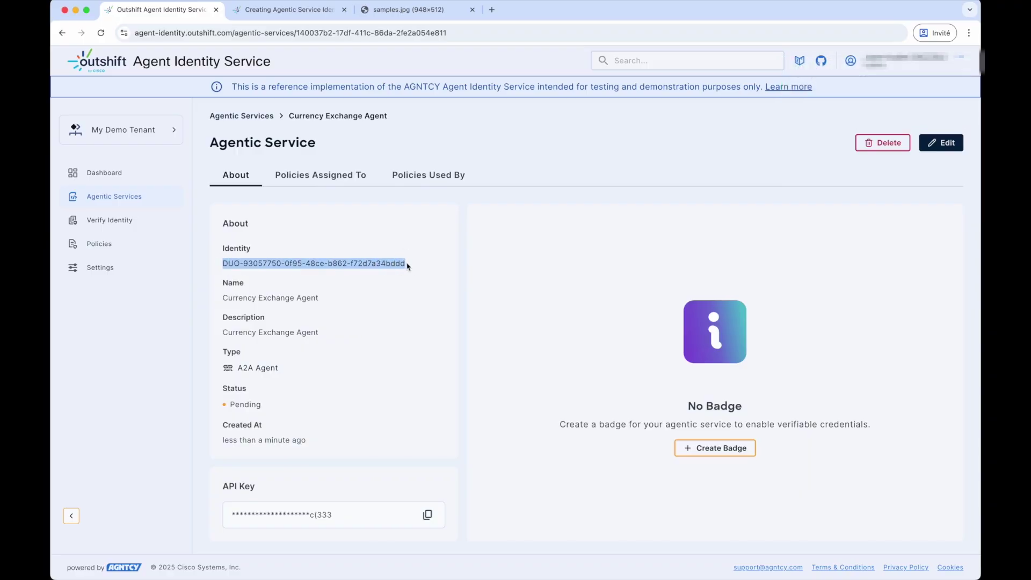
pyautogui.click(403, 263)
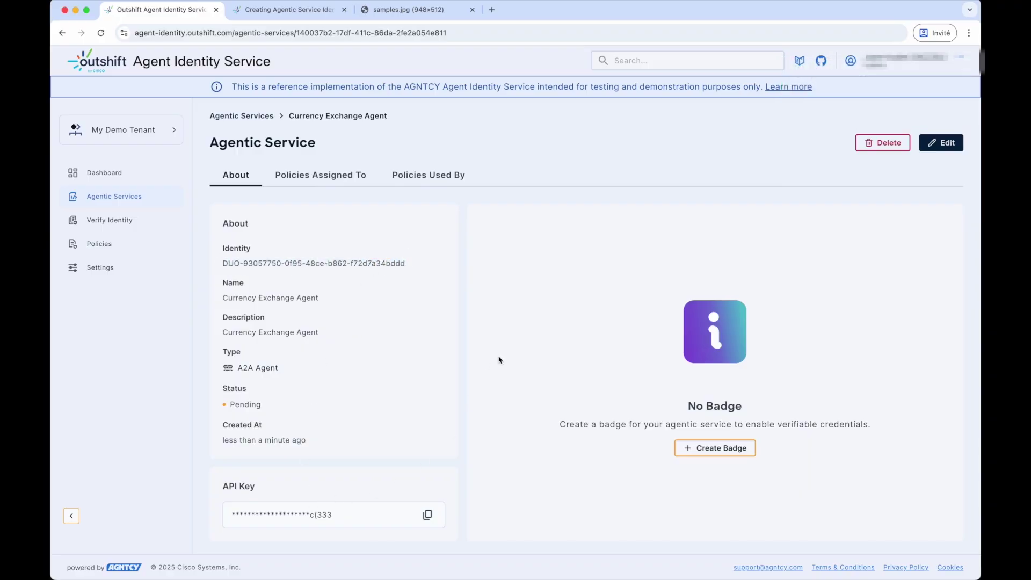
# Step: Begin a Currency Exchange Agent badge, then cancel the Create Badge dialog
pyautogui.click(730, 454)
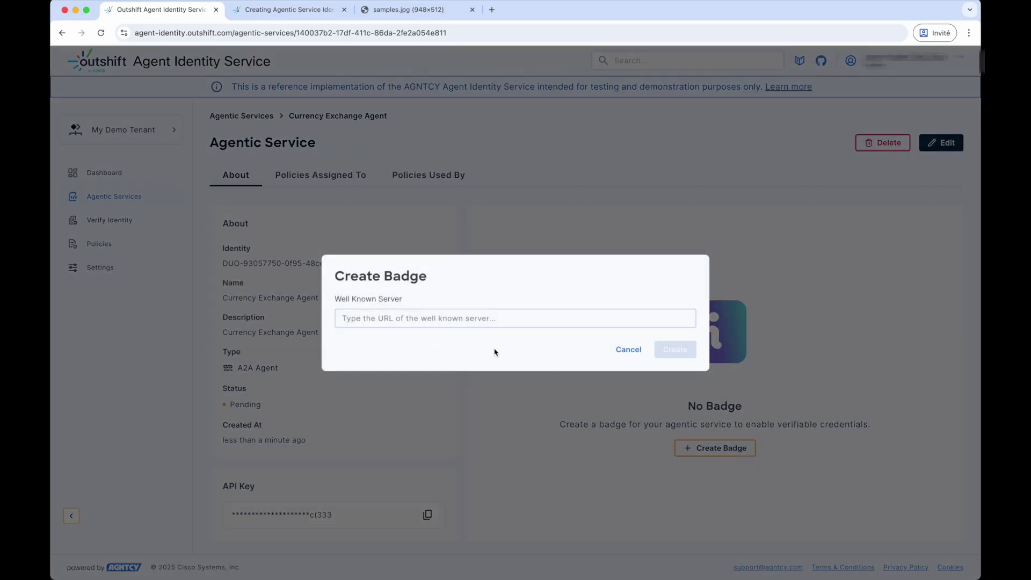
pyautogui.click(398, 299)
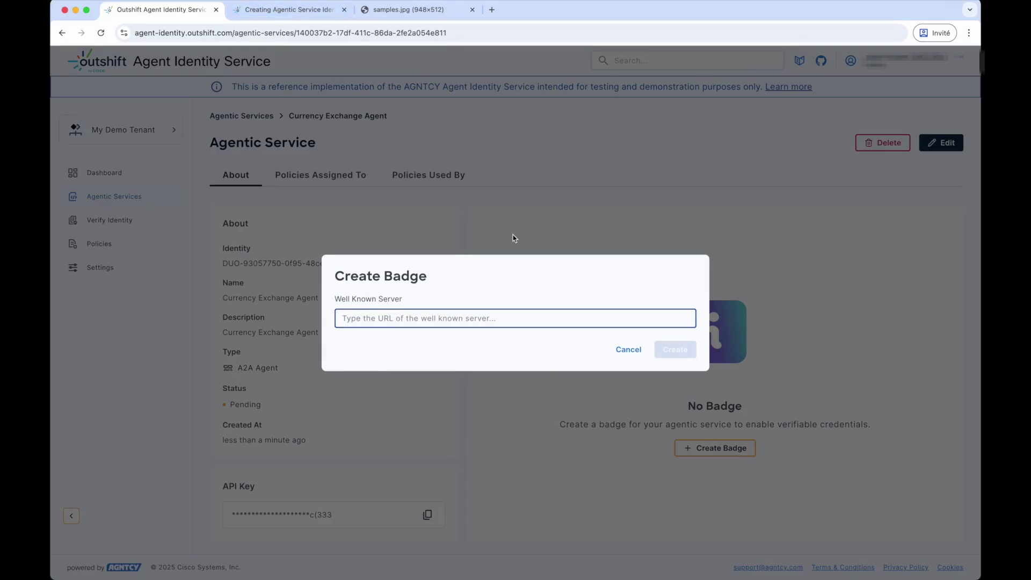
pyautogui.click(628, 349)
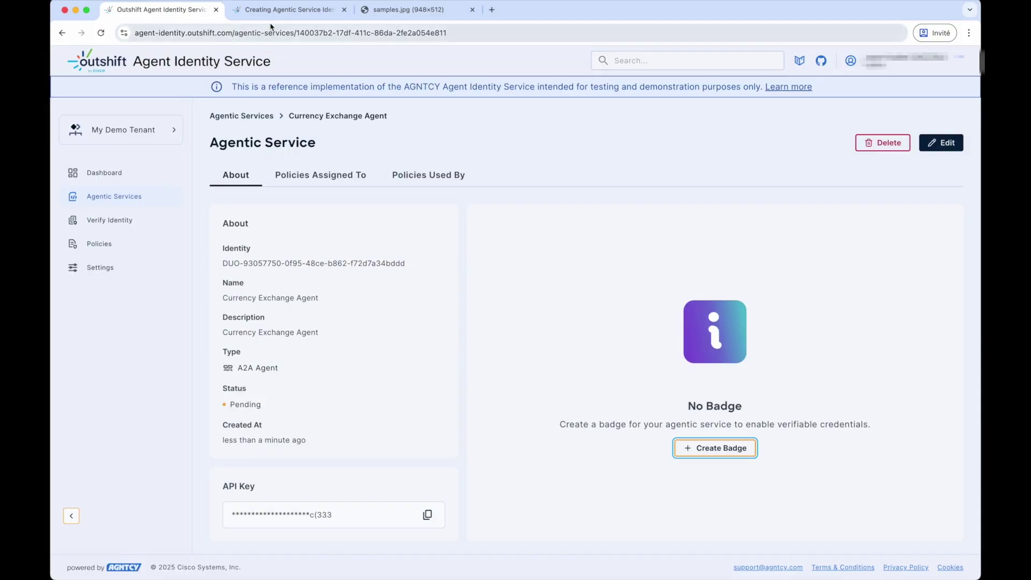
# Step: In the badge-issuing docs, find section B's identity-cli badge create command
pyautogui.click(273, 16)
pyautogui.scroll(3, 367, 241)
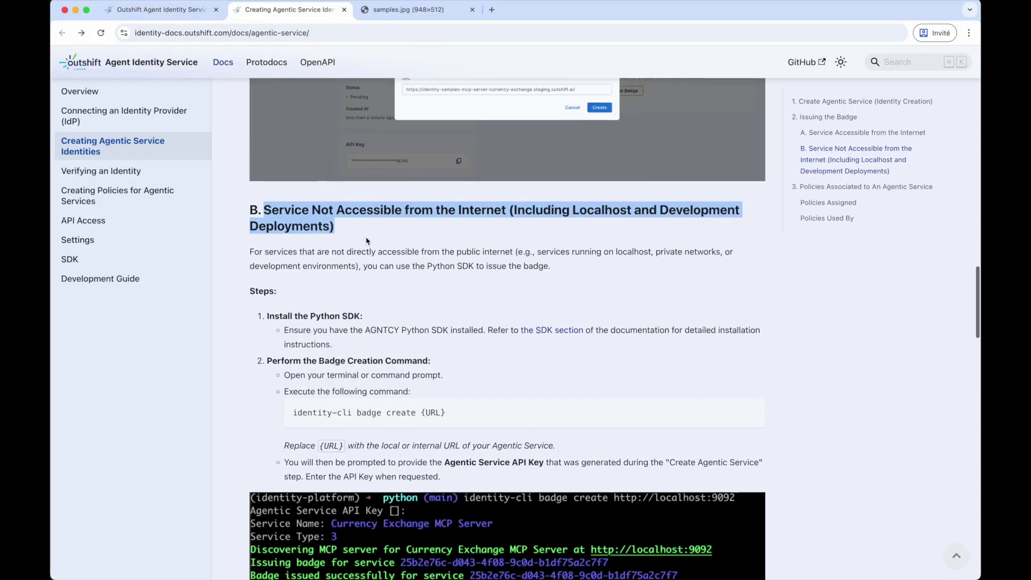
pyautogui.click(325, 310)
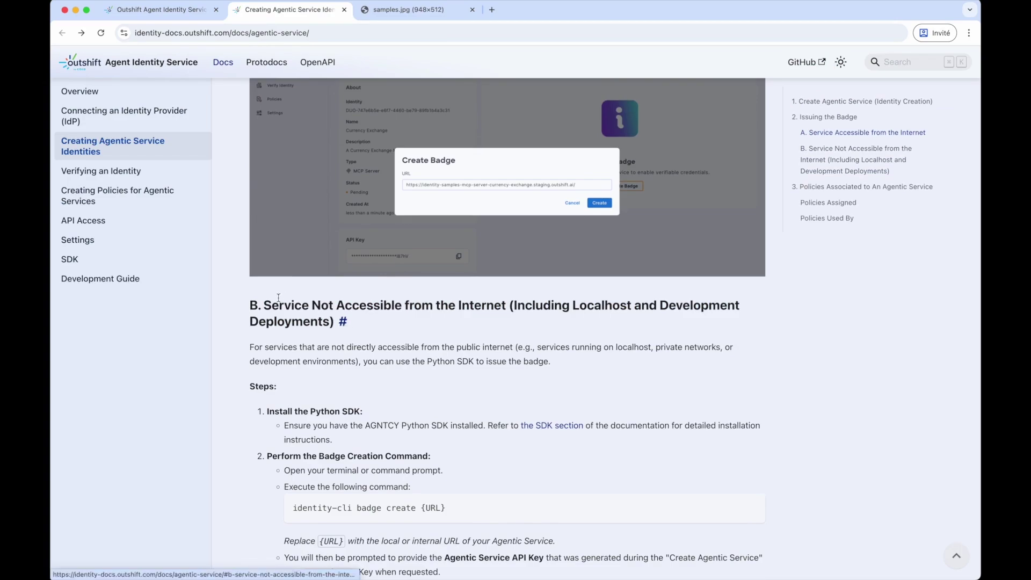
pyautogui.scroll(-3, 298, 349)
pyautogui.moveTo(304, 374); pyautogui.dragTo(382, 374)
pyautogui.scroll(1, 380, 376)
pyautogui.click(380, 376)
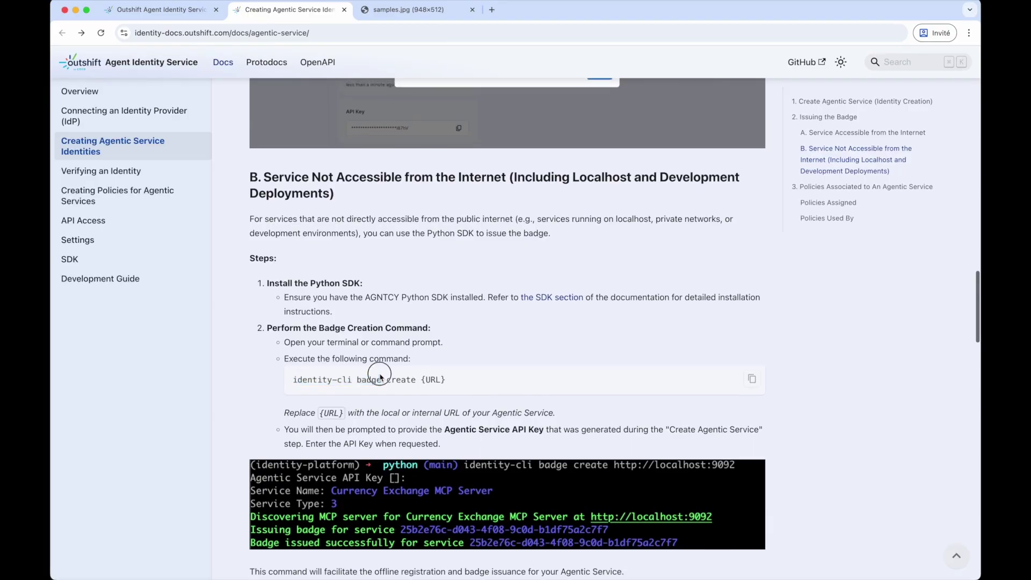
pyautogui.click(88, 230)
# Step: Expand mcp/currency_exchange in the file tree and start the Currency Exchange Agent server
pyautogui.press('j')
pyautogui.press('j')
pyautogui.press('o')
pyautogui.press('o')
pyautogui.press('k')
pyautogui.press('o')
pyautogui.press('o')
pyautogui.press('j')
pyautogui.press('j')
pyautogui.press('j')
pyautogui.press('o')
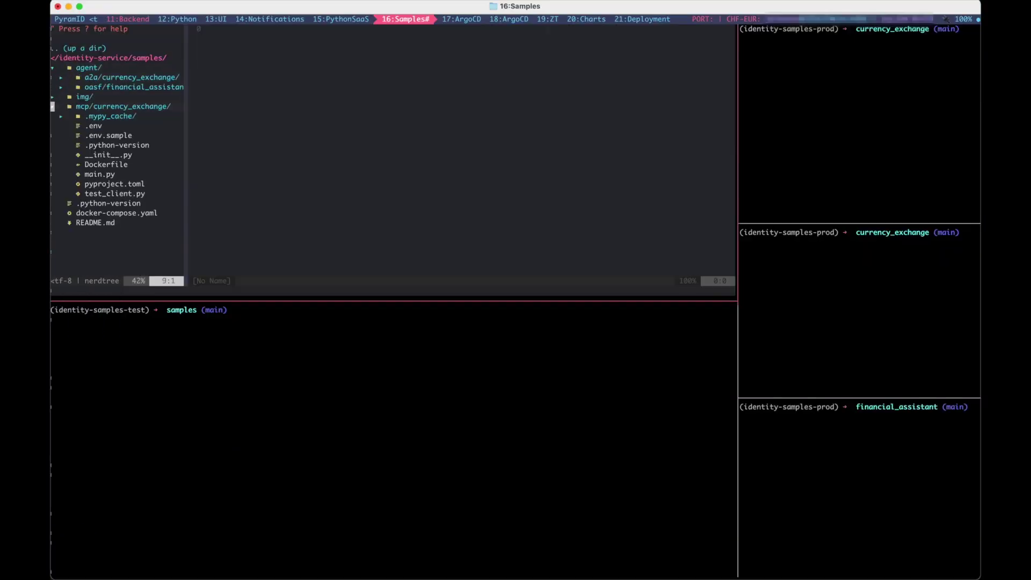
pyautogui.hotkey('ctrl', 'l')
pyautogui.hotkey('ctrl', 'l')
pyautogui.press('Up')
pyautogui.press('Return')
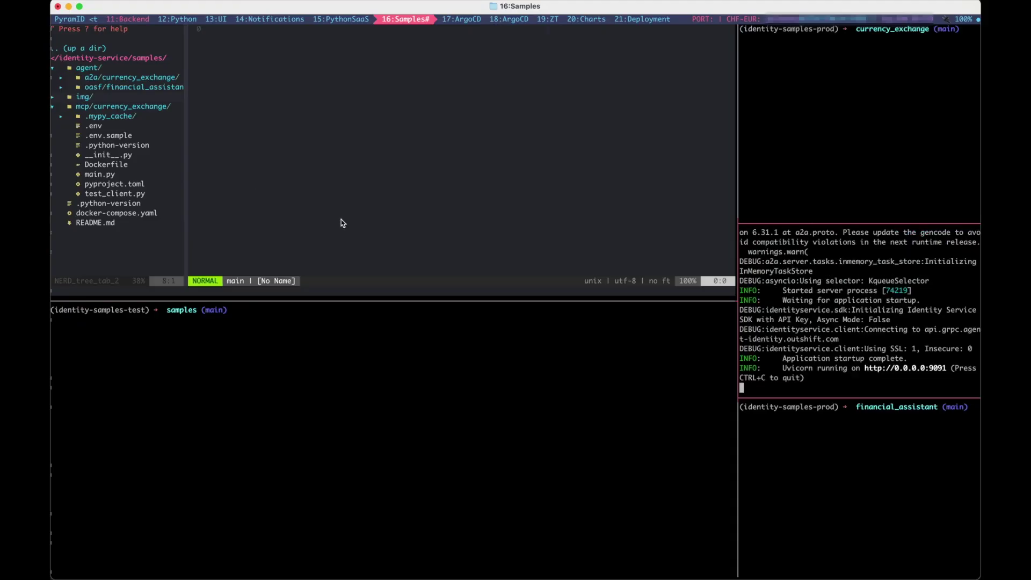
pyautogui.moveTo(863, 368); pyautogui.dragTo(947, 368)
pyautogui.hotkey('ctrl', 'h')
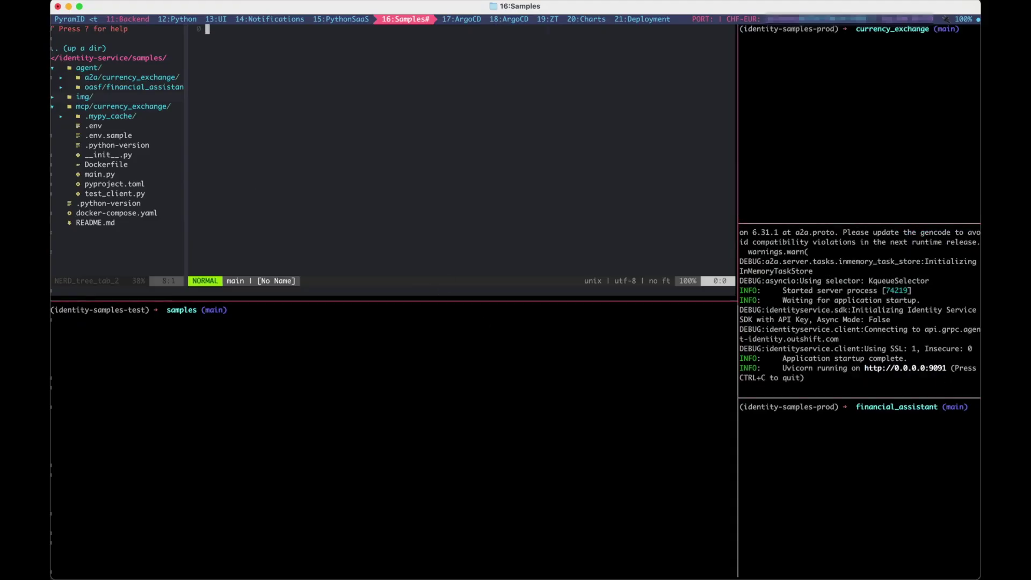
pyautogui.hotkey('ctrl', 'b')
pyautogui.write('zidentity-cli badge create http://')
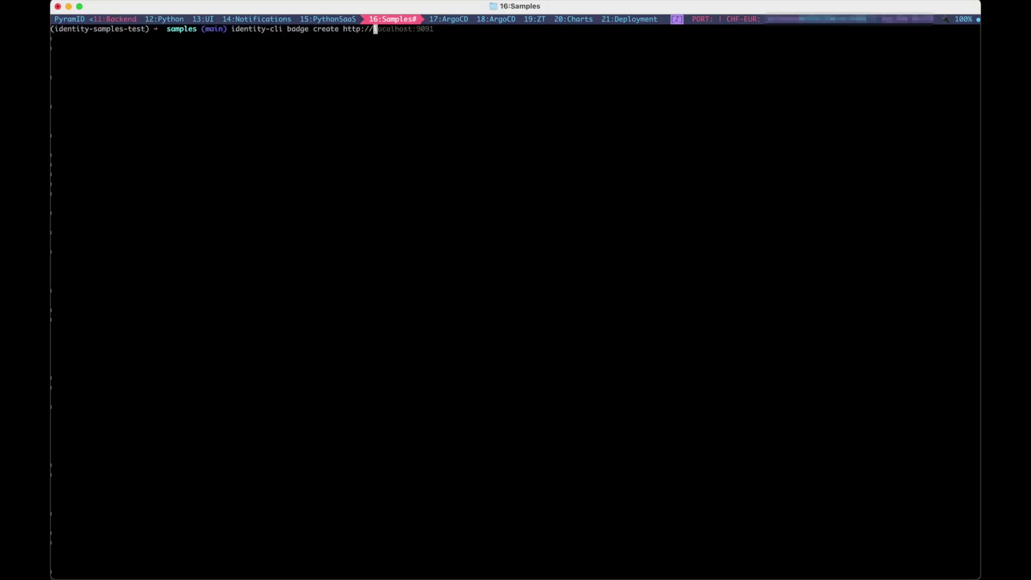
pyautogui.press('Right')
pyautogui.press('Return')
# Step: Copy the Currency Exchange Agent's API key from its page and submit it at the prompt
pyautogui.moveTo(149, 39); pyautogui.dragTo(50, 39)
pyautogui.press('super+Tab')
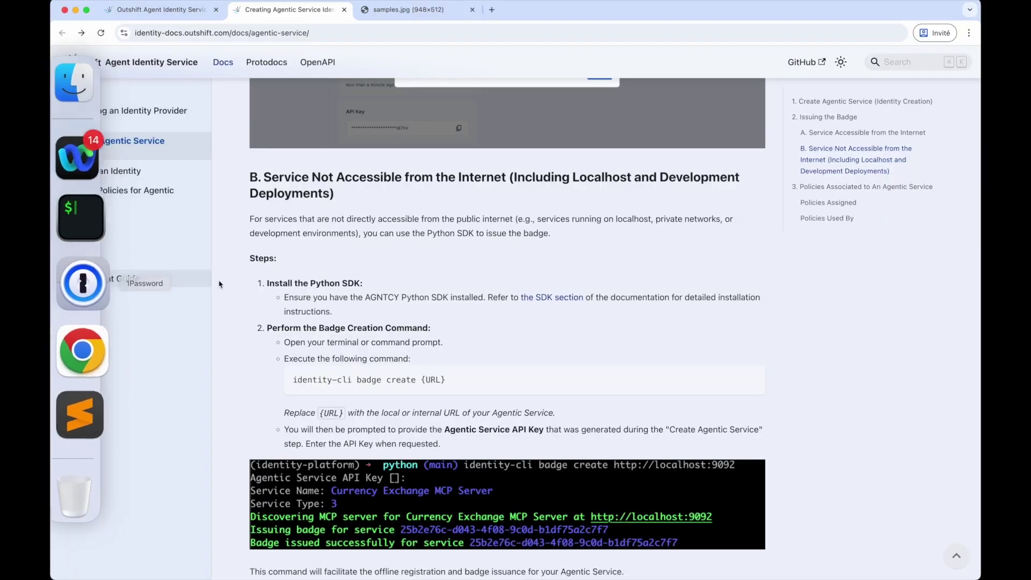
pyautogui.hotkey('ctrl', 'shift', 'Tab')
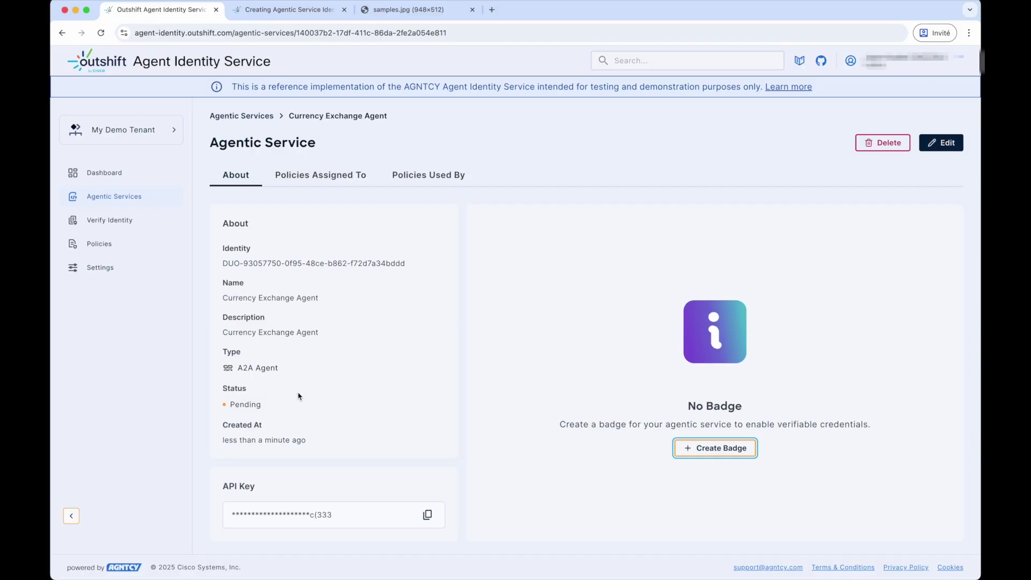
pyautogui.click(427, 515)
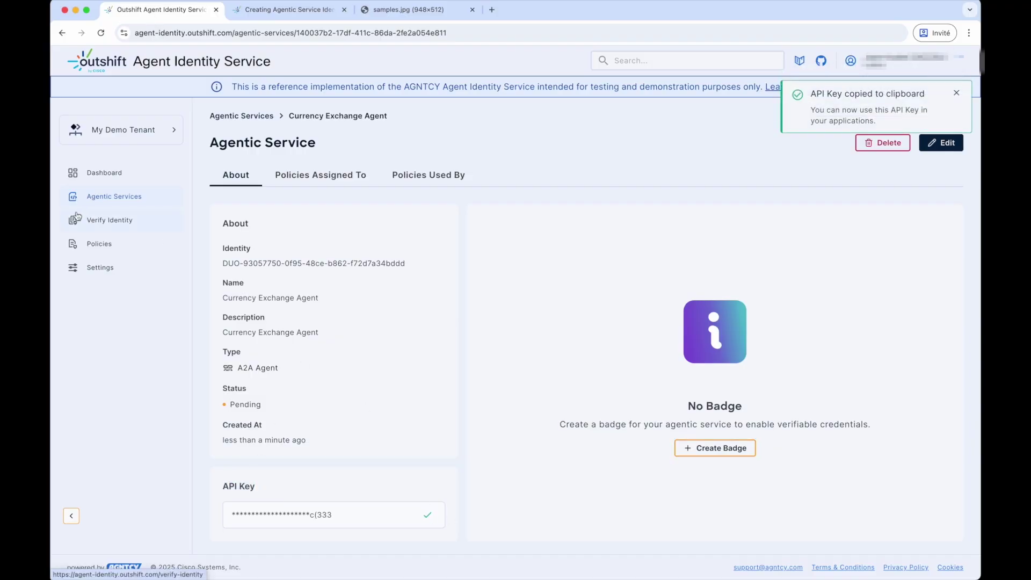
pyautogui.click(92, 239)
pyautogui.press('super+v')
pyautogui.press('Return')
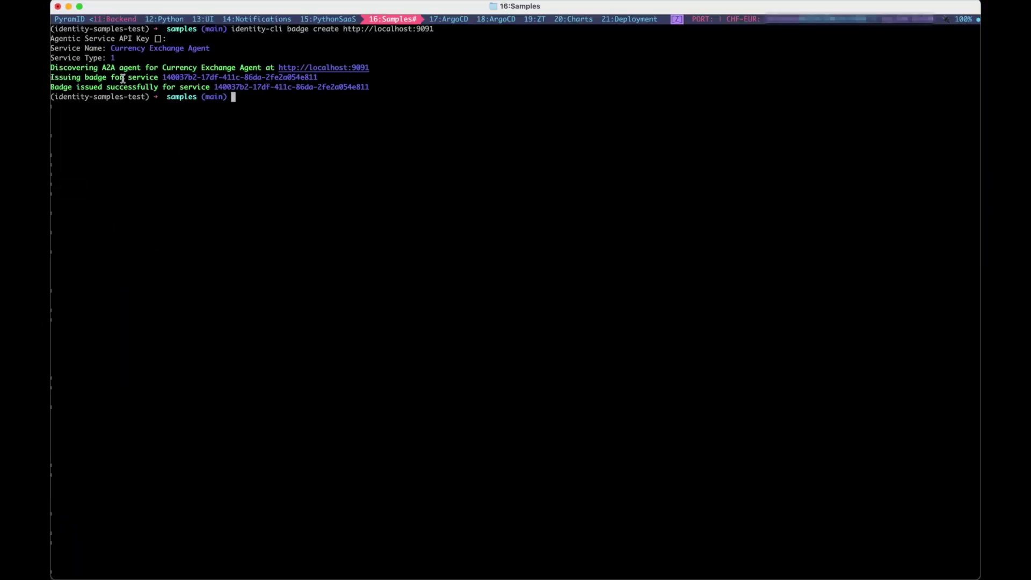
pyautogui.click(87, 345)
# Step: Inspect Currency Exchange Agent's badge in the Credential, JOSE and Claims views, then show samples.jpg
pyautogui.click(255, 115)
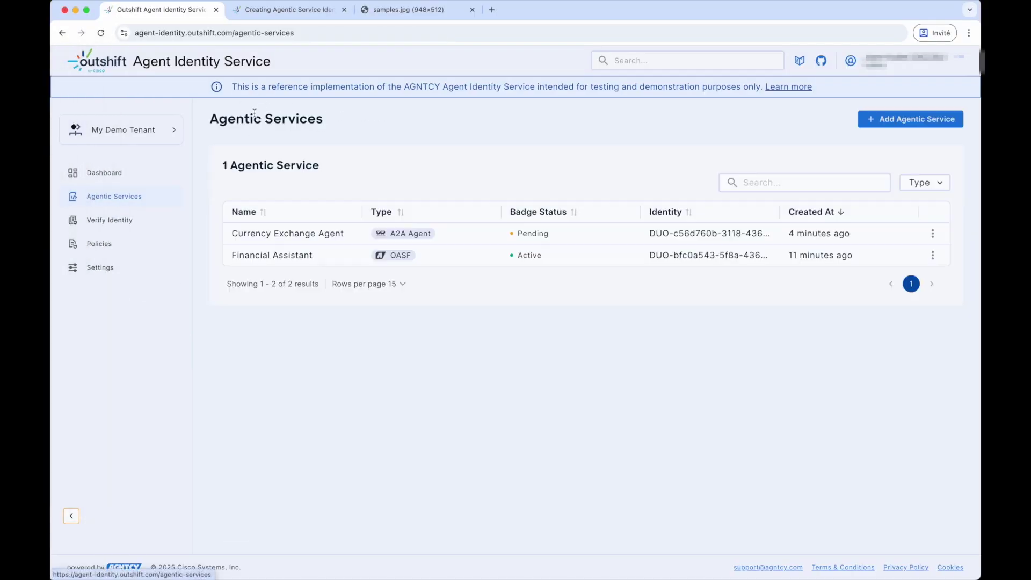
pyautogui.click(282, 236)
pyautogui.scroll(-10, 585, 358)
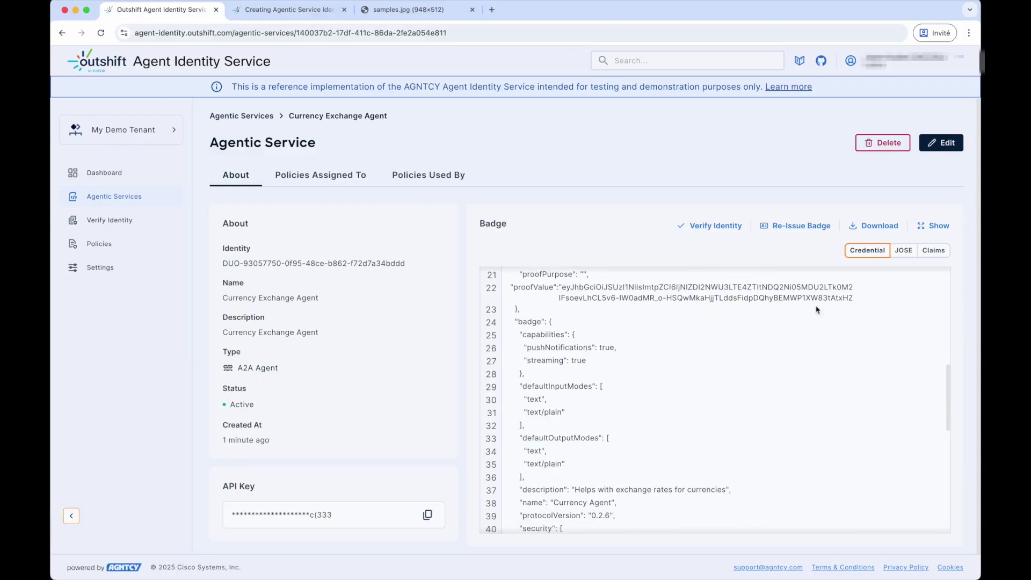
pyautogui.click(903, 250)
pyautogui.click(933, 250)
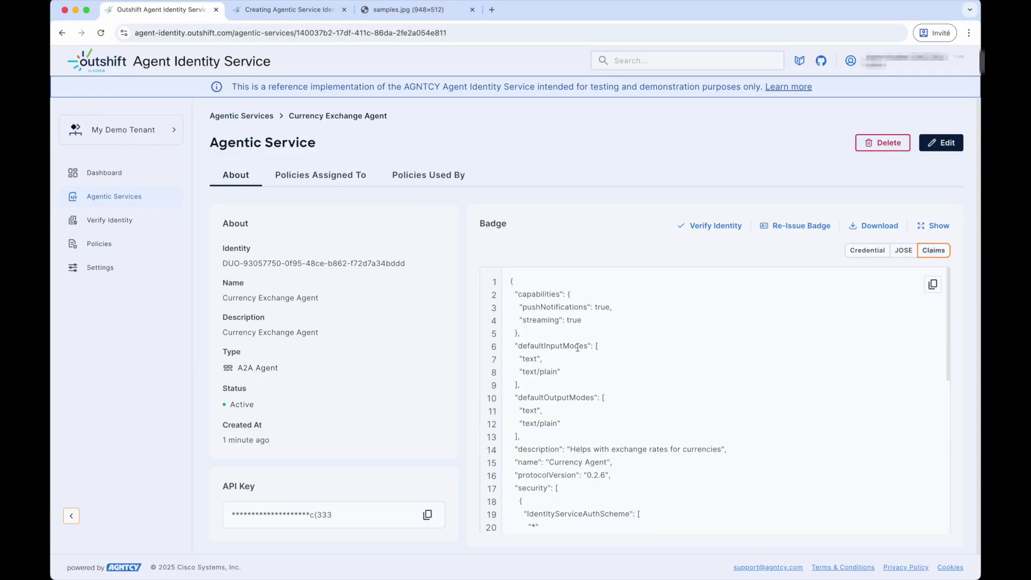
pyautogui.scroll(-10, 577, 347)
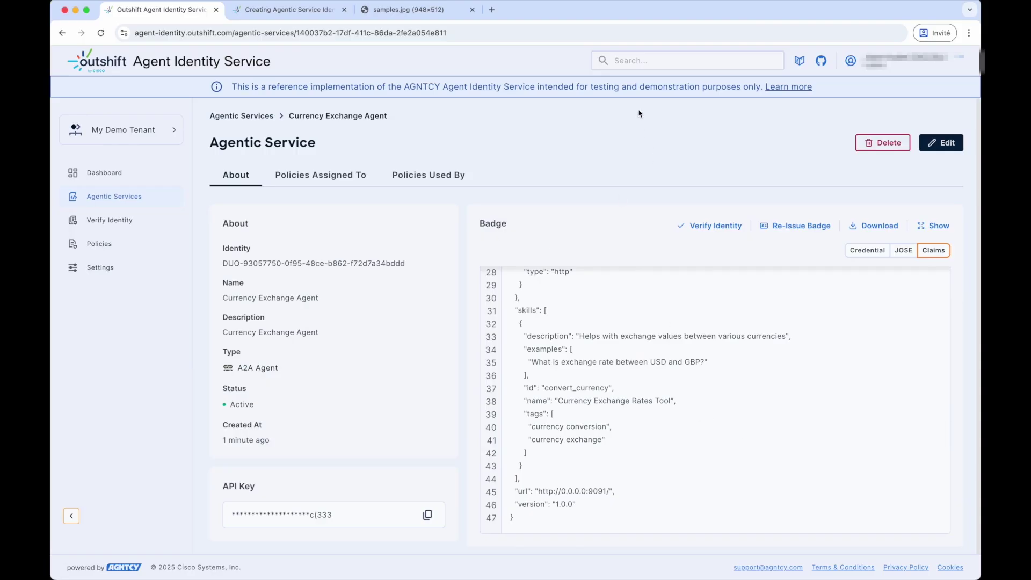
pyautogui.click(241, 116)
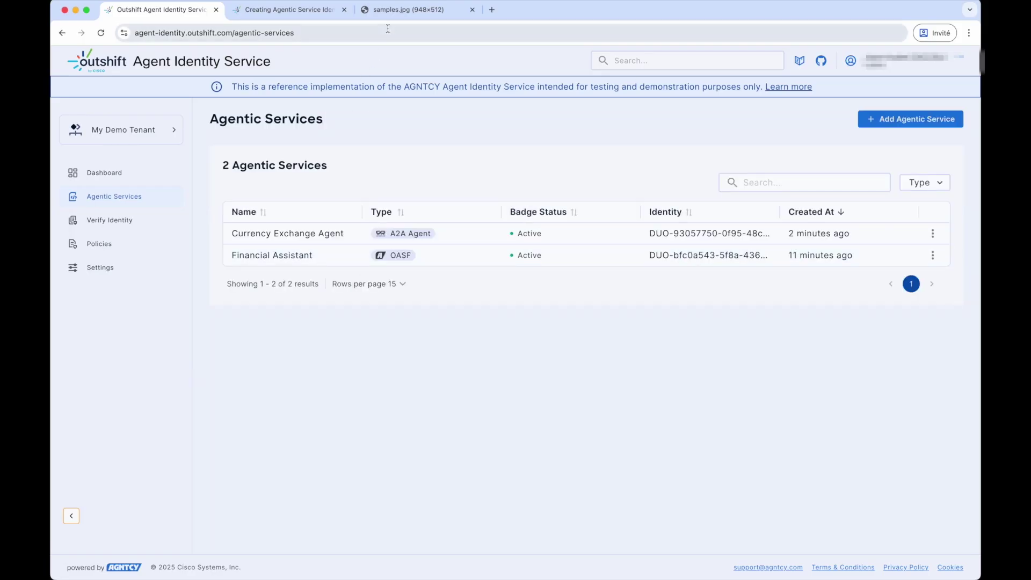
pyautogui.click(391, 12)
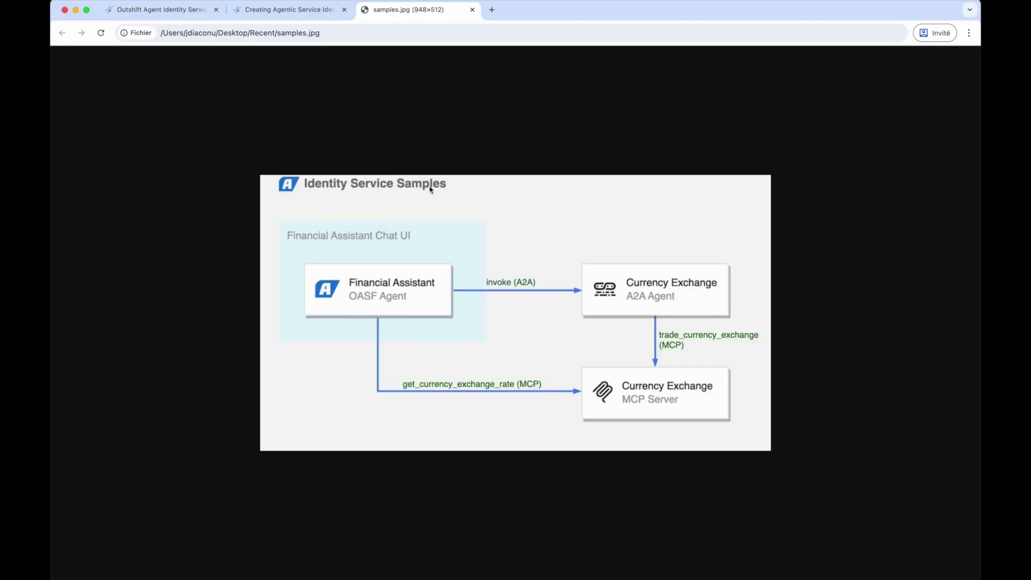
# Step: Add an MCP Server service named 'Currency Exchange MCP Server', same description, and save it
pyautogui.click(189, 18)
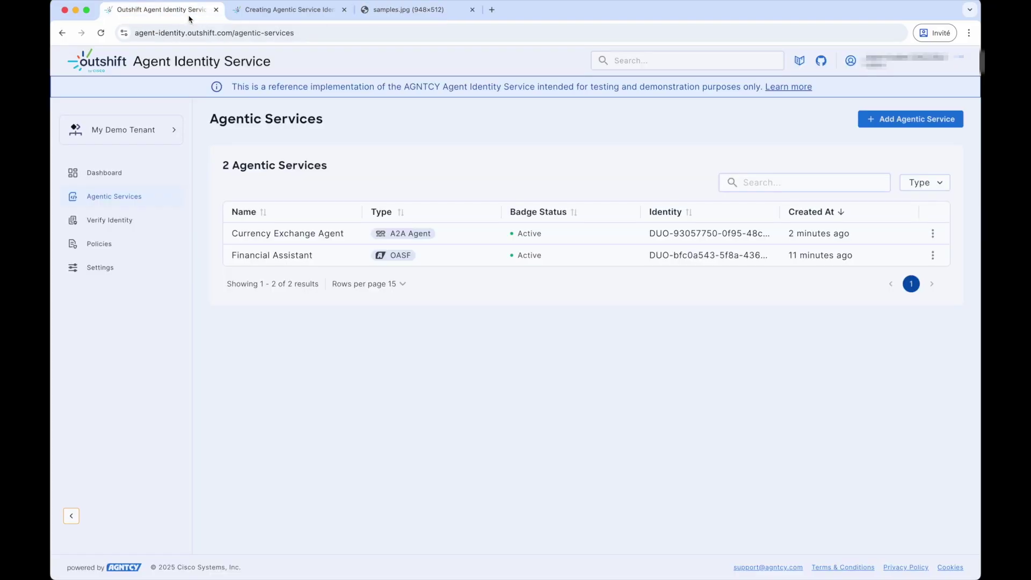
pyautogui.click(898, 118)
pyautogui.click(362, 237)
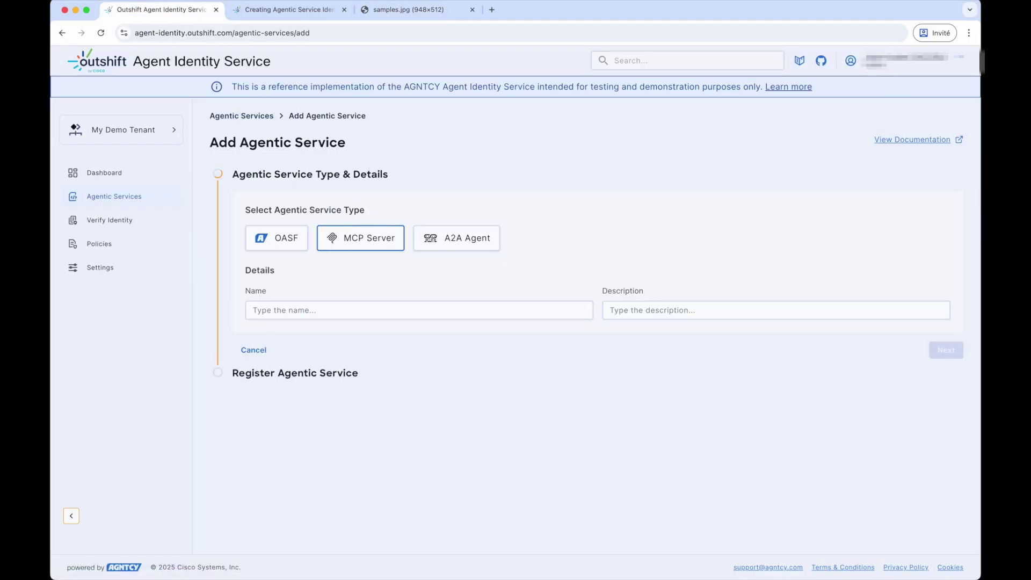
pyautogui.click(279, 309)
pyautogui.write('Currency Exchange MCP Server')
pyautogui.click(625, 309)
pyautogui.press('super+v')
pyautogui.click(944, 350)
pyautogui.click(946, 340)
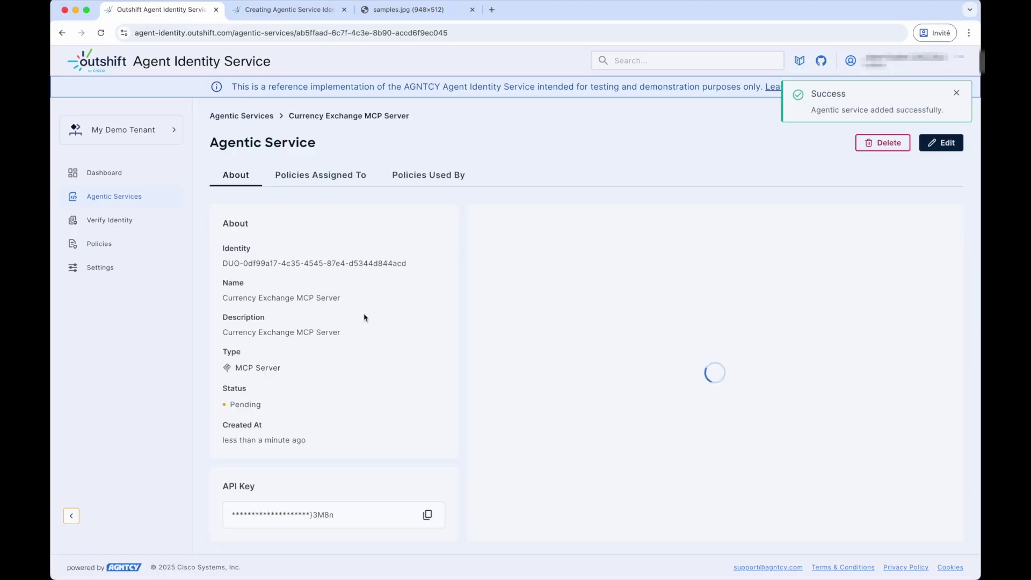
pyautogui.tripleClick(241, 262)
pyautogui.click(243, 262)
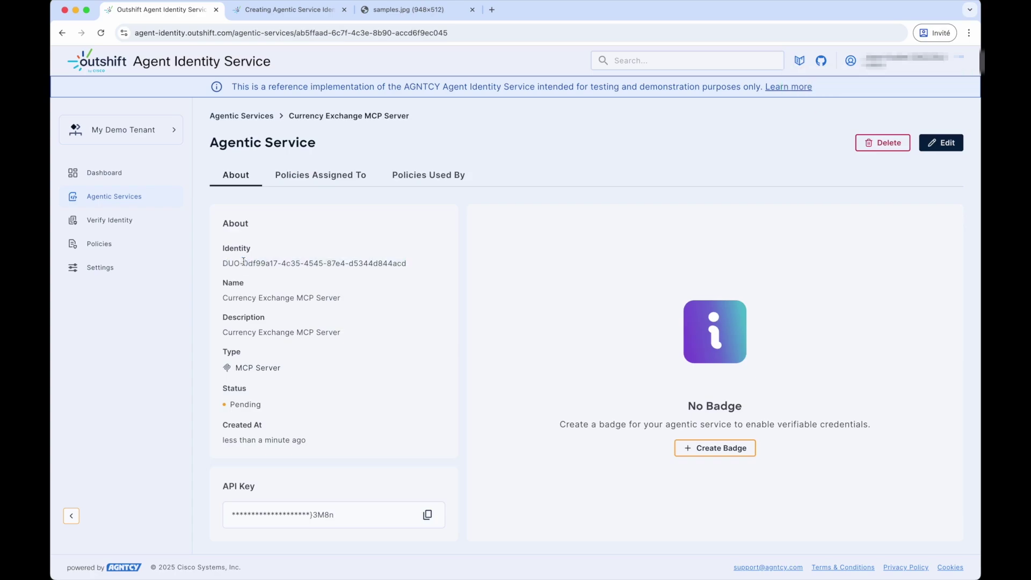
pyautogui.click(729, 446)
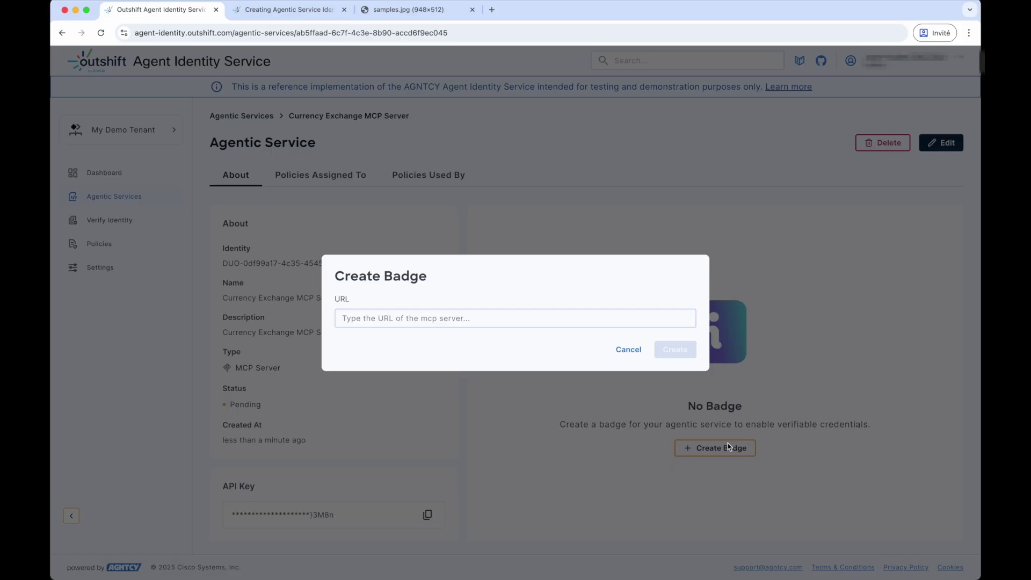
pyautogui.click(628, 350)
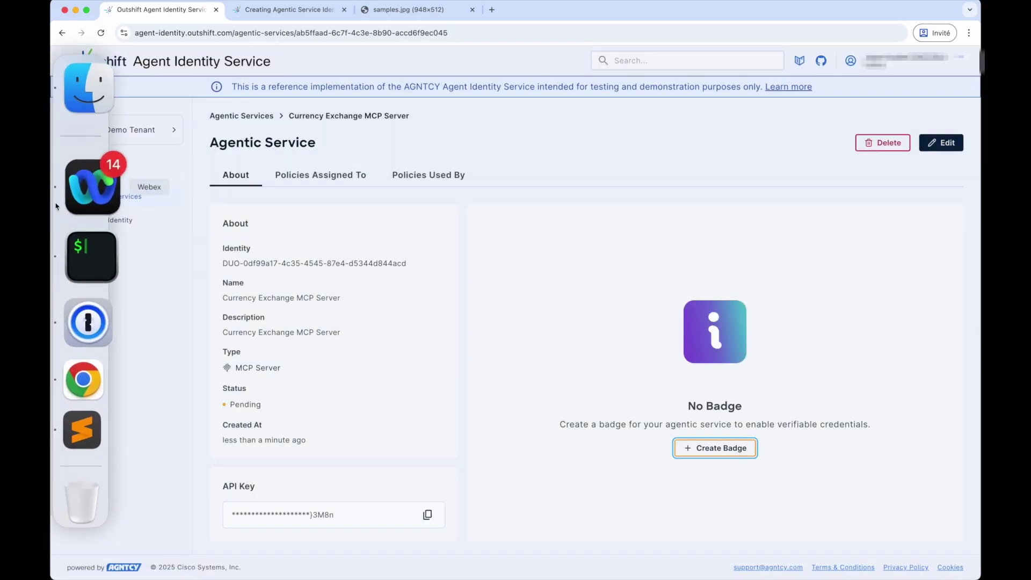
# Step: Restore the split panes and start the Currency Exchange MCP server with python main.py
pyautogui.click(92, 240)
pyautogui.hotkey('ctrl', 'b')
pyautogui.press('z')
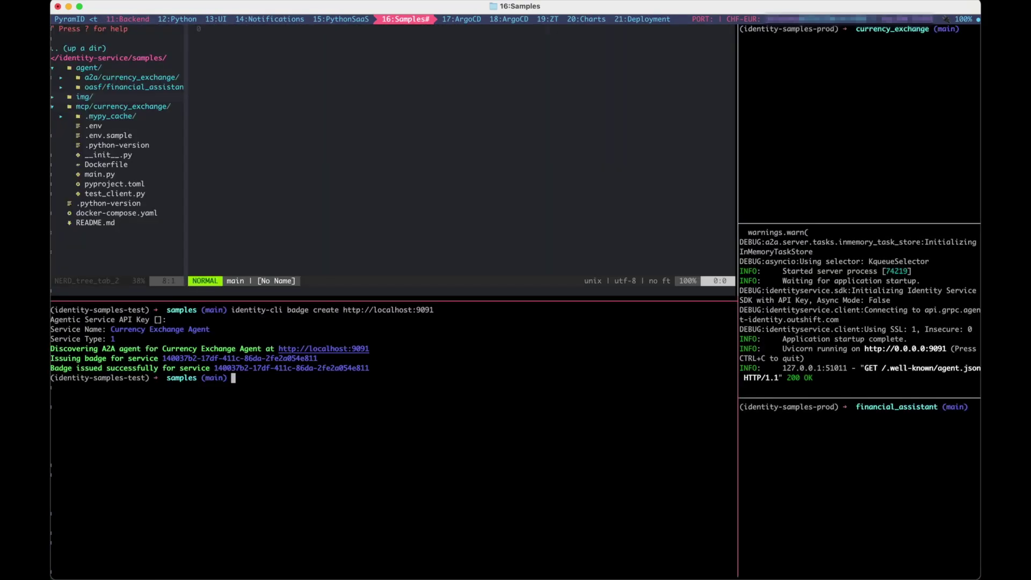
pyautogui.click(966, 29)
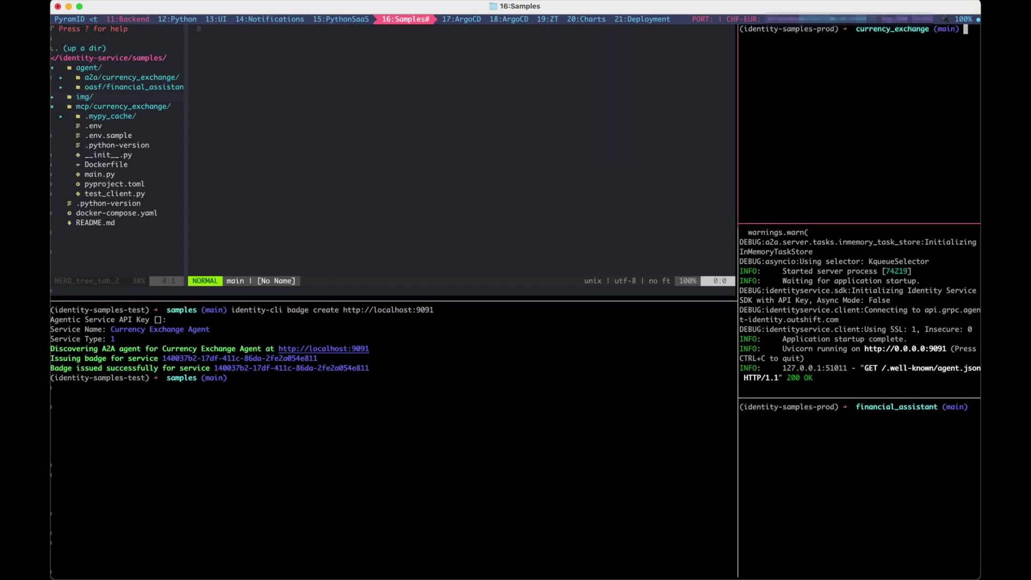
pyautogui.write('pyt')
pyautogui.press('Right')
pyautogui.press('Return')
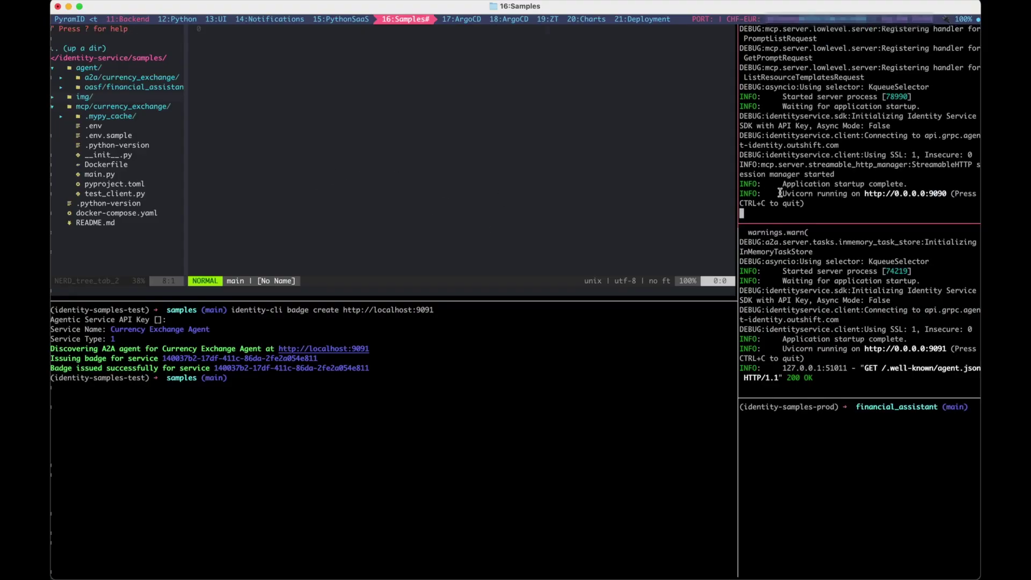
pyautogui.moveTo(781, 193); pyautogui.dragTo(933, 194)
pyautogui.hotkey('ctrl', 'b')
pyautogui.press('Left')
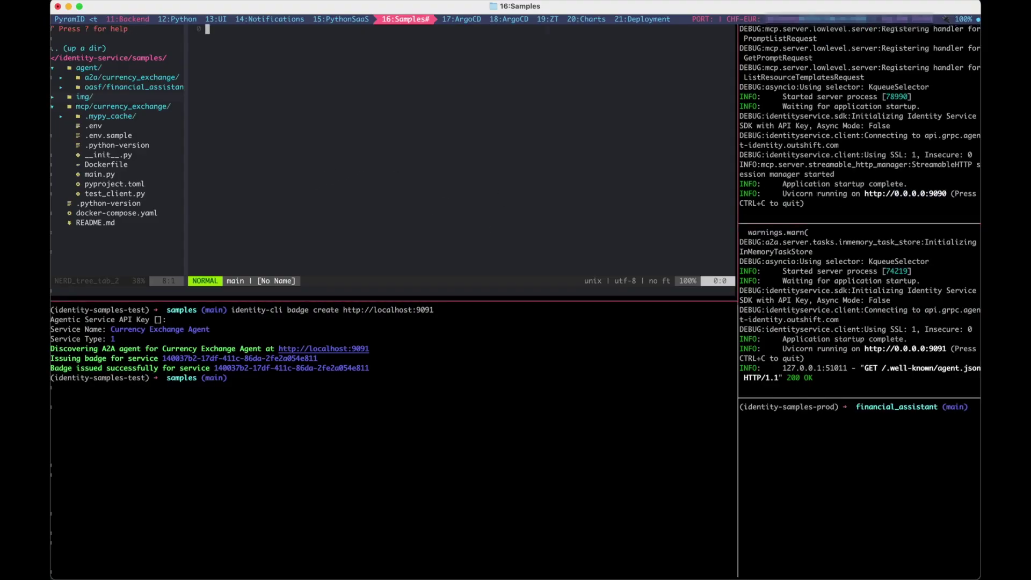
pyautogui.write('identity-cli badge create http://')
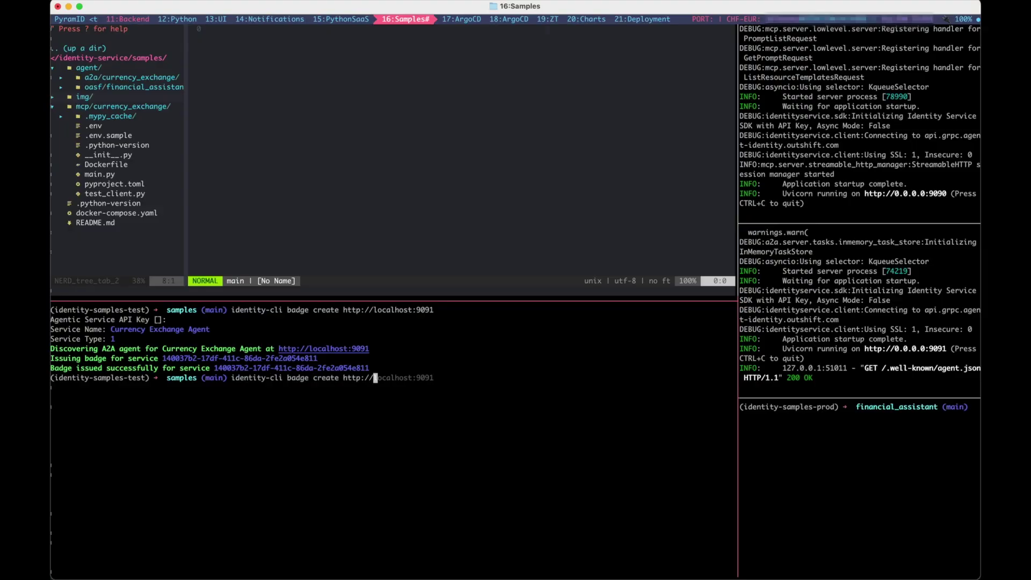
pyautogui.write('localhost:9090')
pyautogui.press('Return')
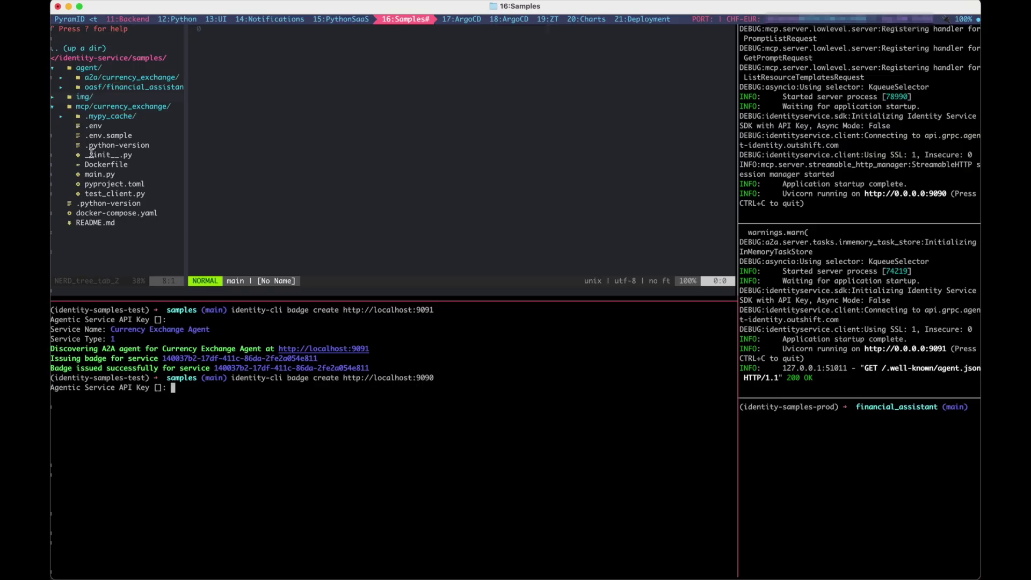
pyautogui.moveTo(54, 219)
pyautogui.click(85, 378)
pyautogui.click(428, 515)
pyautogui.click(84, 232)
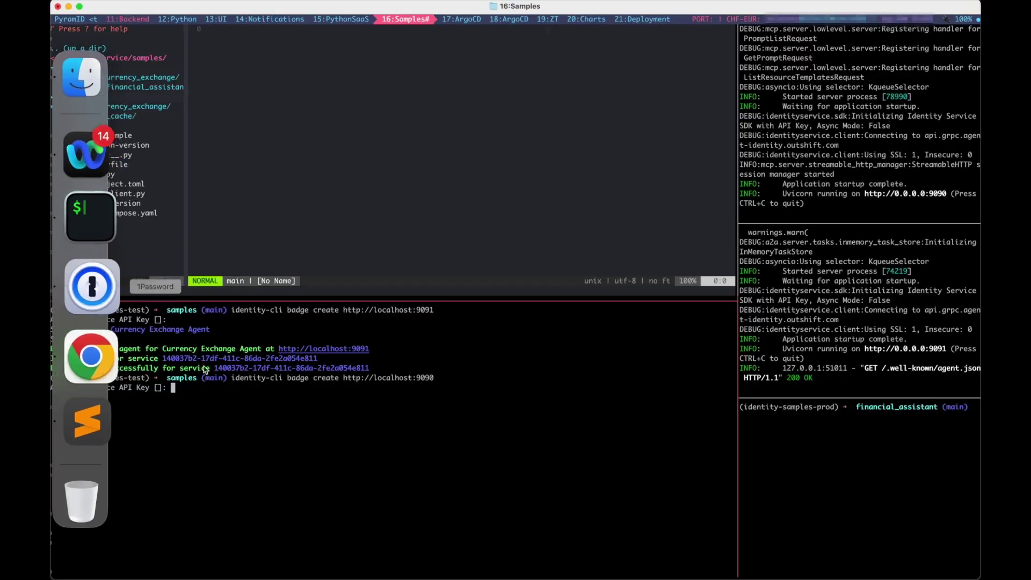
pyautogui.press('super+v')
pyautogui.press('Return')
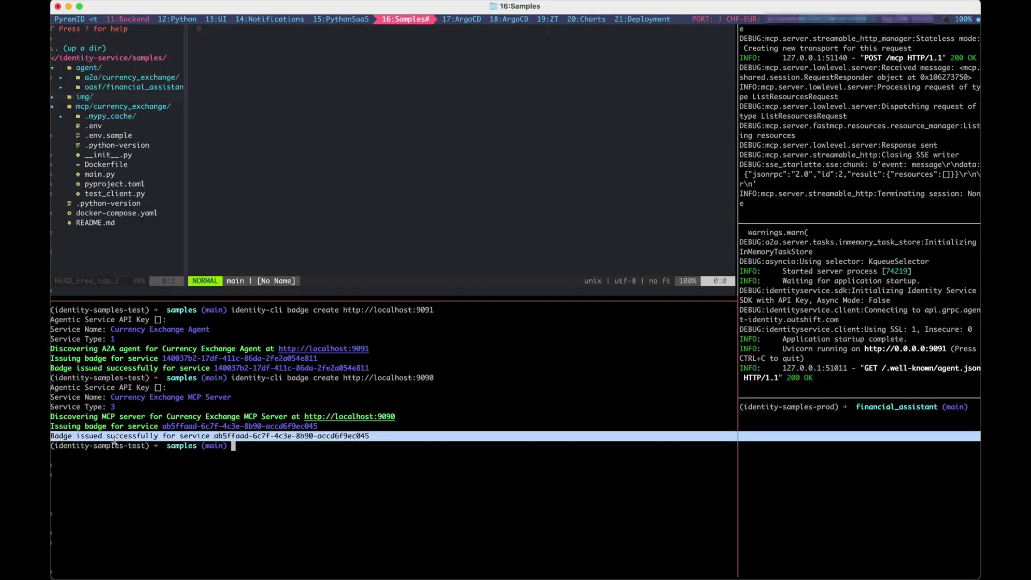
# Step: Open Currency Exchange MCP Server's details and view its badge as JOSE and decoded claims
pyautogui.moveTo(51, 275)
pyautogui.click(73, 358)
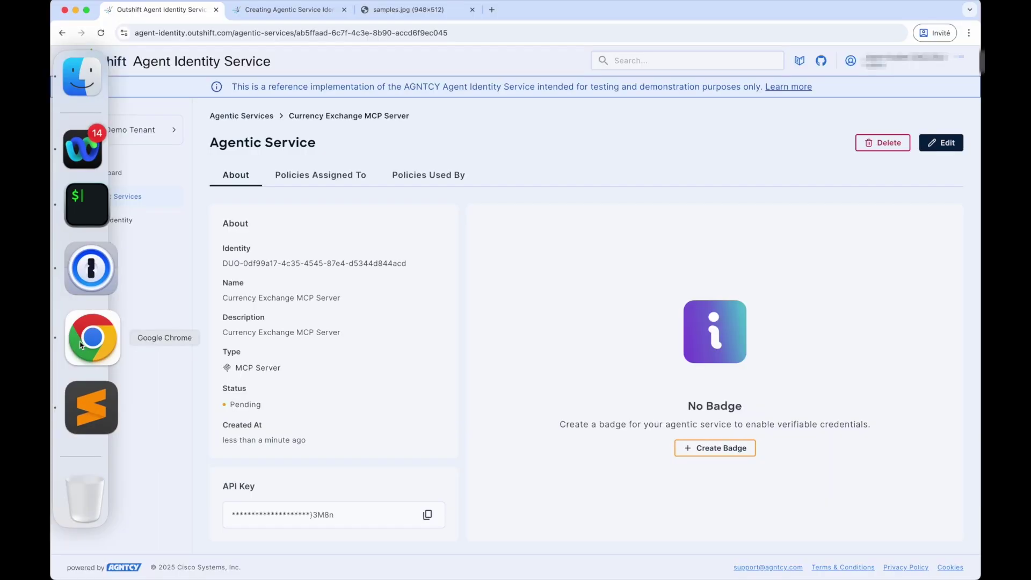
pyautogui.click(236, 115)
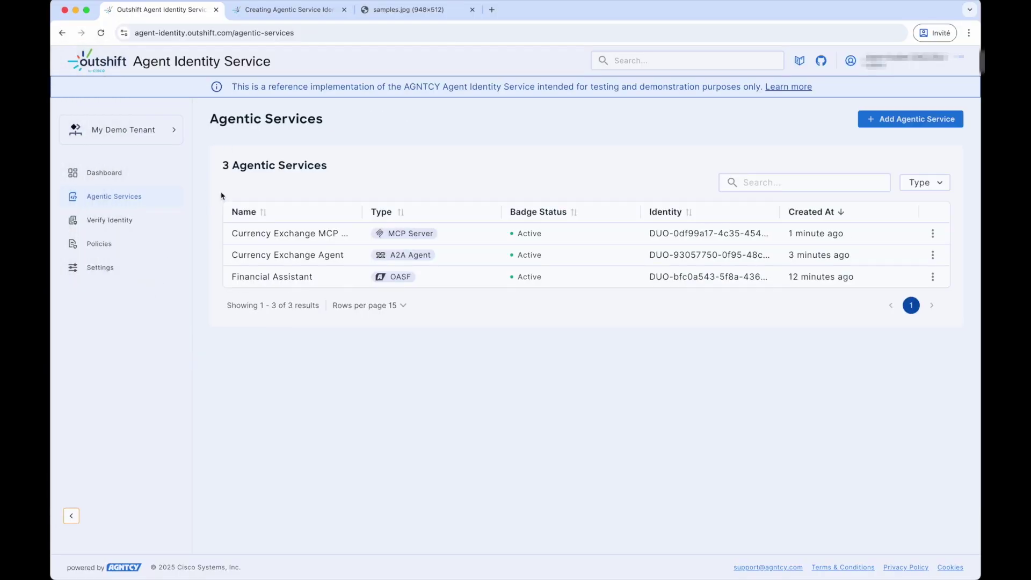
pyautogui.click(276, 236)
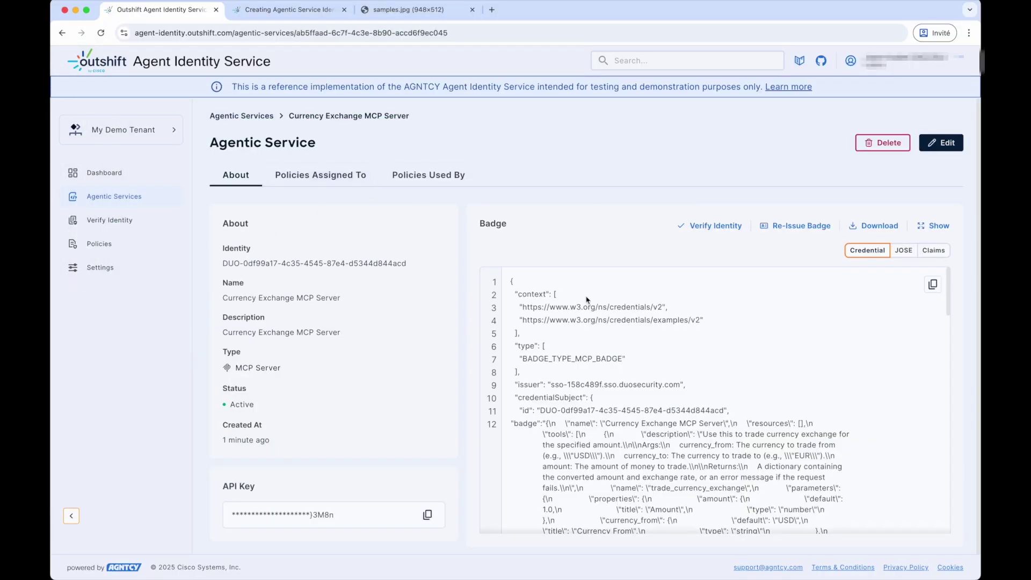
pyautogui.scroll(-10, 743, 372)
pyautogui.scroll(-5, 743, 371)
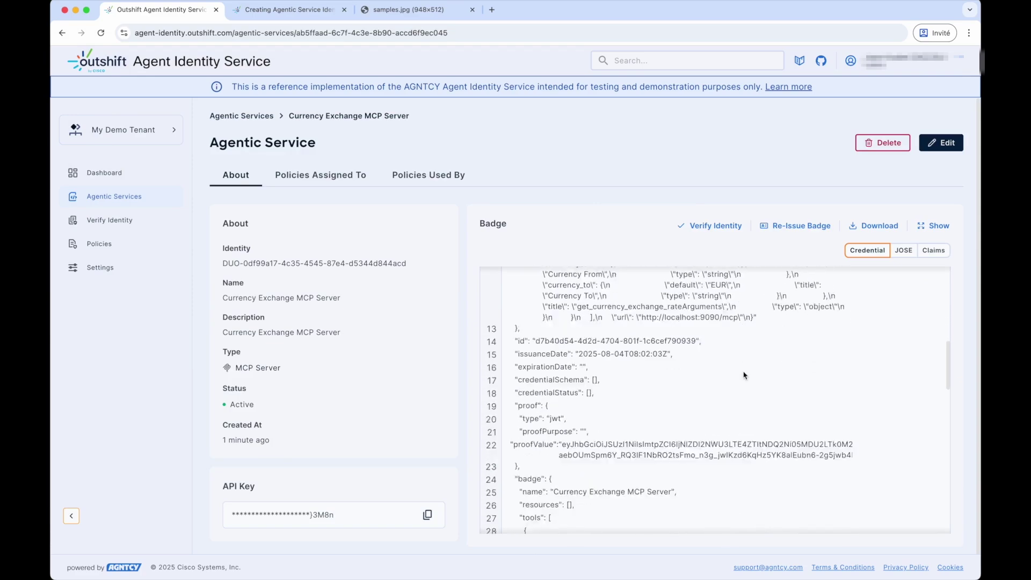
pyautogui.click(901, 251)
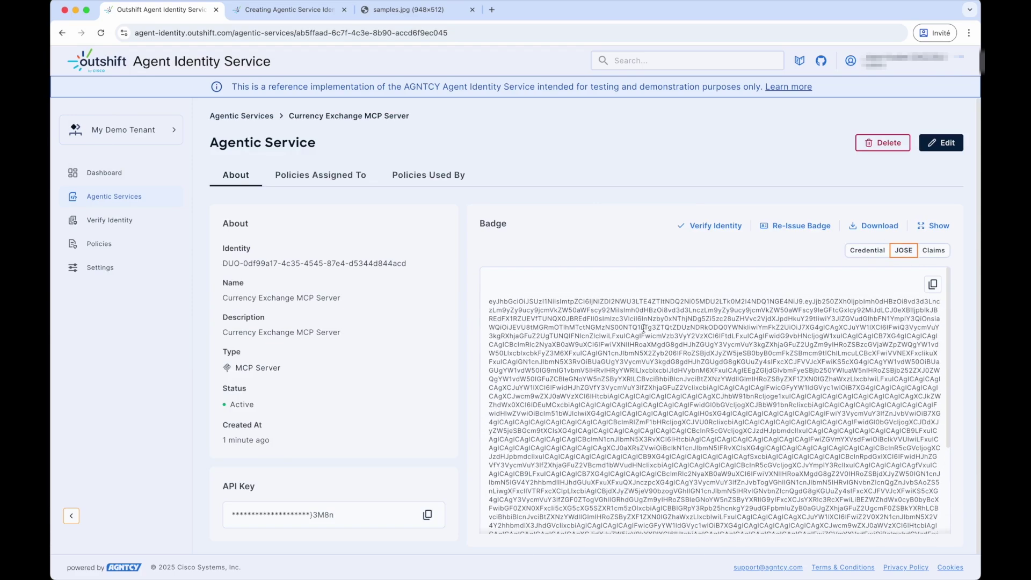
pyautogui.click(934, 251)
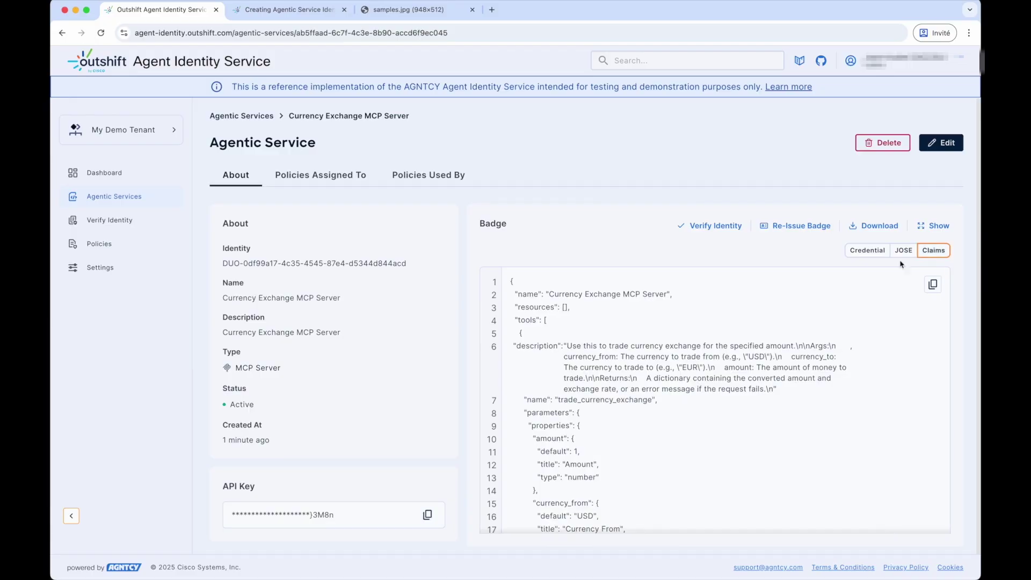
# Step: Scroll the claims to the trade_currency_exchange and get_currency_exchange_rate tools
pyautogui.scroll(-2, 626, 341)
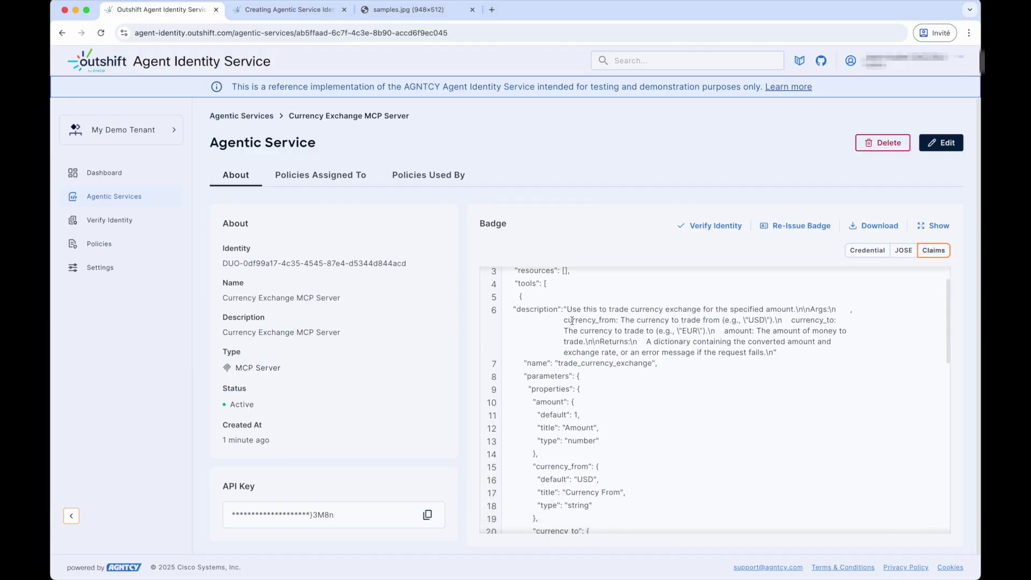
pyautogui.scroll(-1, 572, 320)
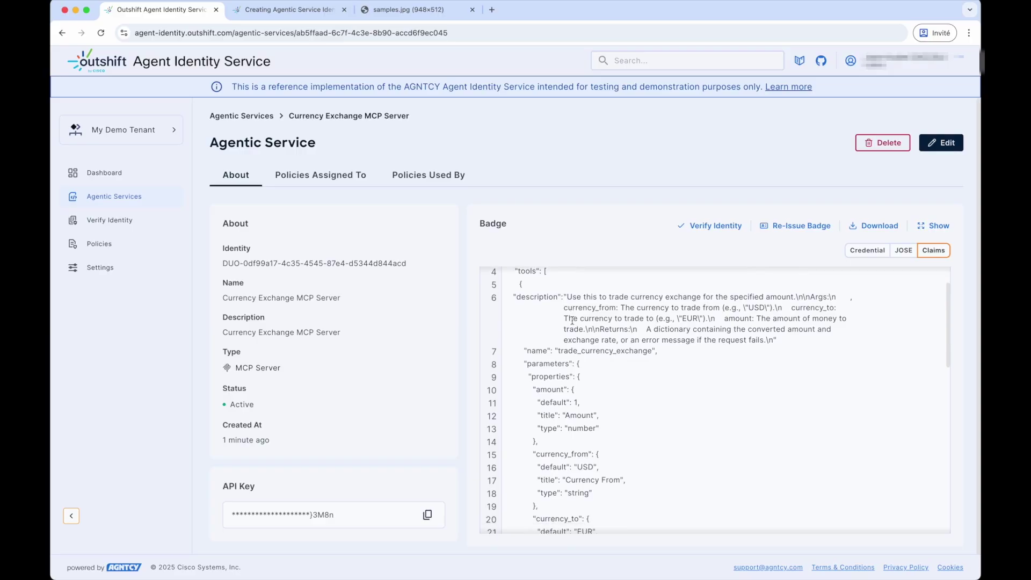
pyautogui.doubleClick(576, 349)
pyautogui.scroll(-4, 576, 351)
pyautogui.scroll(-10, 576, 351)
pyautogui.scroll(-5, 576, 353)
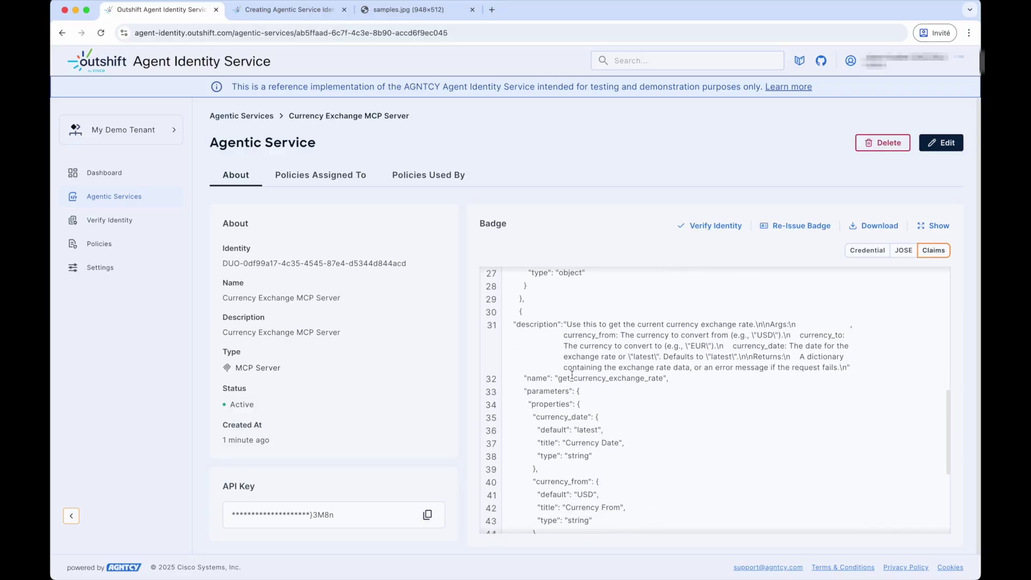
pyautogui.doubleClick(569, 378)
pyautogui.scroll(-5, 569, 378)
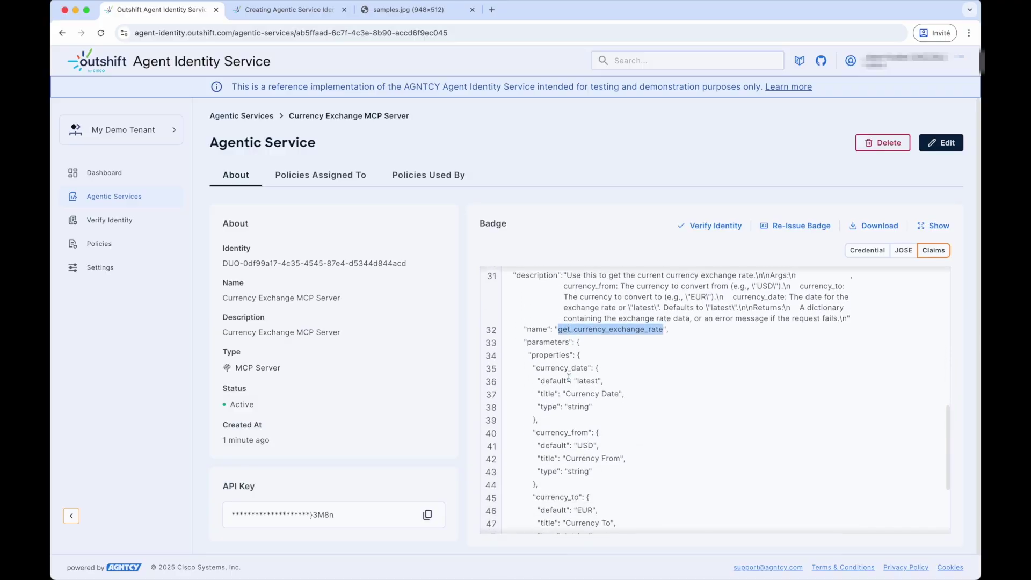
pyautogui.scroll(-3, 569, 381)
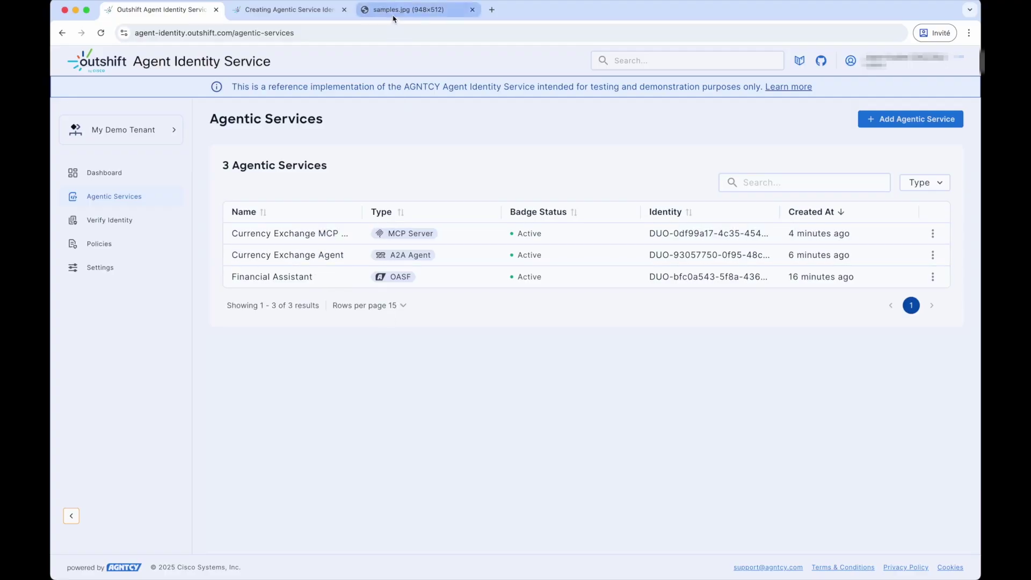
pyautogui.click(408, 10)
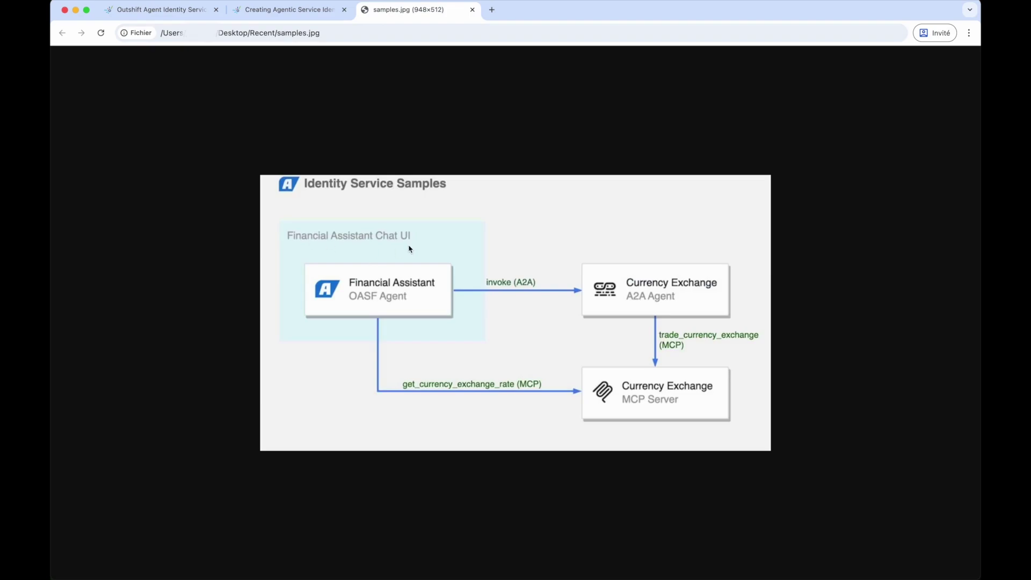
pyautogui.moveTo(51, 263)
pyautogui.click(80, 227)
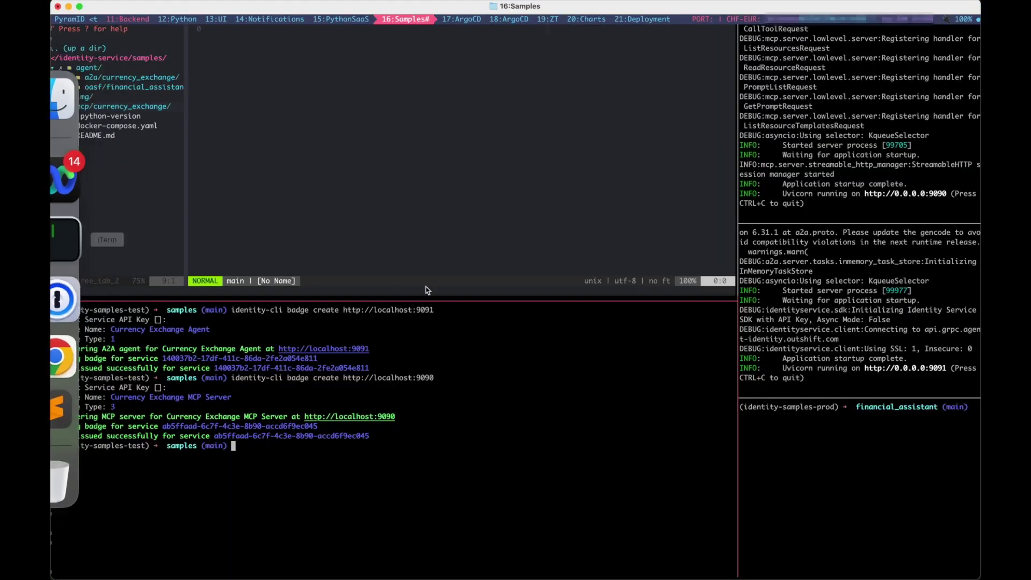
pyautogui.click(859, 406)
pyautogui.write('python main.py')
pyautogui.press('Return')
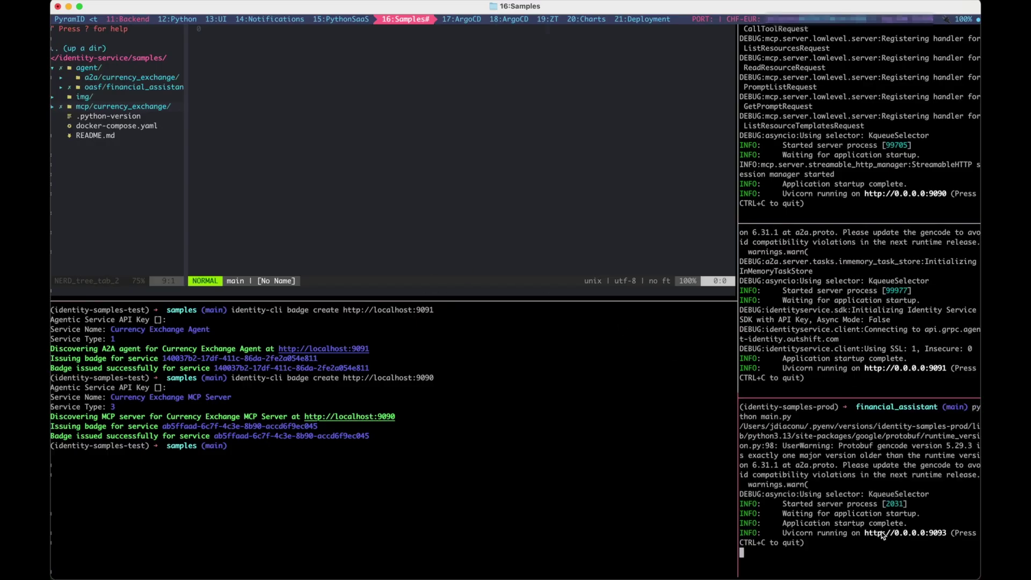
pyautogui.keyDown('super'); pyautogui.click(883, 534); pyautogui.keyUp('super')
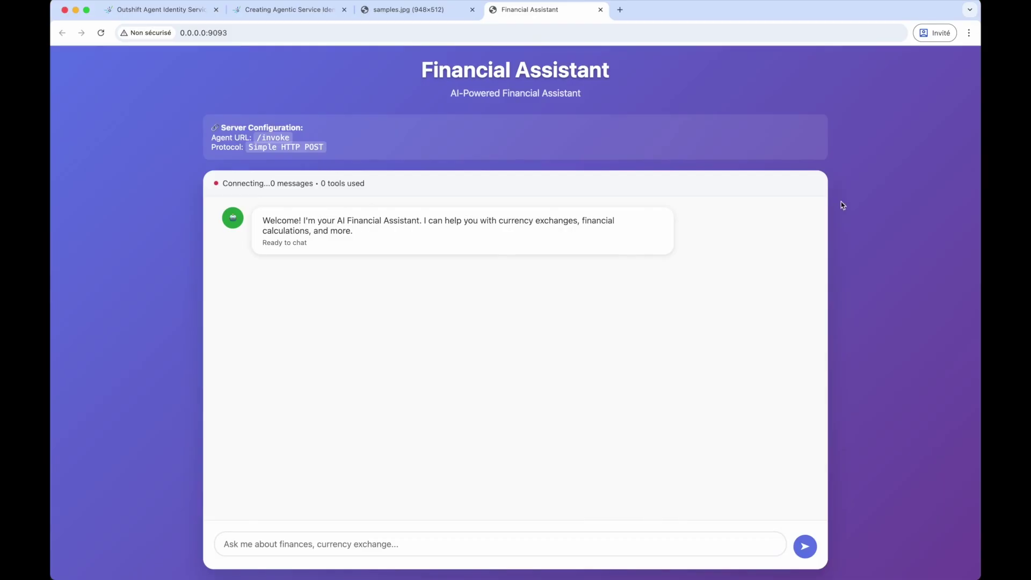
# Step: Send 'What is the rate from CAD to USD' in the chat and select the 0.72077 answer
pyautogui.click(452, 539)
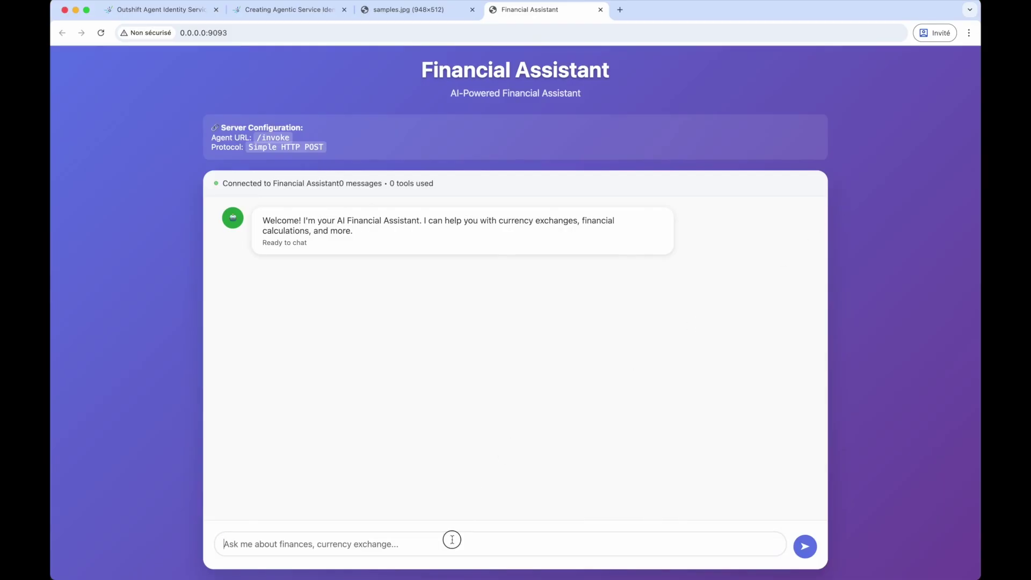
pyautogui.press('super+Tab')
pyautogui.click(240, 558)
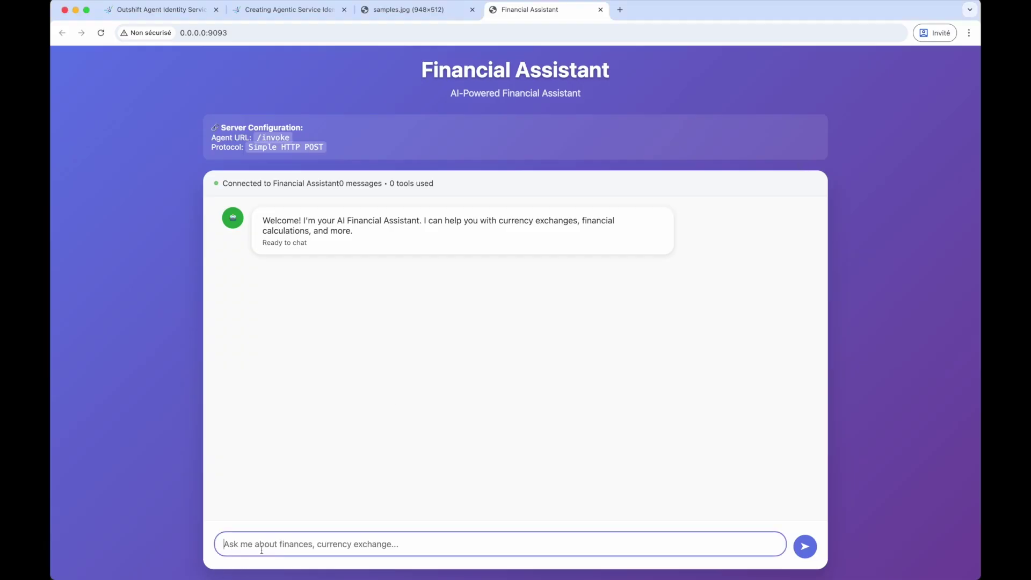
pyautogui.write('What is the rate from CAD to USD')
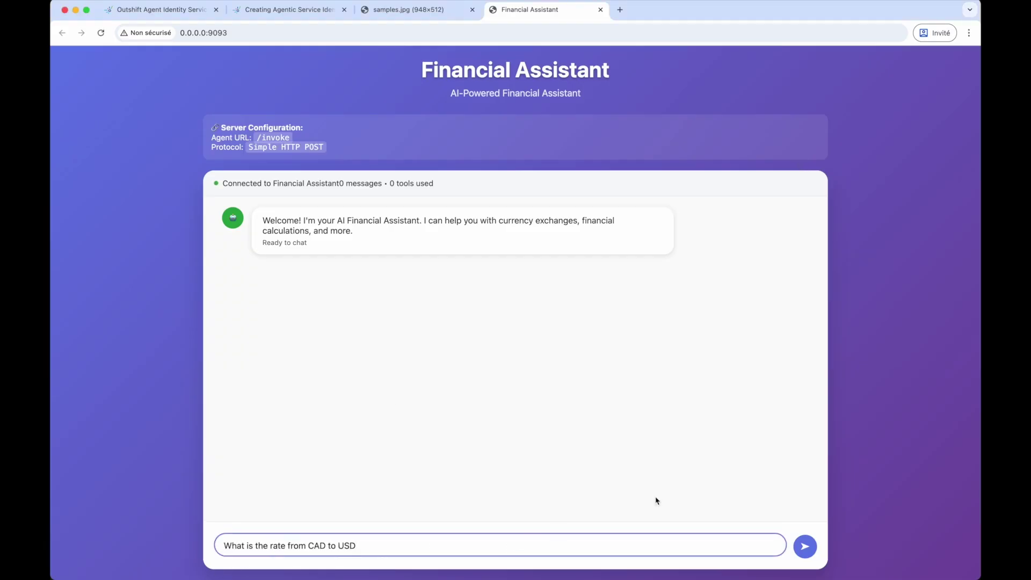
pyautogui.click(807, 546)
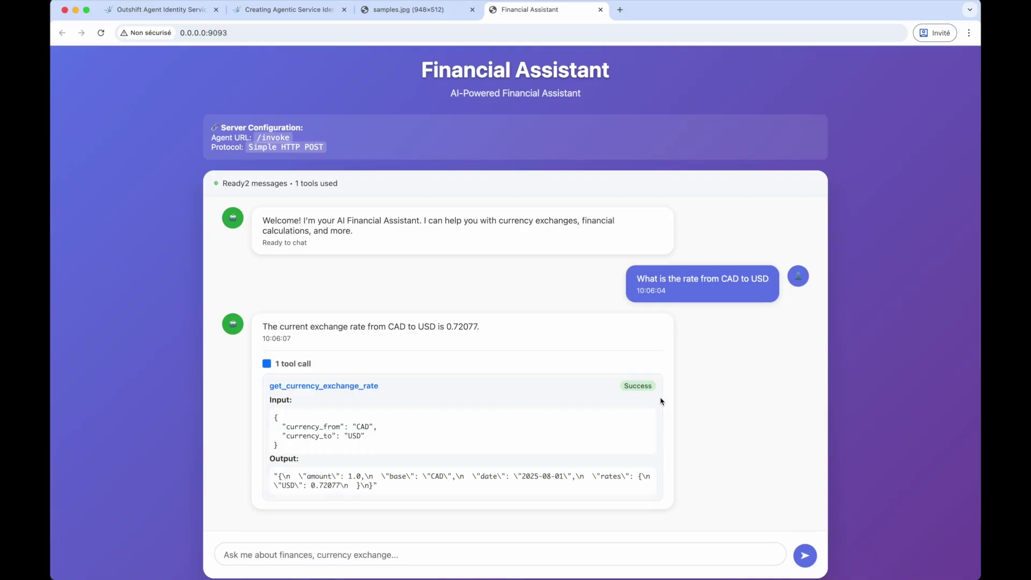
pyautogui.tripleClick(370, 325)
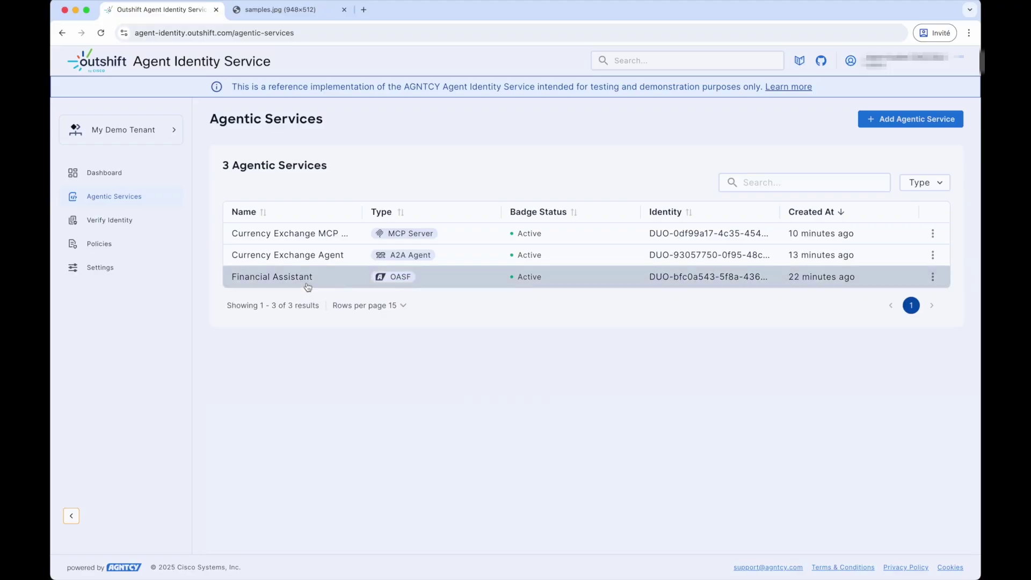
# Step: From the Agentic Services list, open the documentation's Overview in a new tab
pyautogui.click(273, 13)
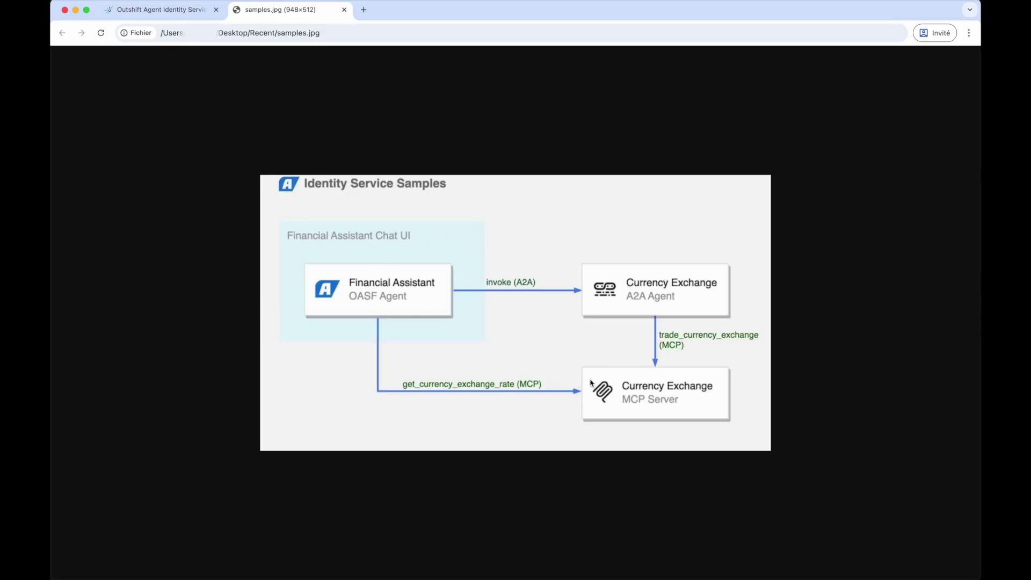
pyautogui.hotkey('ctrl', 'shift', 'Tab')
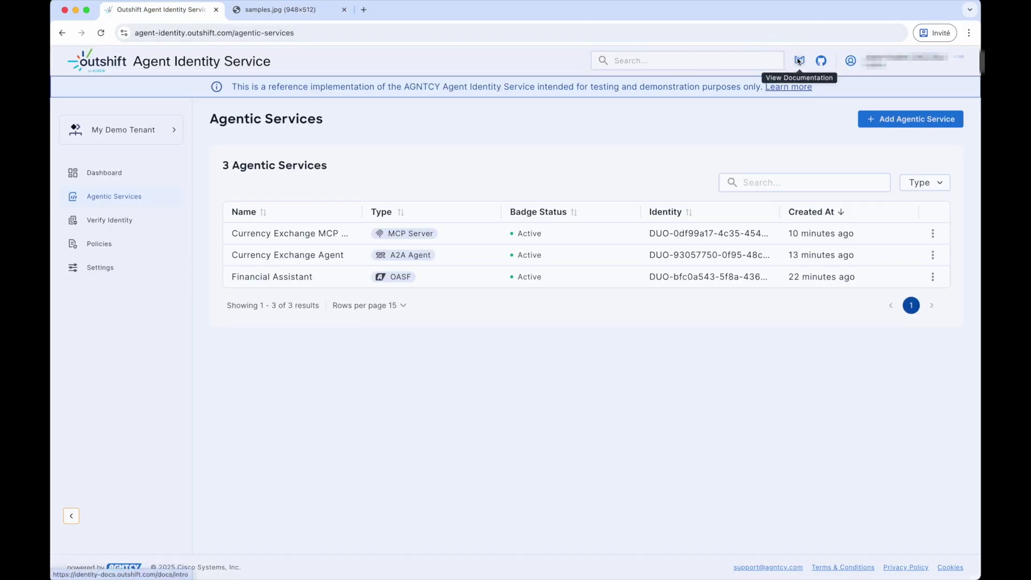
pyautogui.click(794, 59)
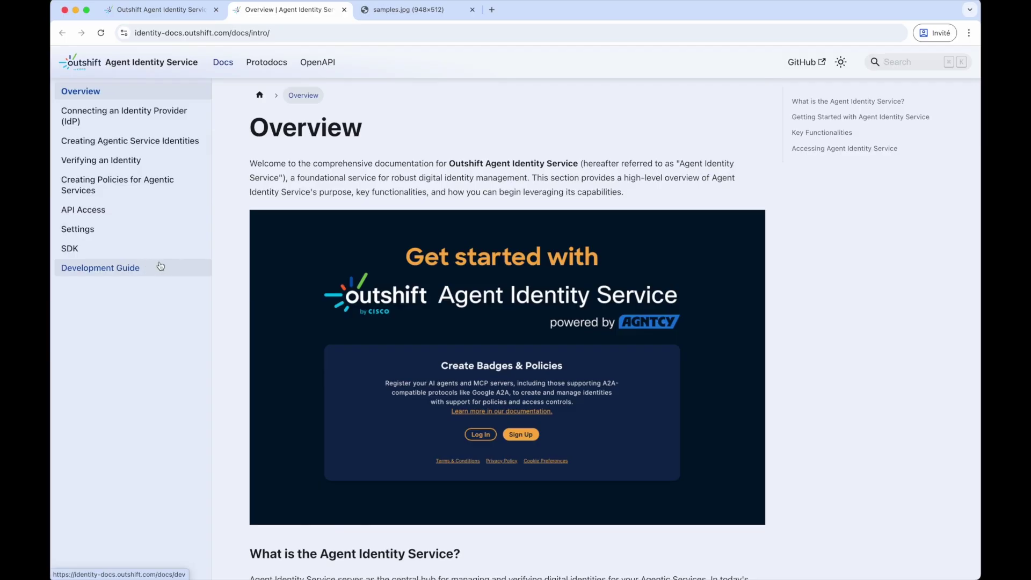
# Step: Open the Development Guide at Invoke using HTTPX Auth Class and select the IdentityServiceAuth example
pyautogui.click(160, 266)
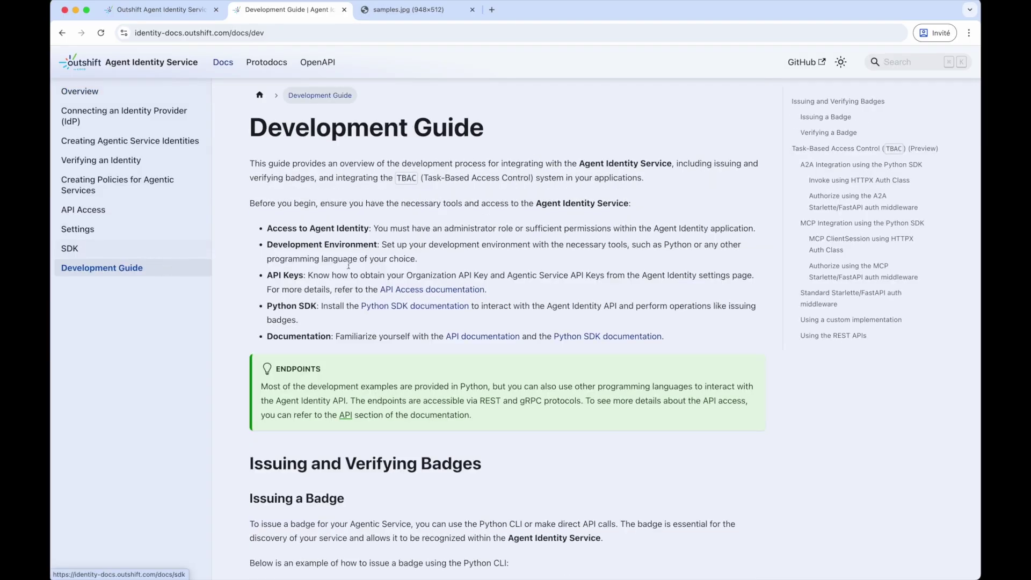
pyautogui.click(834, 167)
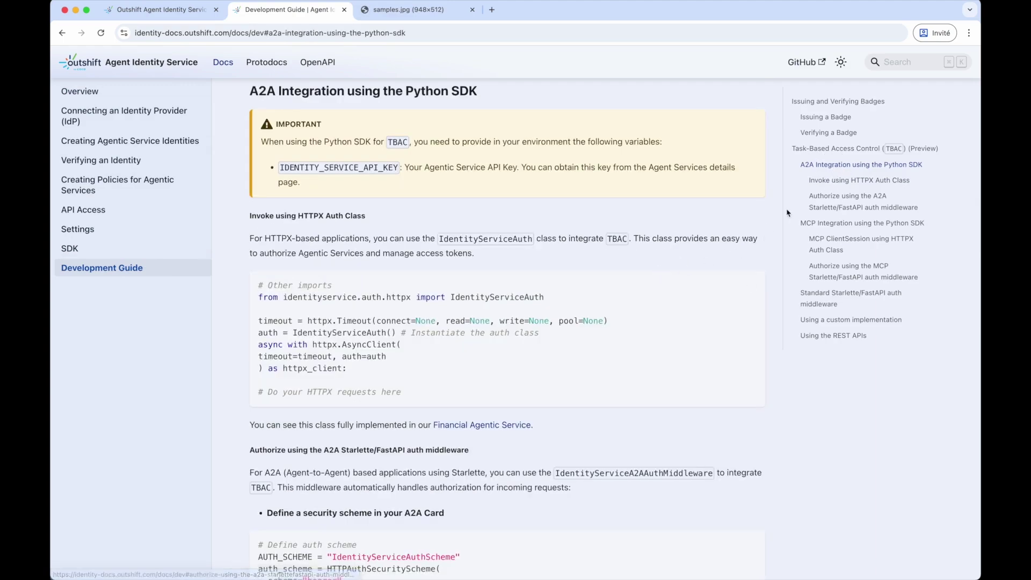
pyautogui.click(827, 182)
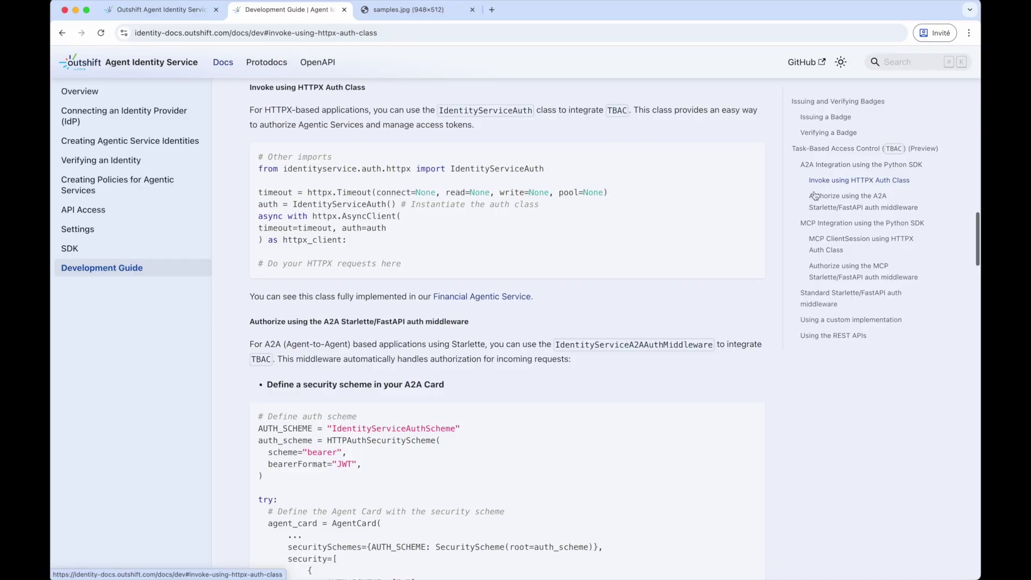
pyautogui.moveTo(258, 157); pyautogui.dragTo(457, 267)
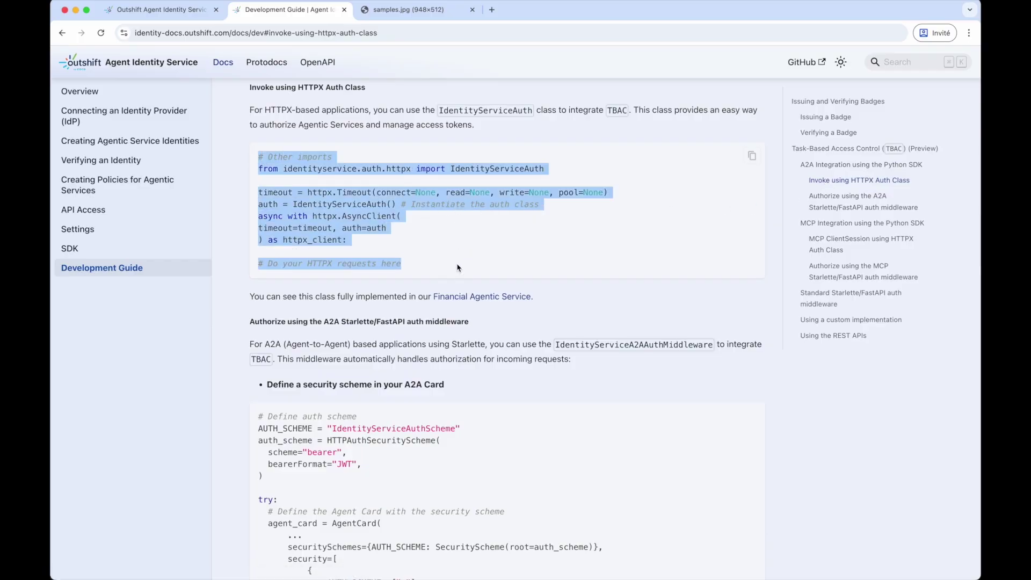
# Step: Open the Financial Assistant's currency_exchange_agent.py in Vim from the file tree
pyautogui.click(456, 263)
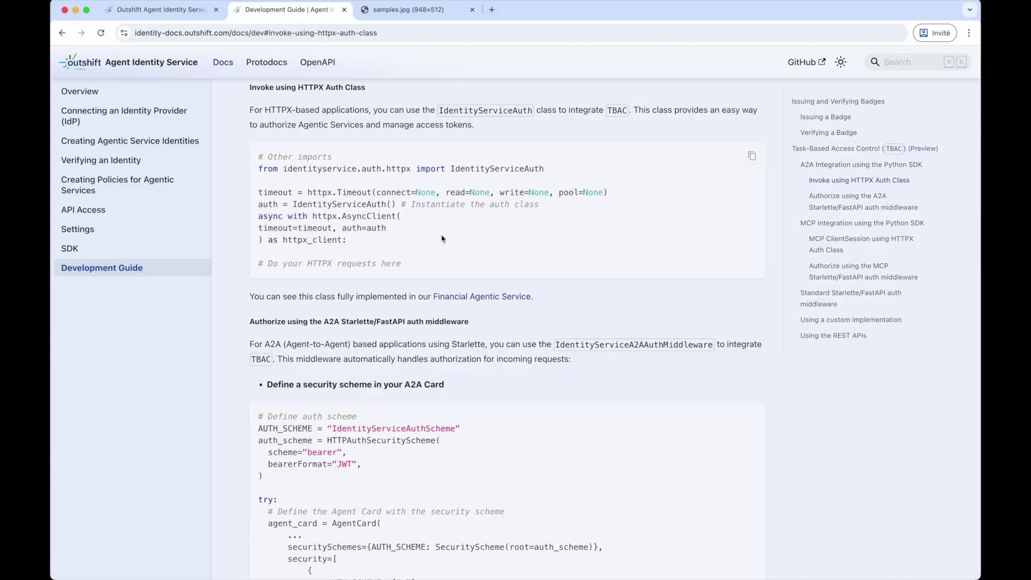
pyautogui.click(87, 245)
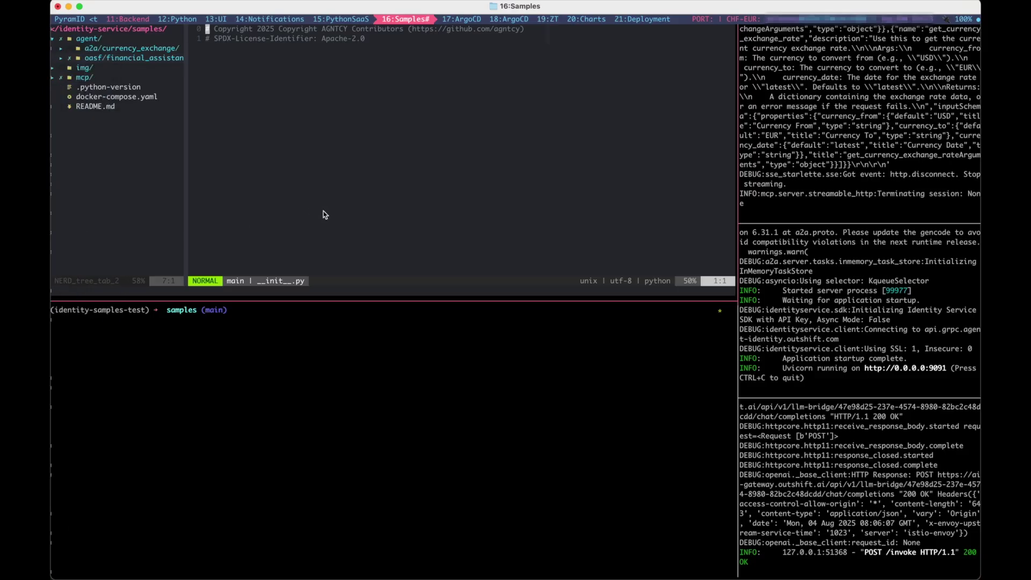
pyautogui.hotkey('ctrl', 'b')
pyautogui.press('z')
pyautogui.hotkey('ctrl', 'w')
pyautogui.press('h')
pyautogui.press('o')
pyautogui.press('j')
pyautogui.press('j')
pyautogui.press('j')
pyautogui.press('j')
pyautogui.press('j')
pyautogui.press('j')
pyautogui.press('j')
pyautogui.press('j')
pyautogui.press('j')
pyautogui.press('j')
pyautogui.press('j')
pyautogui.press('Return')
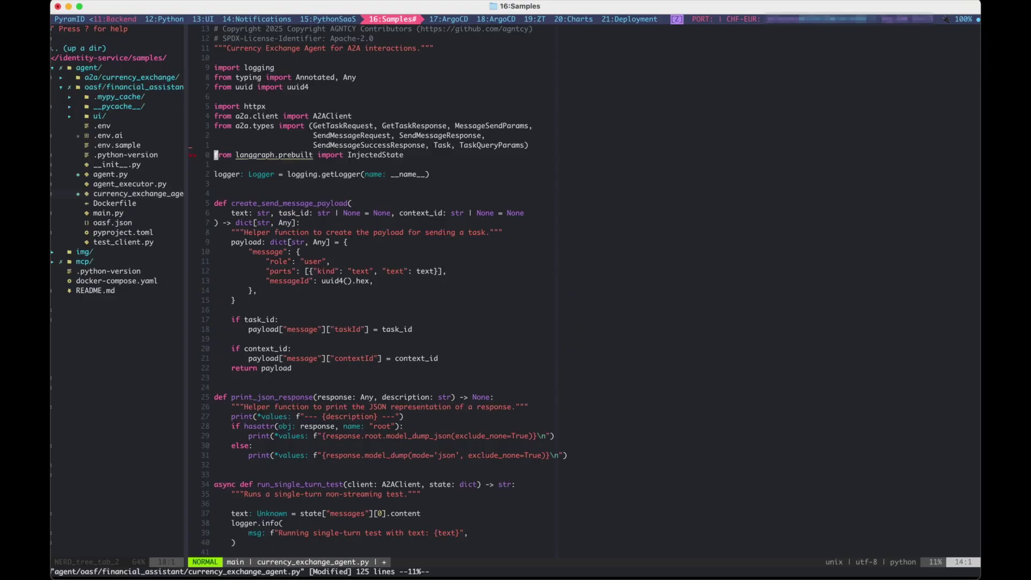
# Step: Undo to restore the IdentityServiceAuth import and auth=auth on the HTTPX client, then save
pyautogui.press('u')
pyautogui.press('u')
pyautogui.press('u')
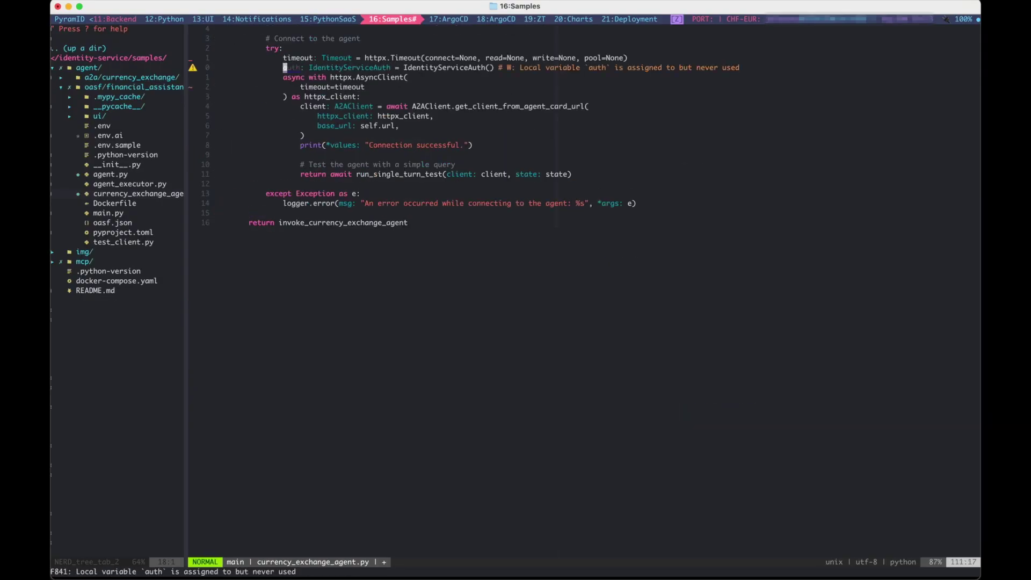
pyautogui.write('u:w')
pyautogui.press('Return')
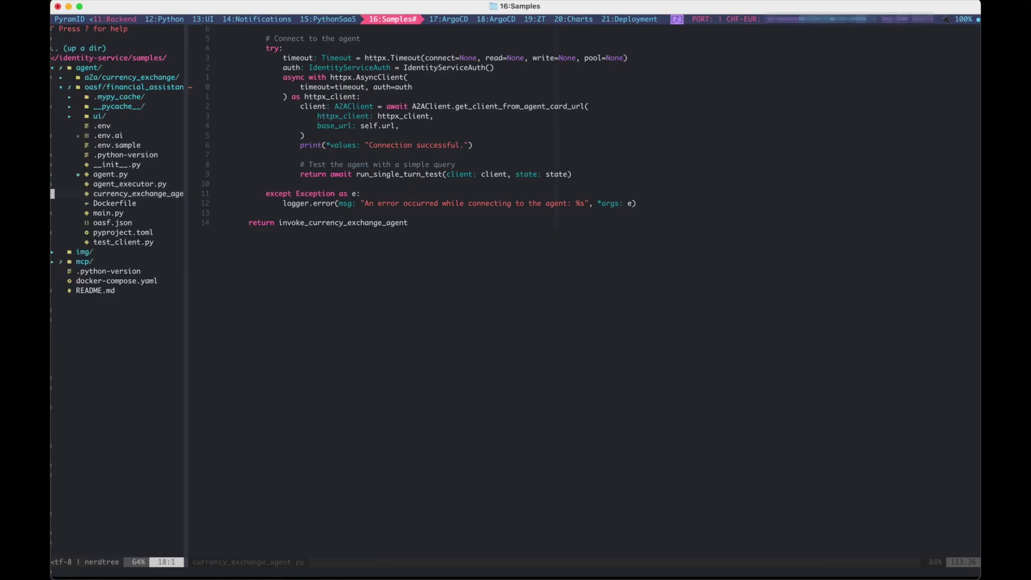
pyautogui.click(88, 414)
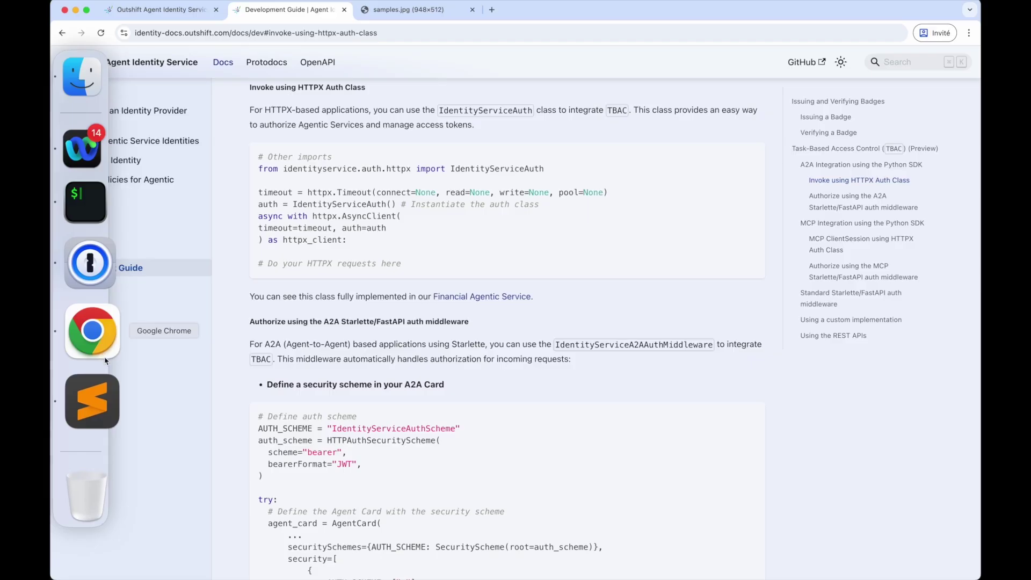
# Step: Show the MCP ClientSession HTTPX Auth Class docs and open the Financial Assistant's agent.py
pyautogui.click(844, 249)
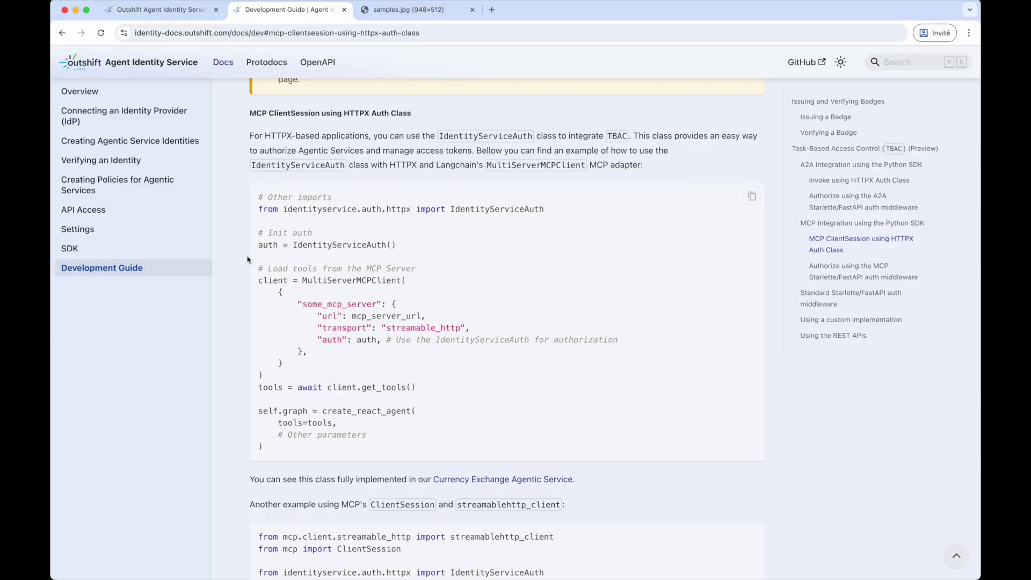
pyautogui.click(85, 232)
pyautogui.hotkey('ctrl', 'w')
pyautogui.press('h')
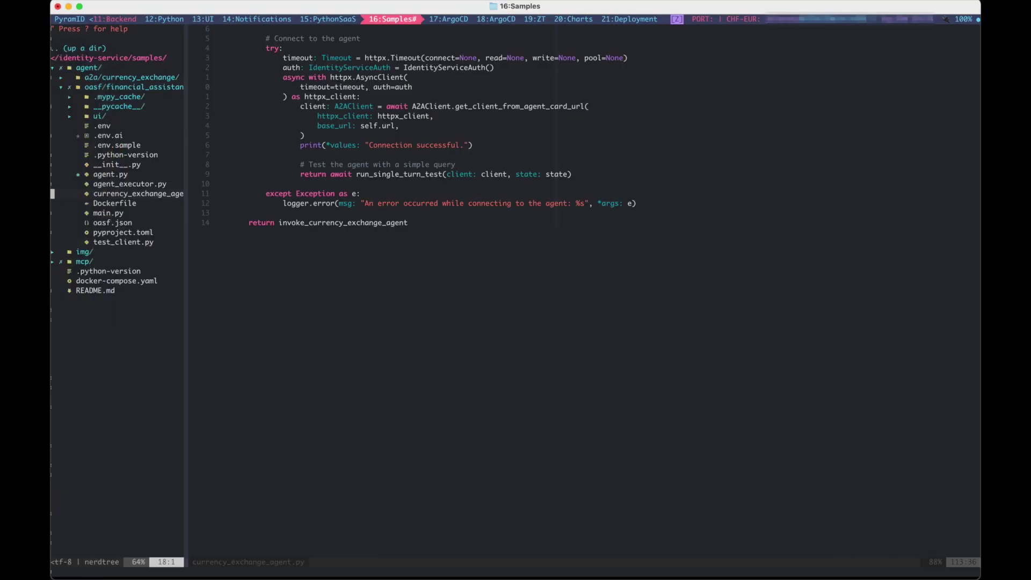
pyautogui.press('k')
pyautogui.press('k')
pyautogui.press('Return')
# Step: Restore the IdentityServiceAuth import, '# Init auth' block and "auth": auth entry in agent.py, then save
pyautogui.press('u')
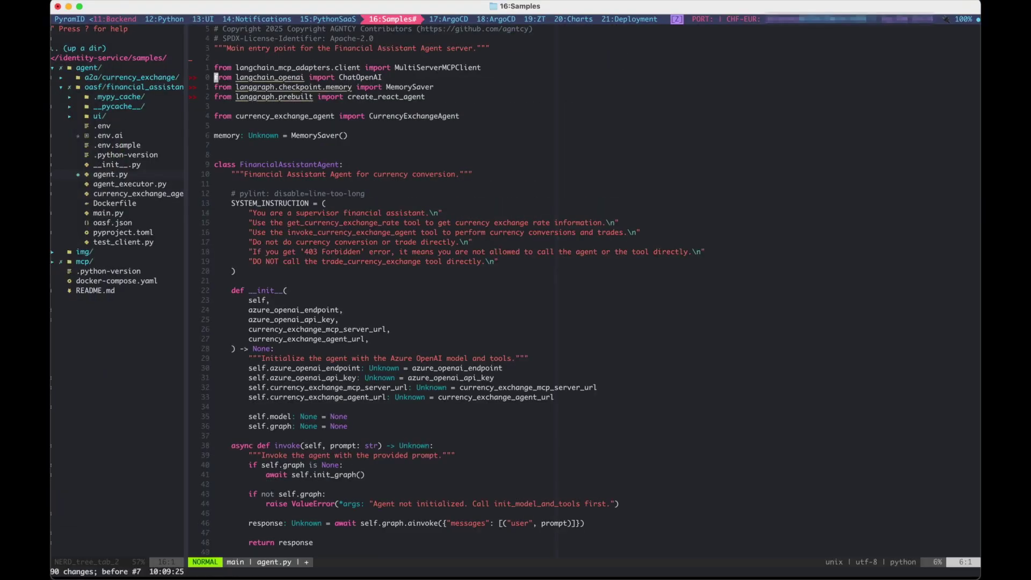
pyautogui.hotkey('ctrl', 'f')
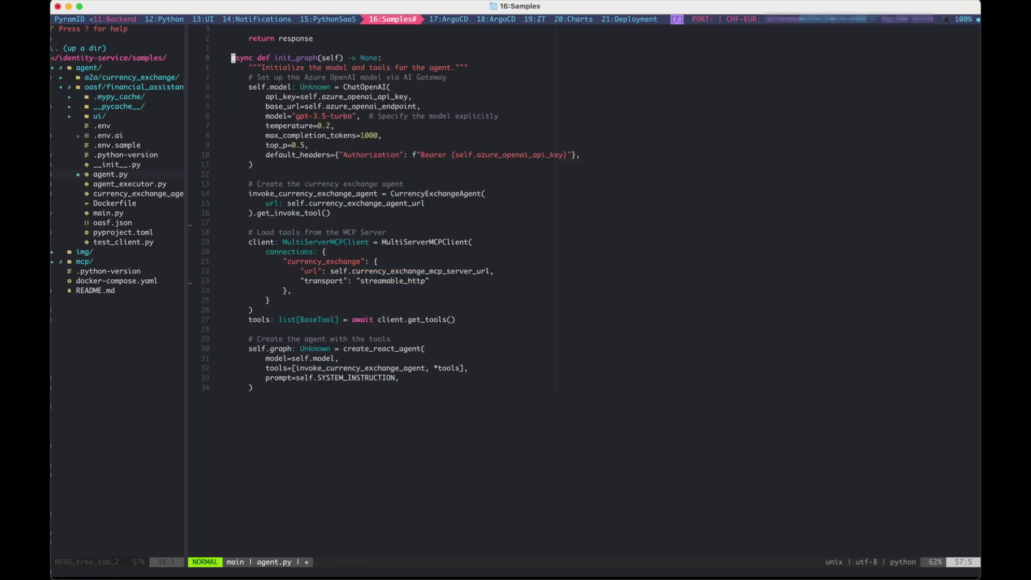
pyautogui.press('}')
pyautogui.press('}')
pyautogui.press('u')
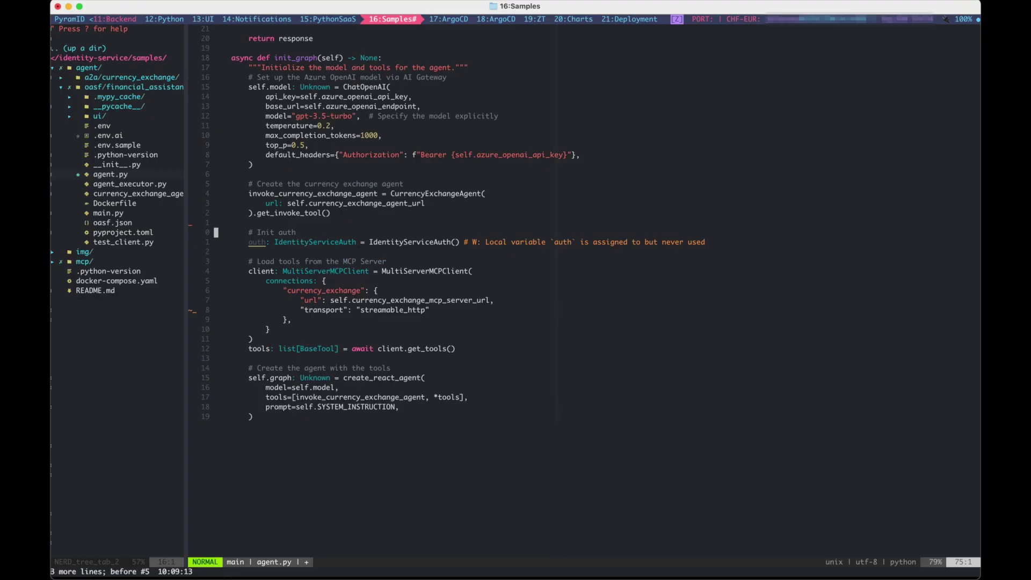
pyautogui.press('8j')
pyautogui.write('uth": auth,')
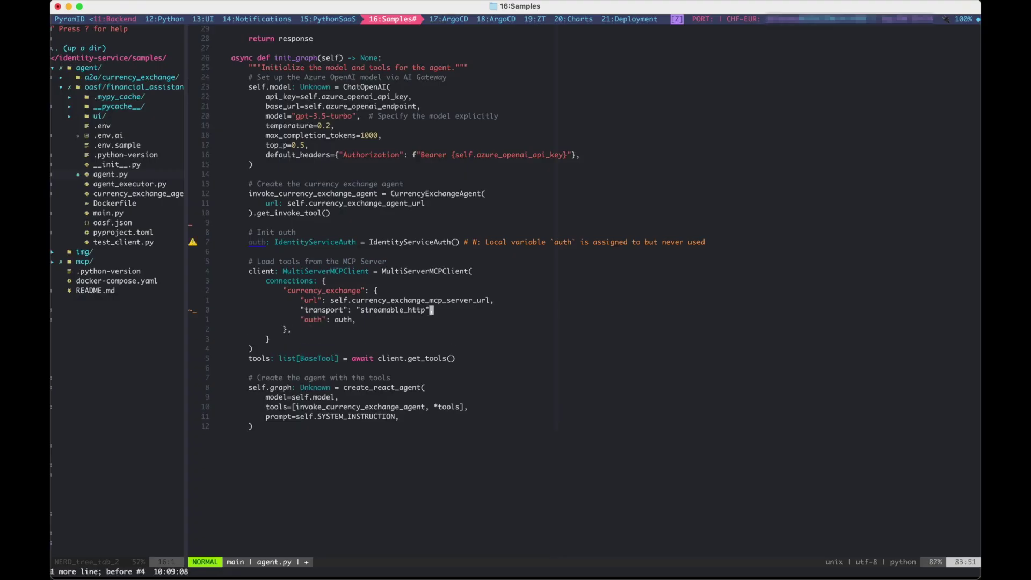
pyautogui.write(':w')
pyautogui.press('Return')
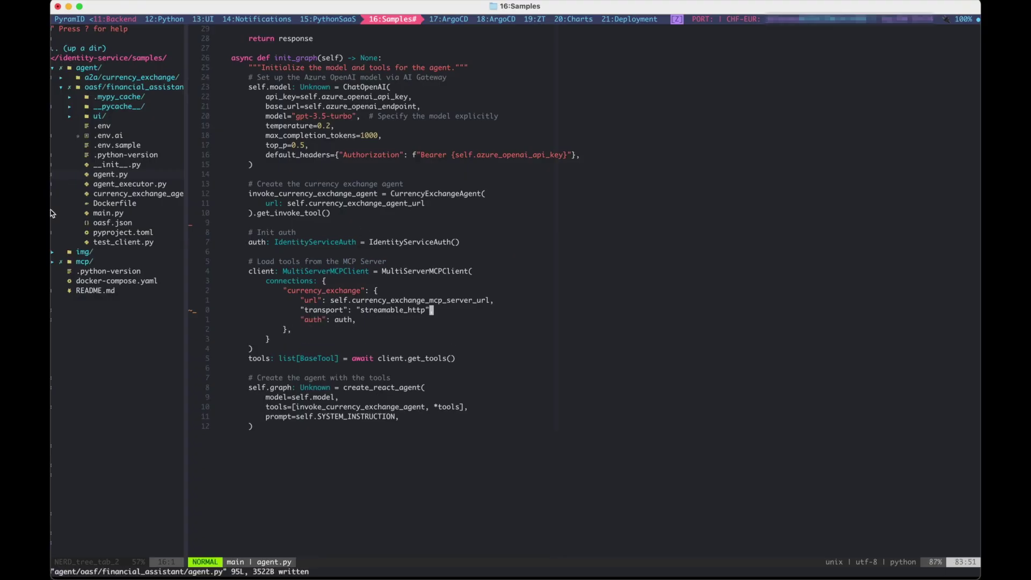
# Step: Open the Financial Assistant's .env file in Vim
pyautogui.hotkey('ctrl', 'w')
pyautogui.press('h')
pyautogui.press('k')
pyautogui.press('k')
pyautogui.press('k')
pyautogui.press('k')
pyautogui.press('k')
pyautogui.press('Return')
# Step: Start a new IDENTITY_SERVICE_API_KEY line at the end of .env
pyautogui.press('G')
pyautogui.press('o')
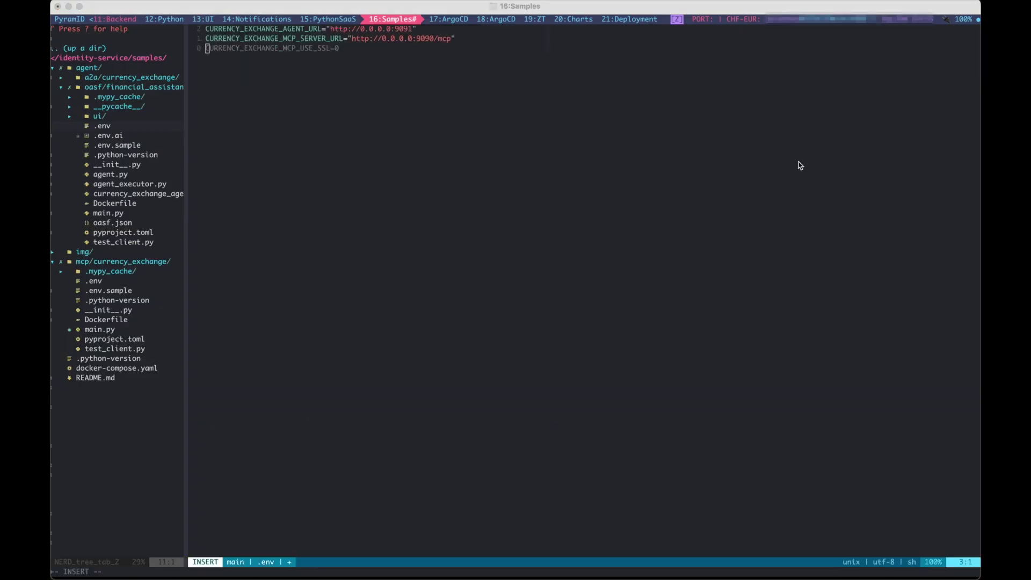
pyautogui.hotkey('alt', 'Right')
# Step: Copy the Financial Assistant's API key from its Agentic Services details page
pyautogui.moveTo(86, 397)
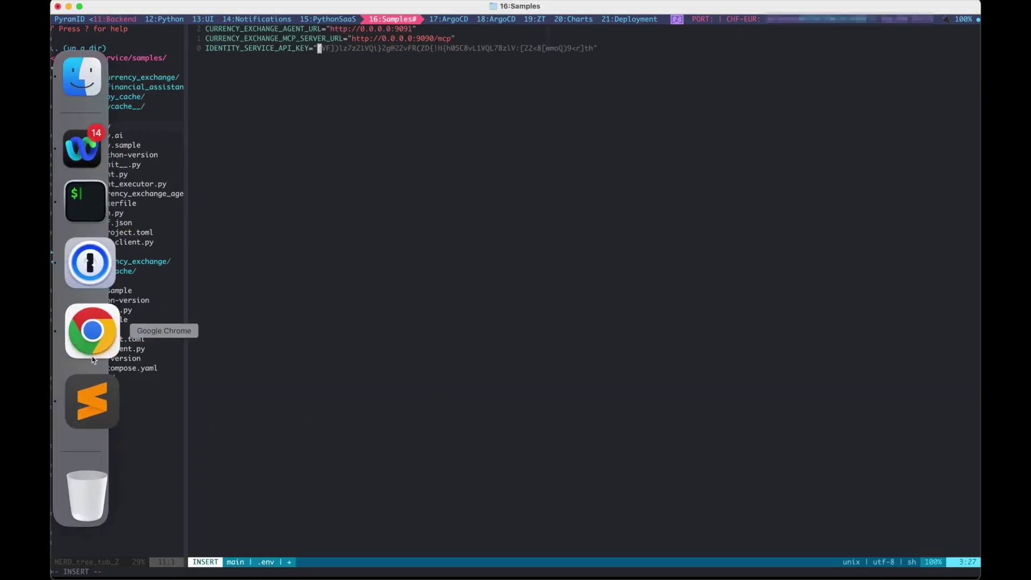
pyautogui.click(89, 324)
pyautogui.click(161, 9)
pyautogui.click(299, 276)
pyautogui.click(428, 514)
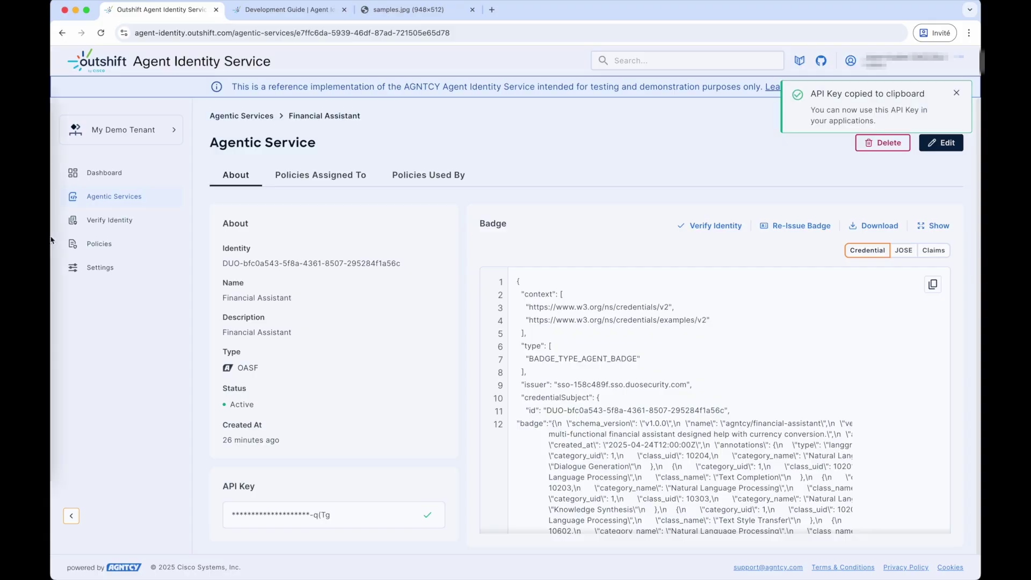
pyautogui.press('super+Tab')
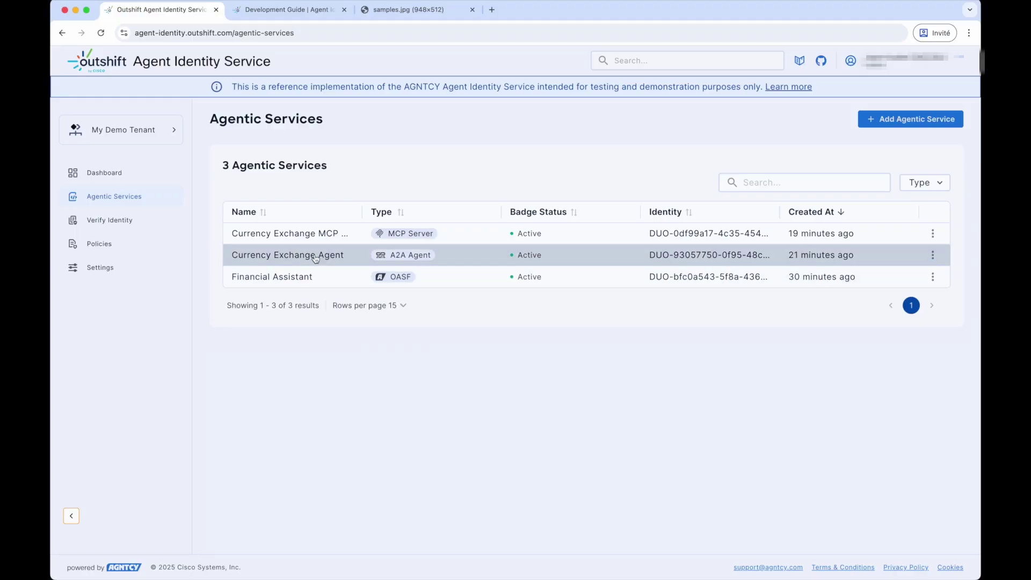
# Step: View the Currency Exchange Agent details and the A2A Starlette/FastAPI auth middleware docs
pyautogui.click(314, 256)
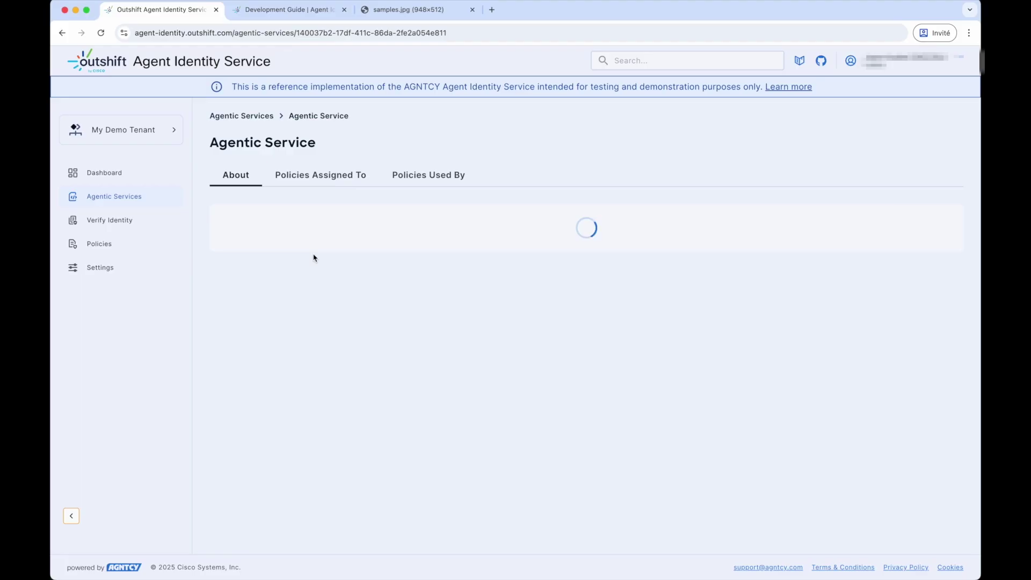
pyautogui.click(402, 11)
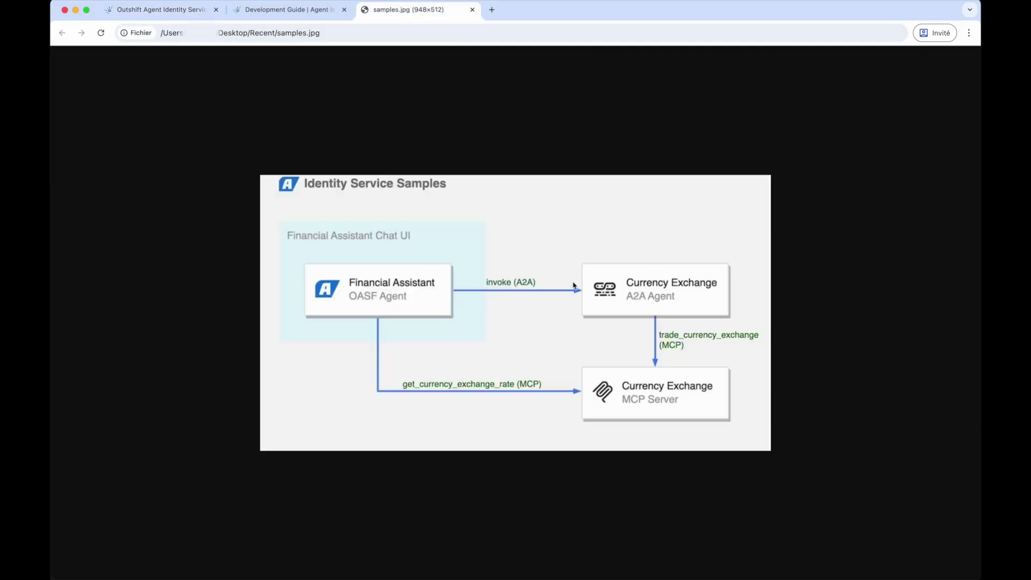
pyautogui.click(274, 11)
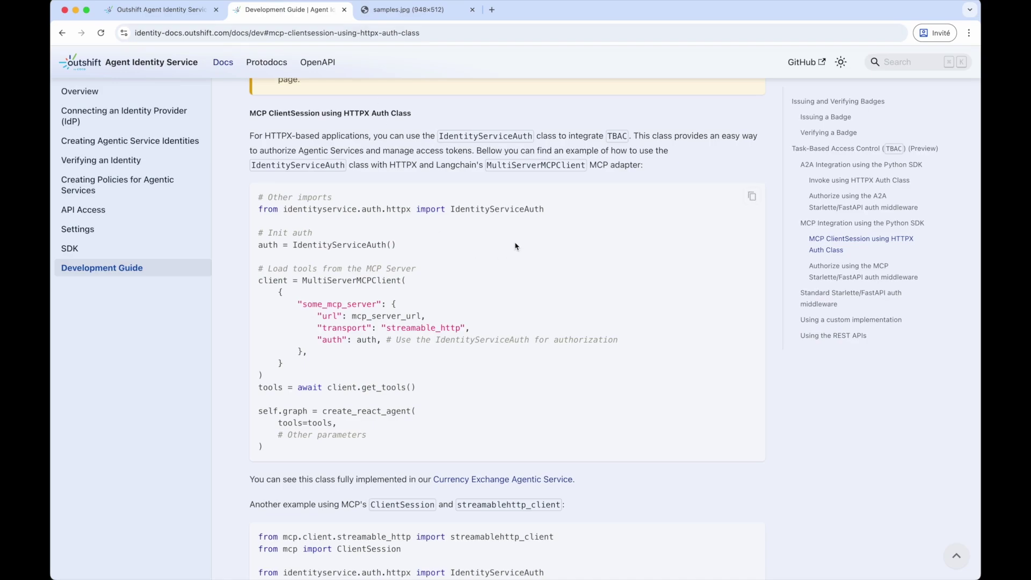
pyautogui.click(834, 196)
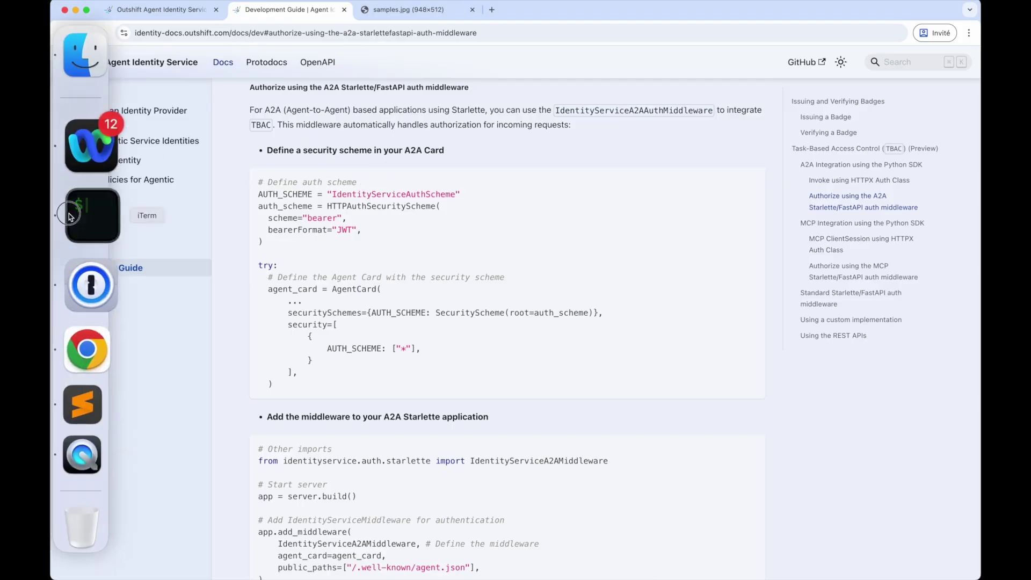
# Step: Restore the bearer auth scheme and agent-card securitySchemes in the Currency Exchange Agent's main.py, and save
pyautogui.click(85, 212)
pyautogui.press('j')
pyautogui.press('j')
pyautogui.press('j')
pyautogui.press('j')
pyautogui.press('j')
pyautogui.press('j')
pyautogui.press('j')
pyautogui.press('j')
pyautogui.press('j')
pyautogui.press('j')
pyautogui.press('j')
pyautogui.press('Return')
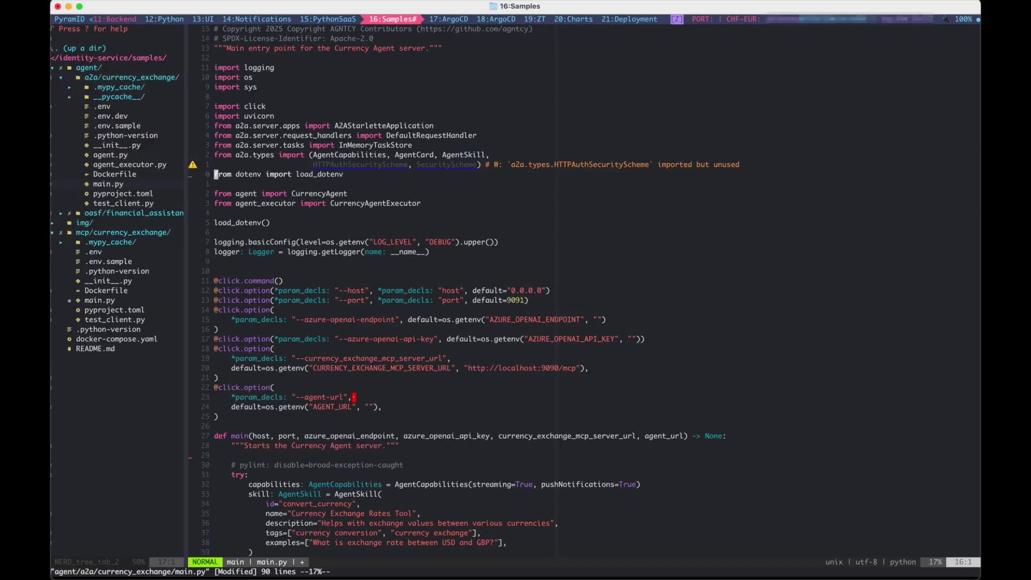
pyautogui.scroll(-14, 584, 290)
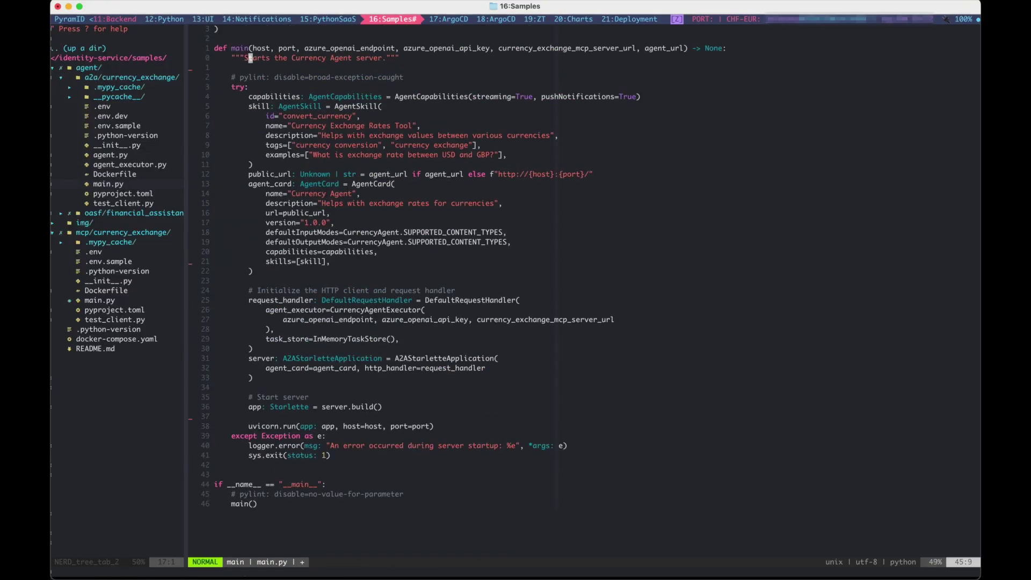
pyautogui.press('u')
pyautogui.press('u')
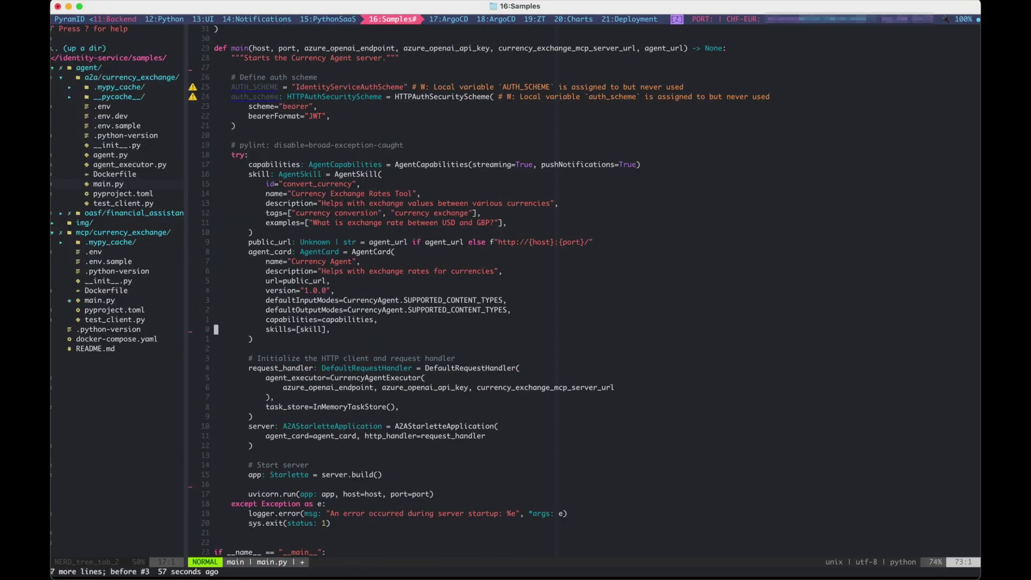
pyautogui.write('u:w')
pyautogui.press('Return')
# Step: Restore the '# Init auth' IdentityServiceAuth lines in agent.py and open the agent's .env
pyautogui.click(92, 309)
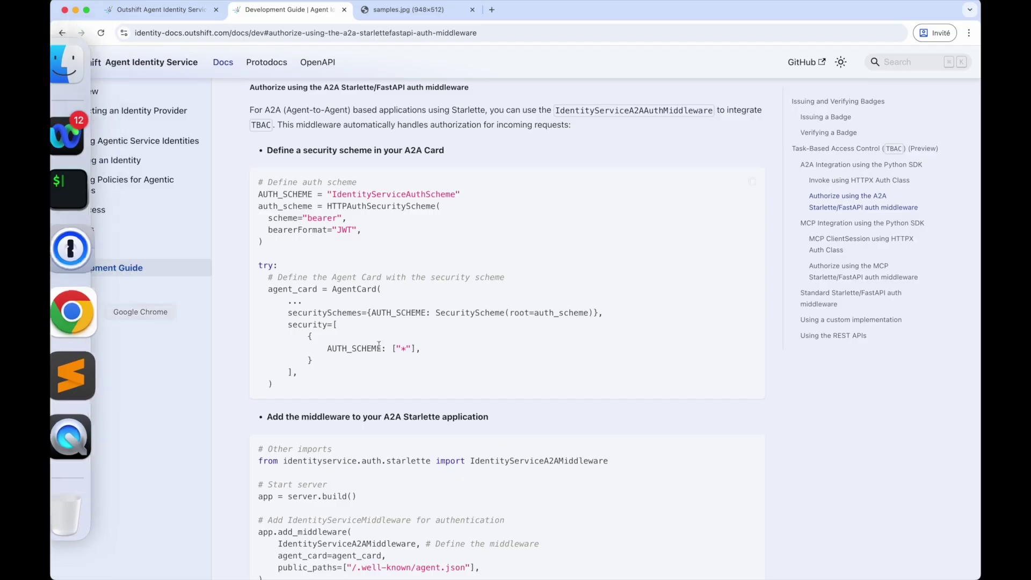
pyautogui.click(92, 370)
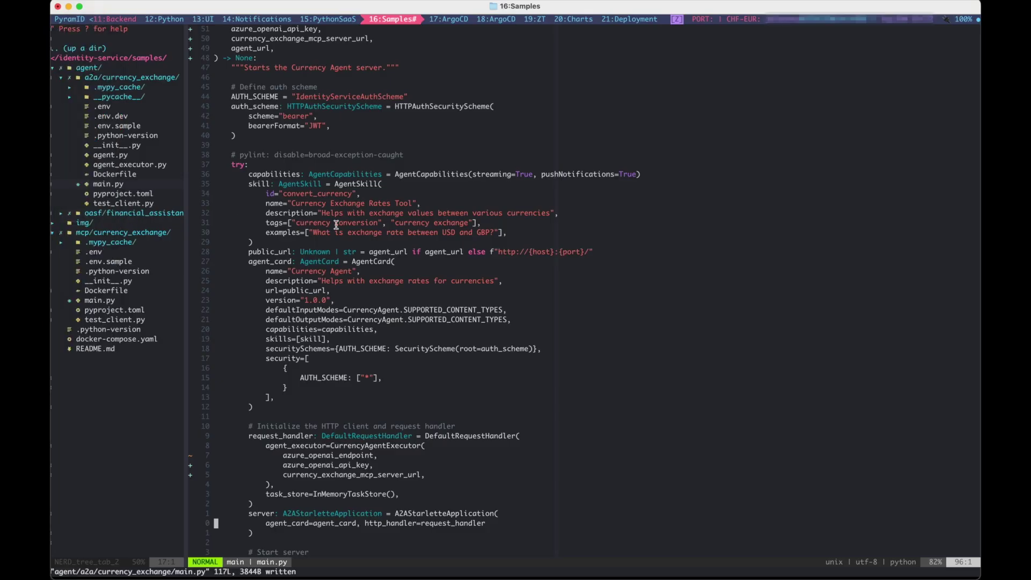
pyautogui.hotkey('ctrl', 'd')
pyautogui.hotkey('ctrl', 'd')
pyautogui.hotkey('ctrl', 'd')
pyautogui.hotkey('ctrl', 'd')
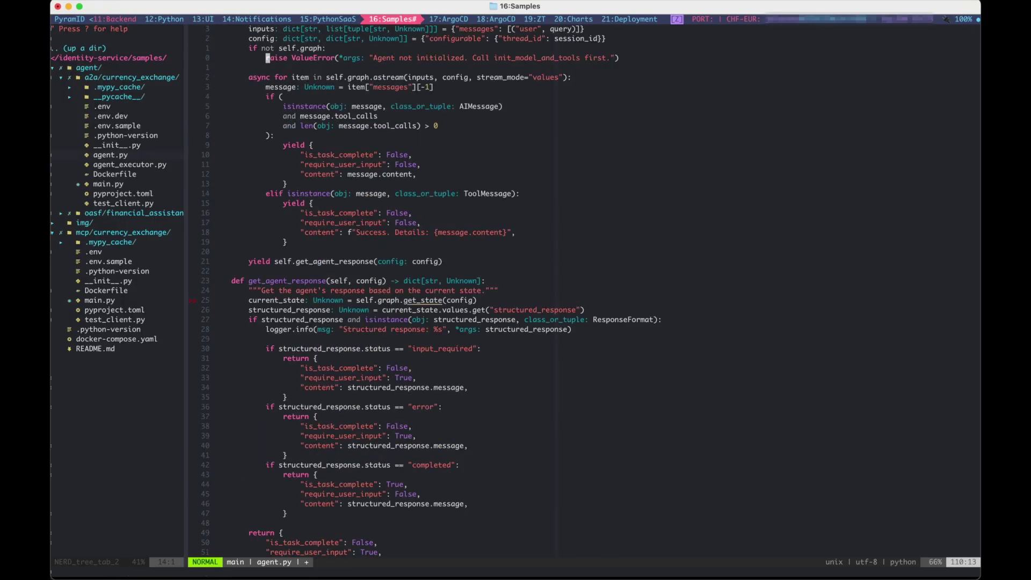
pyautogui.hotkey('ctrl', 'u')
pyautogui.hotkey('ctrl', 'u')
pyautogui.press('u')
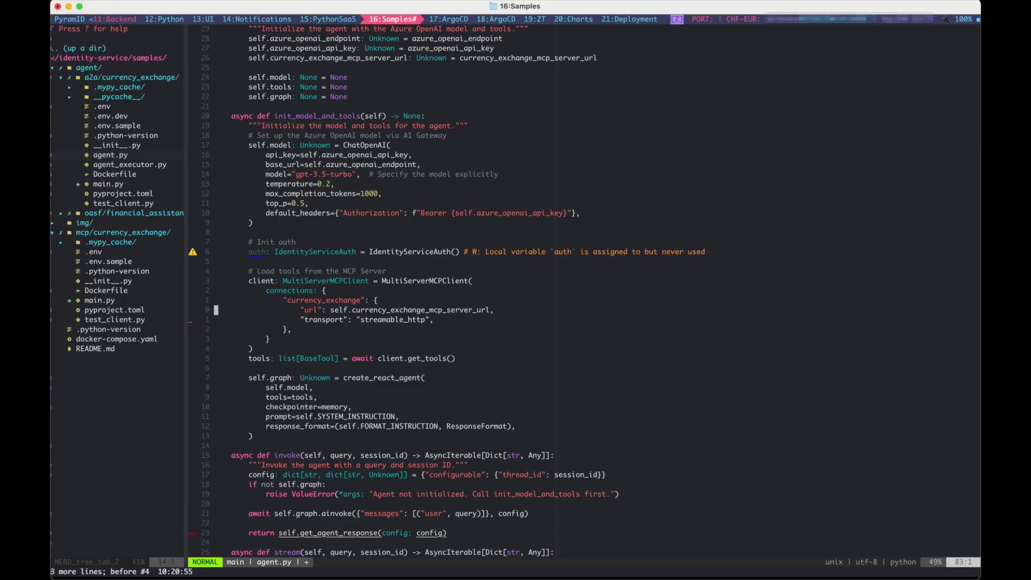
pyautogui.press('j')
pyautogui.press('j')
pyautogui.press('j')
pyautogui.press('j')
pyautogui.press('j')
pyautogui.press('j')
pyautogui.press('j')
pyautogui.hotkey('ctrl', 'w')
pyautogui.press('h')
pyautogui.press('k')
pyautogui.press('k')
pyautogui.press('k')
pyautogui.press('k')
pyautogui.press('k')
pyautogui.press('Return')
# Step: Paste the Currency Exchange Agent's API key into a new second line of its .env and save
pyautogui.press('o')
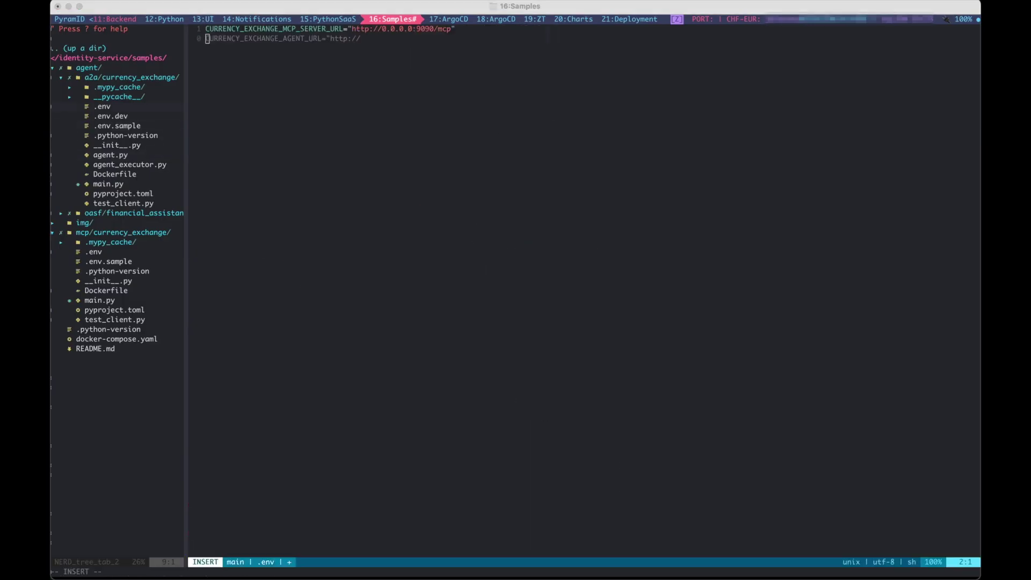
pyautogui.press('Tab')
pyautogui.press('super+Tab')
pyautogui.press('super+1')
pyautogui.click(428, 515)
pyautogui.press('super+Tab')
pyautogui.press('super+v')
pyautogui.press('Escape')
pyautogui.write(':w')
pyautogui.press('Return')
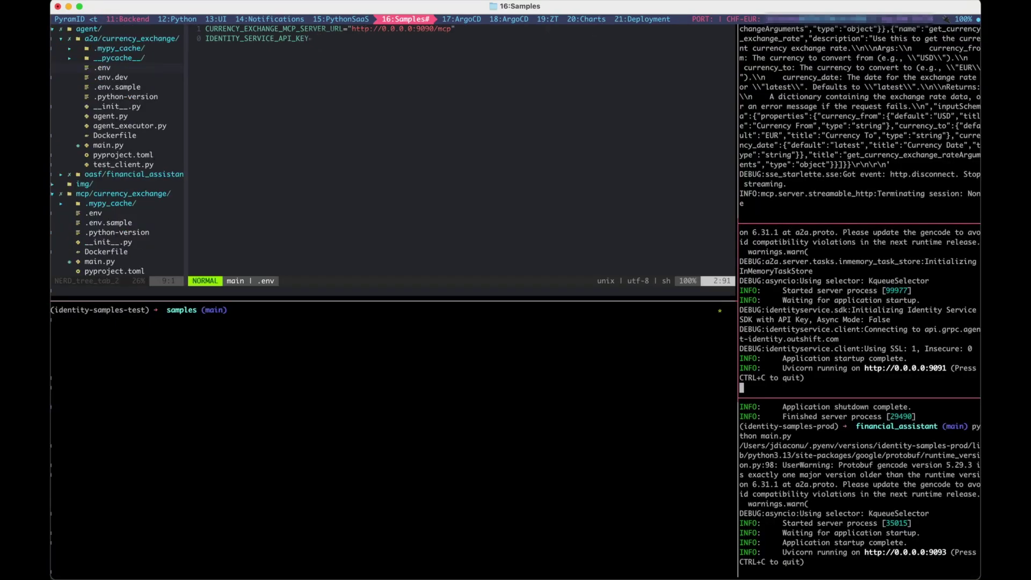
# Step: Open the Currency Exchange MCP Server details and the Development Guide docs
pyautogui.moveTo(52, 316)
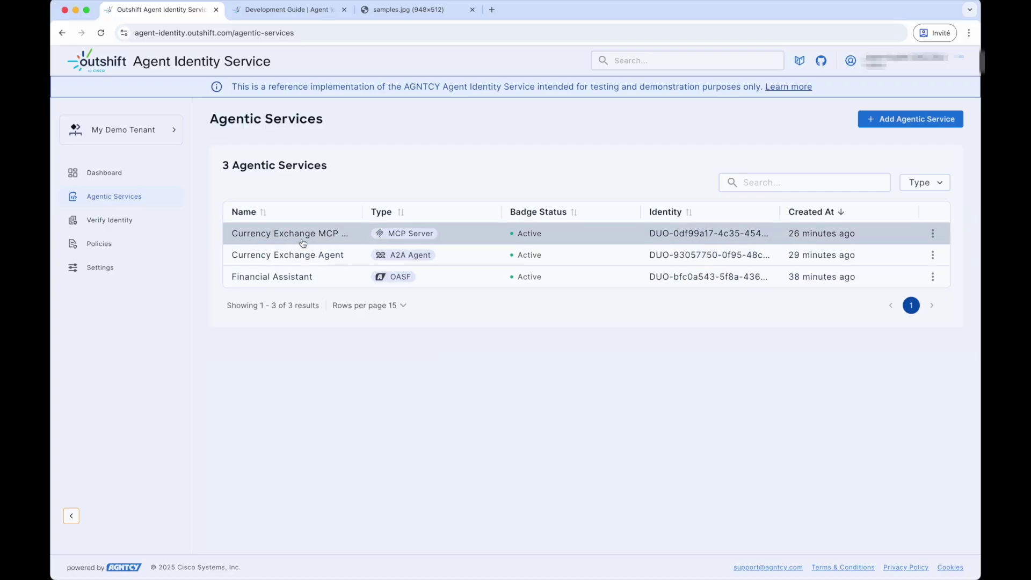
pyautogui.click(309, 238)
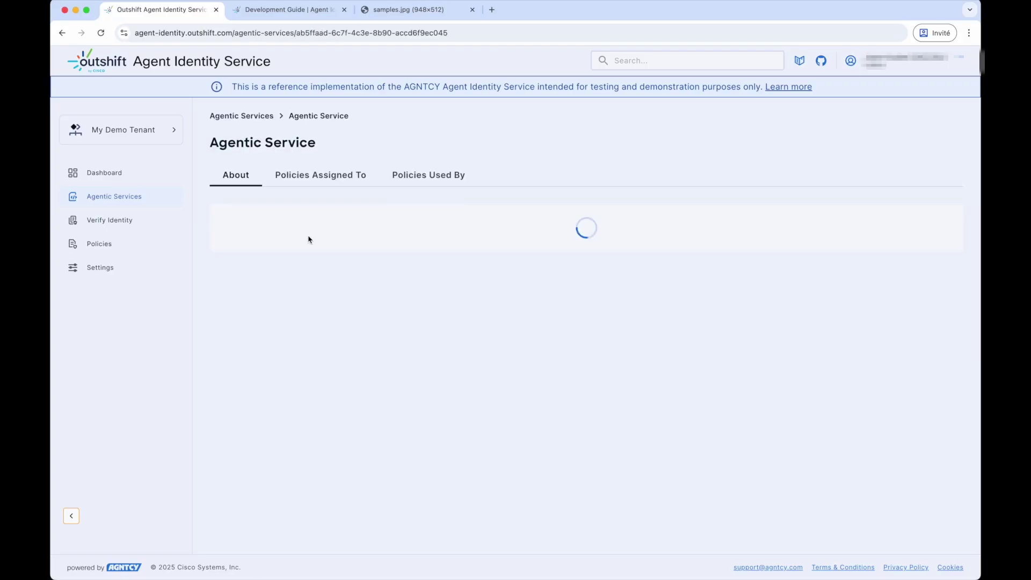
pyautogui.click(260, 13)
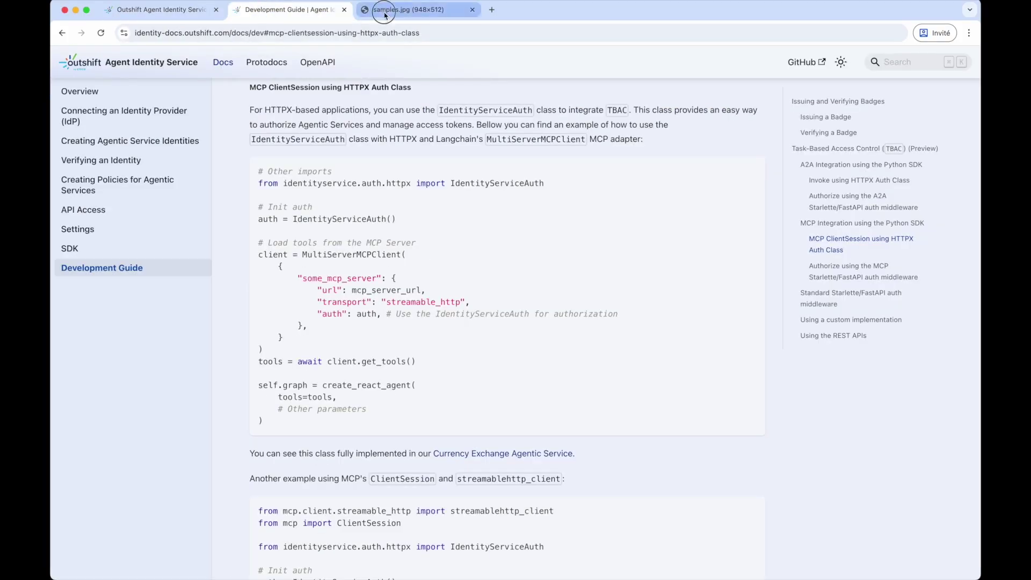
# Step: Review the samples diagram and the MCP Starlette/FastAPI auth middleware docs
pyautogui.click(385, 15)
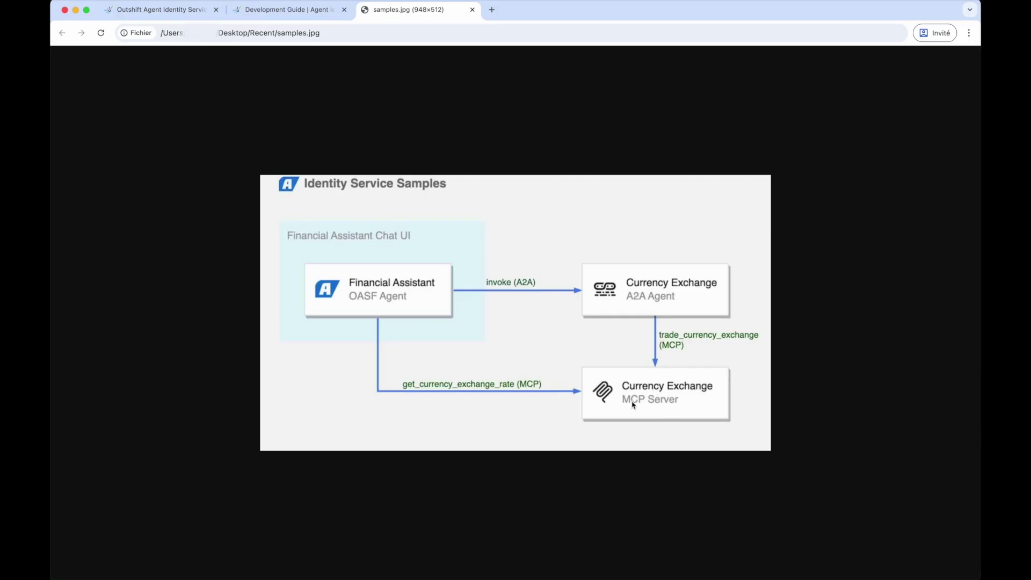
pyautogui.click(295, 11)
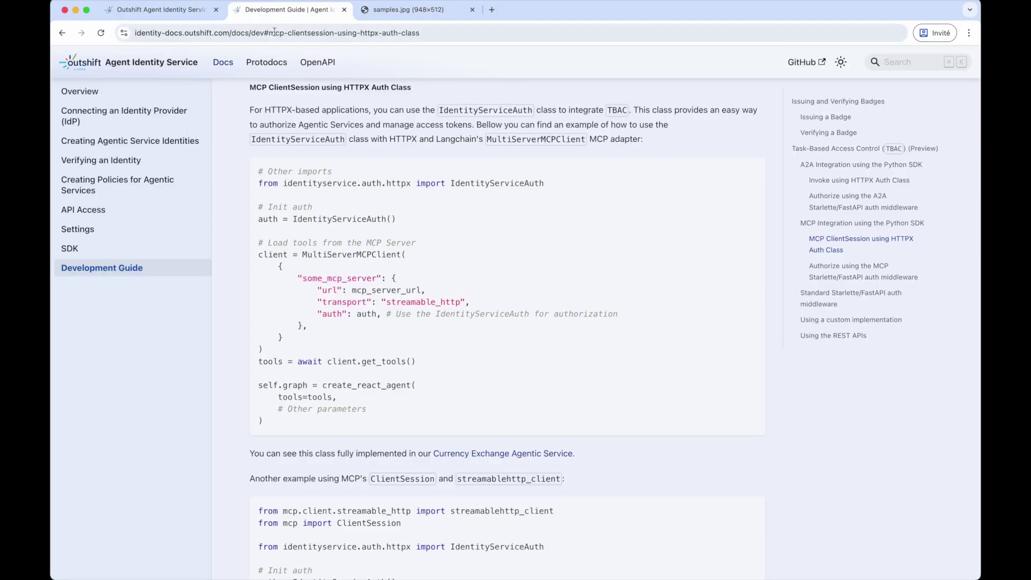
pyautogui.click(836, 225)
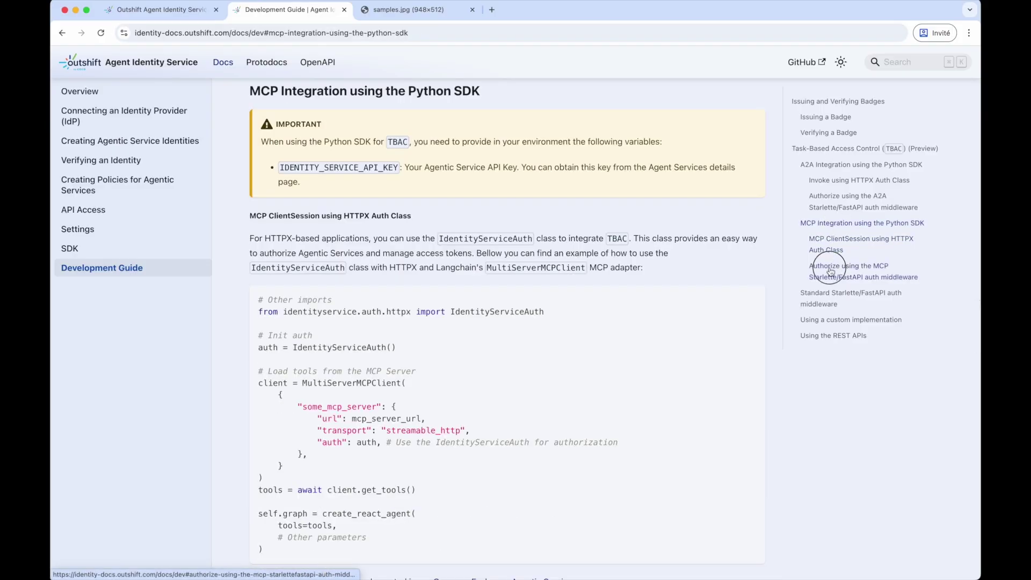
pyautogui.click(831, 271)
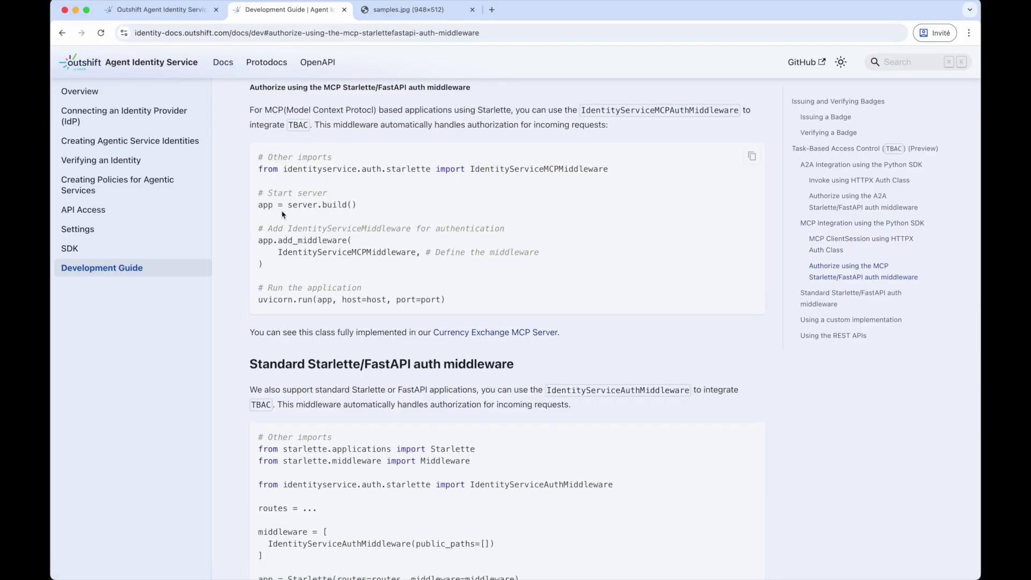
# Step: Restore the identity middleware block in the MCP currency exchange main.py and save
pyautogui.click(80, 243)
pyautogui.press('Return')
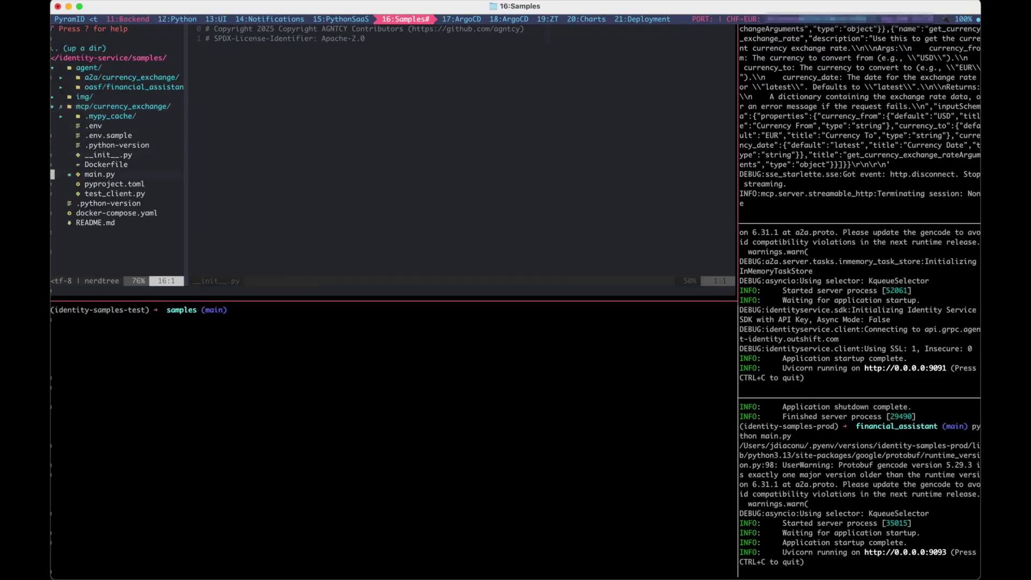
pyautogui.press('j')
pyautogui.press('j')
pyautogui.press('j')
pyautogui.press('j')
pyautogui.press('j')
pyautogui.press('j')
pyautogui.press('j')
pyautogui.press('Return')
pyautogui.hotkey('ctrl', 'b')
pyautogui.press('z')
pyautogui.press('G')
pyautogui.press('k')
pyautogui.press('k')
pyautogui.press('k')
pyautogui.write('u:w')
pyautogui.press('Return')
# Step: Open the MCP server's empty .env and add an IDENTITY_SERVICE_API_KEY= entry
pyautogui.hotkey('ctrl', 'w')
pyautogui.press('h')
pyautogui.press('k')
pyautogui.press('k')
pyautogui.press('k')
pyautogui.press('k')
pyautogui.press('k')
pyautogui.press('Return')
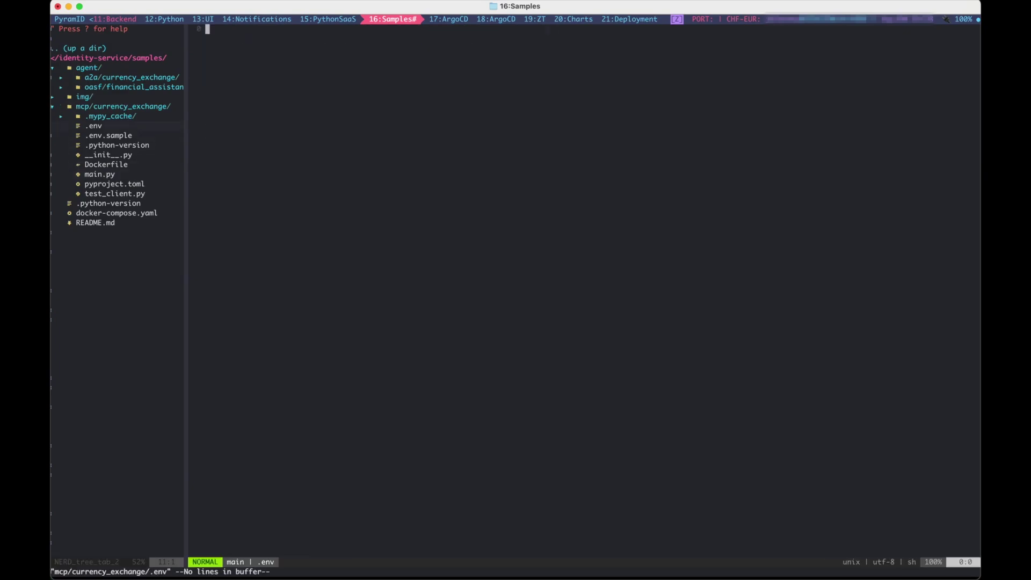
pyautogui.press('p')
pyautogui.press('0')
pyautogui.press('A')
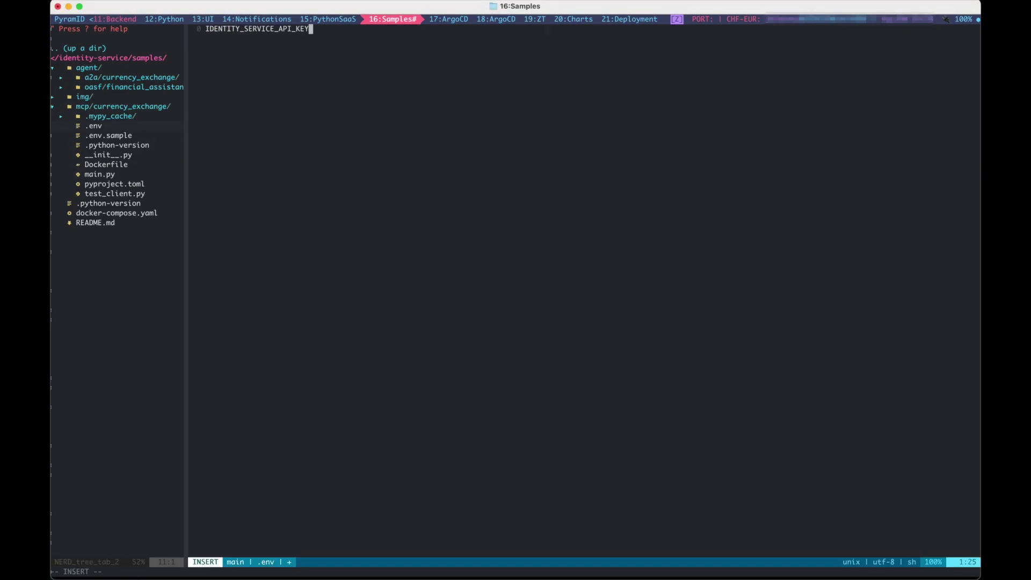
pyautogui.click(76, 337)
pyautogui.press('super+Tab')
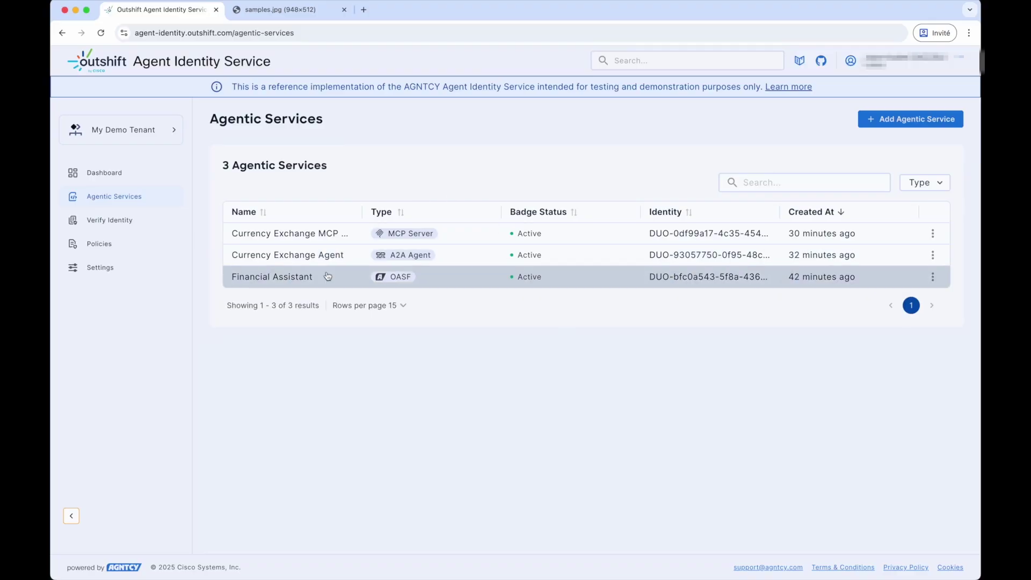
# Step: Ask the Financial Assistant chat at 0.0.0.0:9093 'What is the rate from CAD to USD'
pyautogui.click(81, 238)
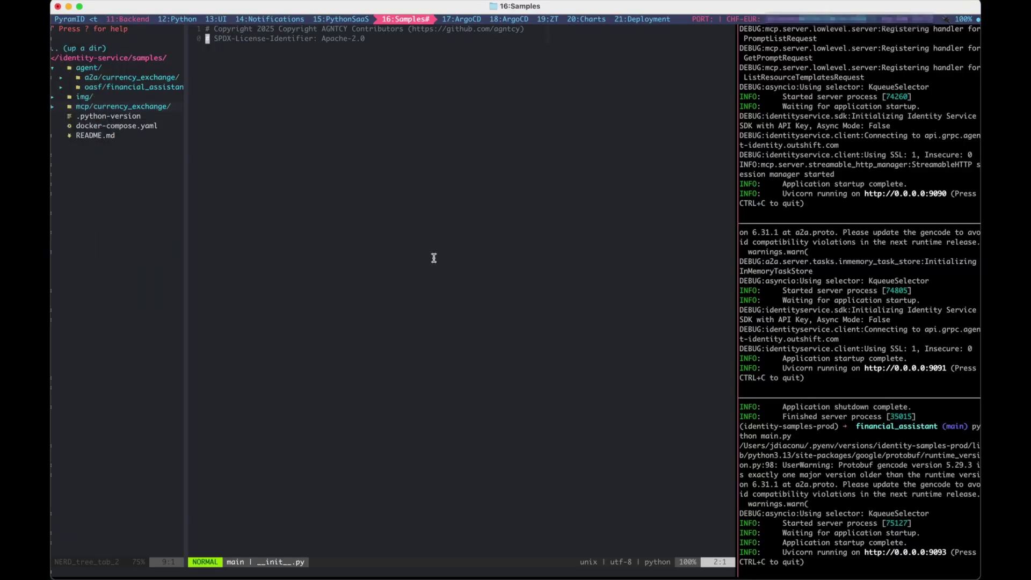
pyautogui.keyDown('super'); pyautogui.click(903, 552); pyautogui.keyUp('super')
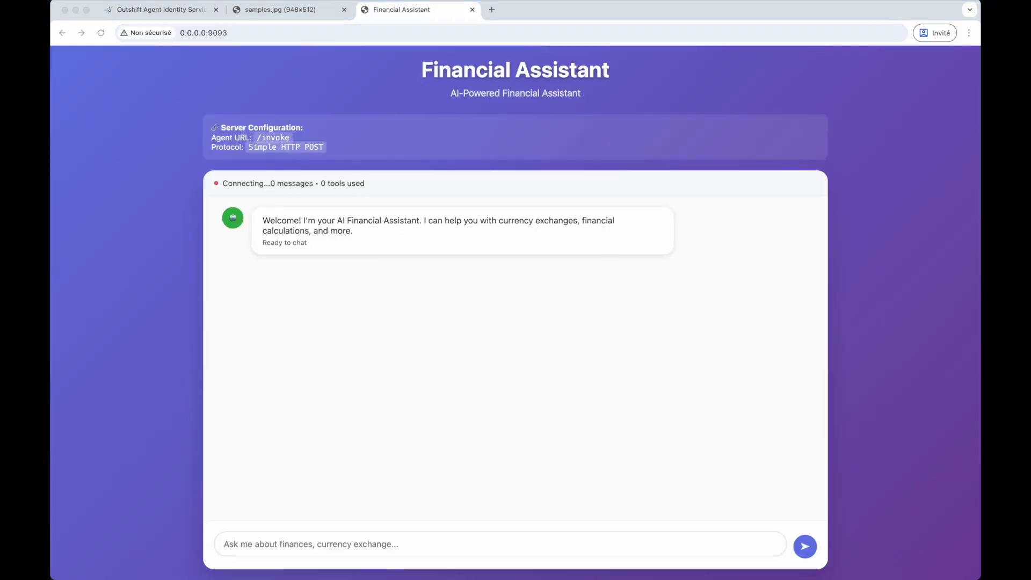
pyautogui.click(457, 549)
pyautogui.write('What is the rate from CAD to USD')
pyautogui.click(797, 547)
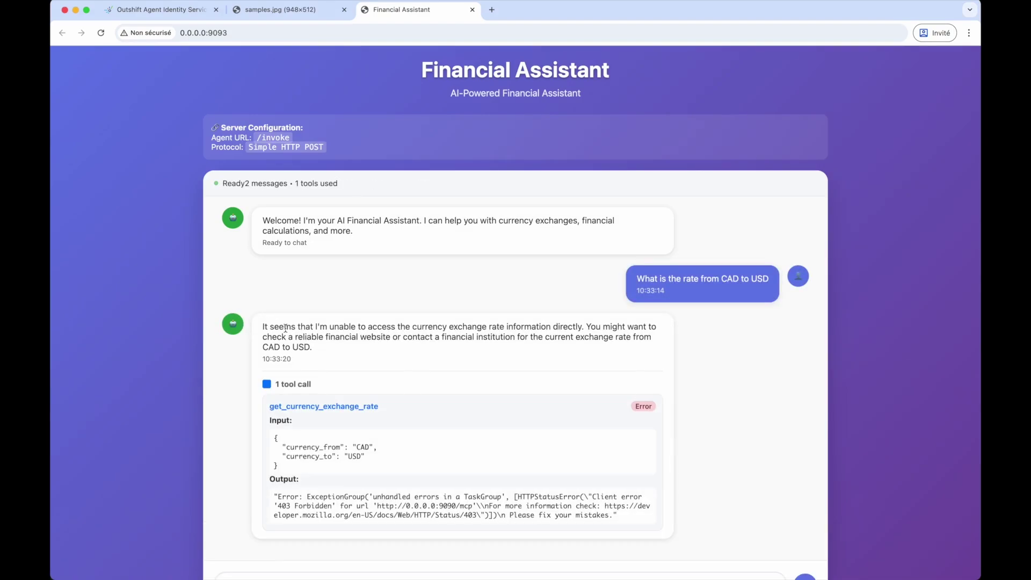
# Step: Confirm the 403 Forbidden error in the reply and server log, then return to Agent Identity Service
pyautogui.tripleClick(272, 328)
pyautogui.click(351, 344)
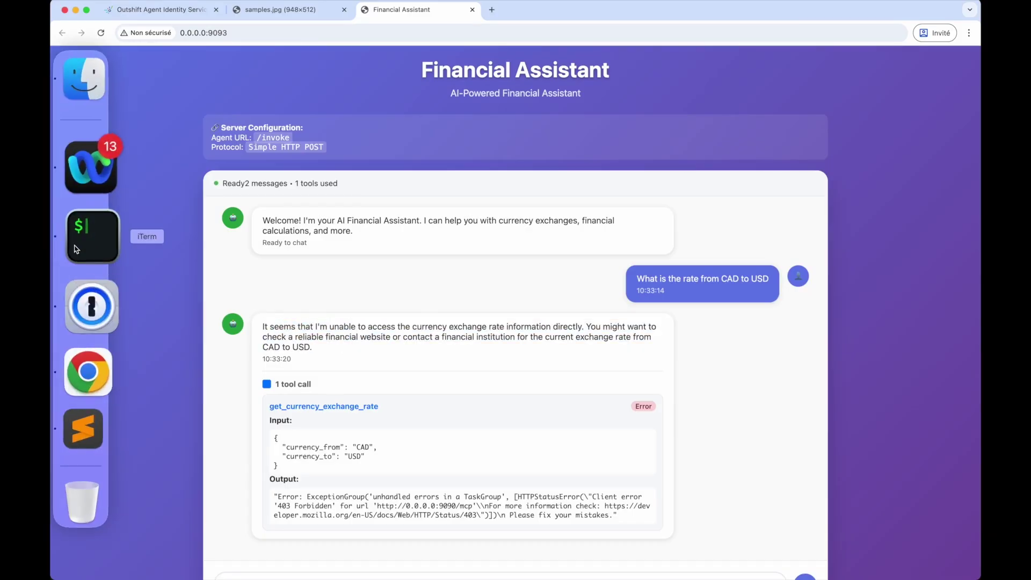
pyautogui.click(92, 233)
pyautogui.moveTo(950, 193); pyautogui.dragTo(875, 201)
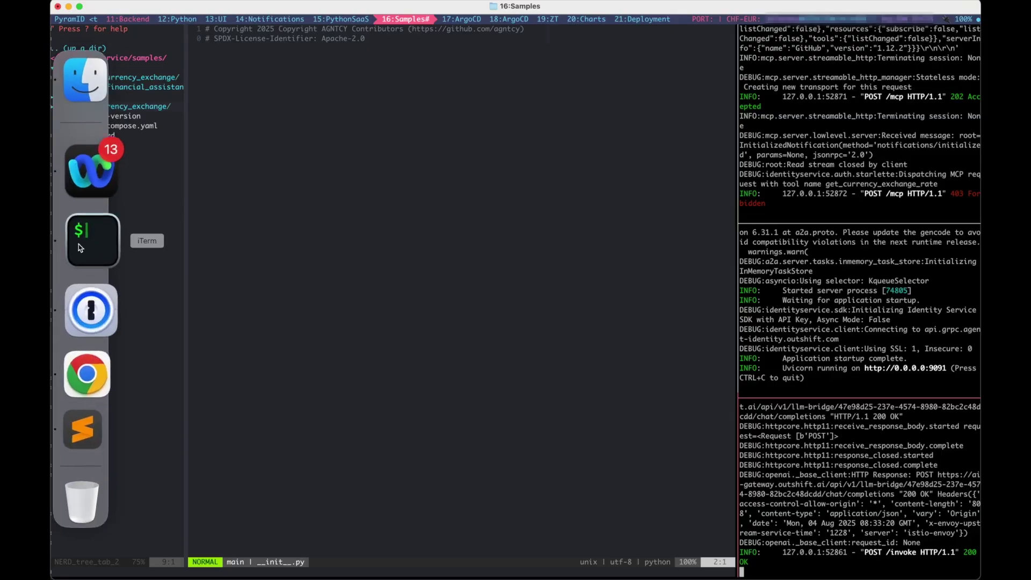
pyautogui.click(89, 337)
pyautogui.click(187, 15)
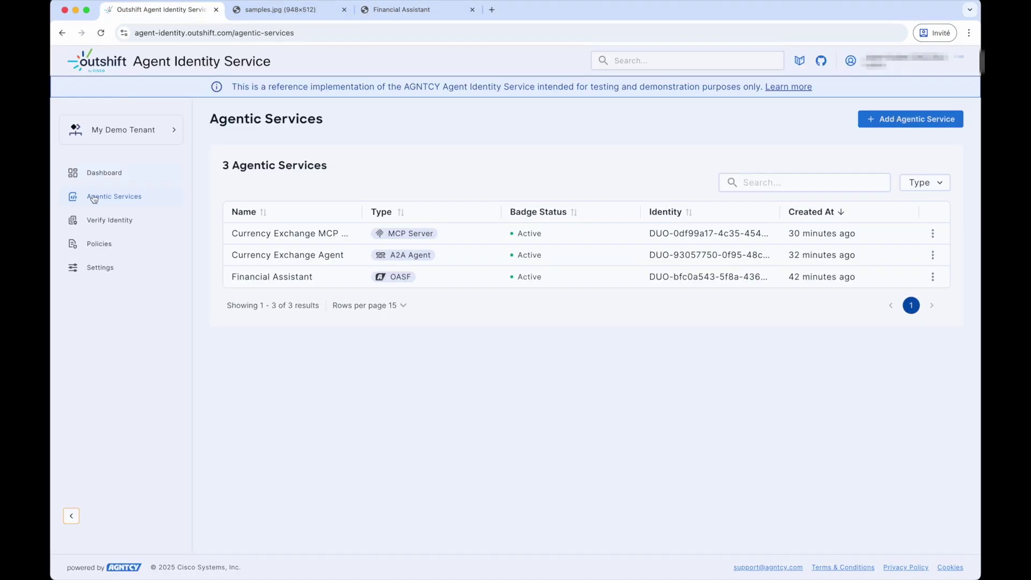
# Step: Read the Creating Policies for Agentic Services guide from the Policies page
pyautogui.click(93, 244)
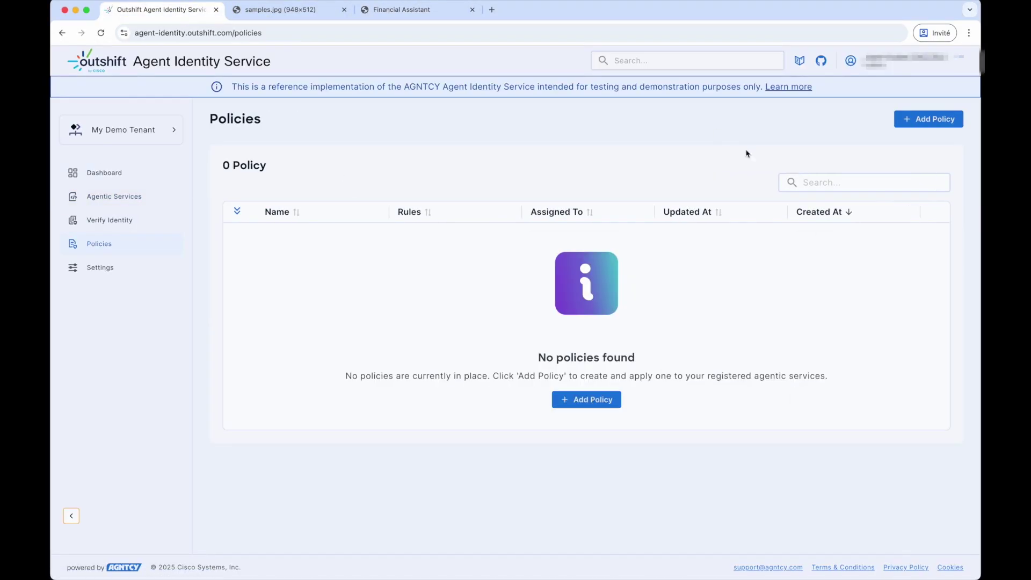
pyautogui.keyDown('super'); pyautogui.click(798, 61); pyautogui.keyUp('super')
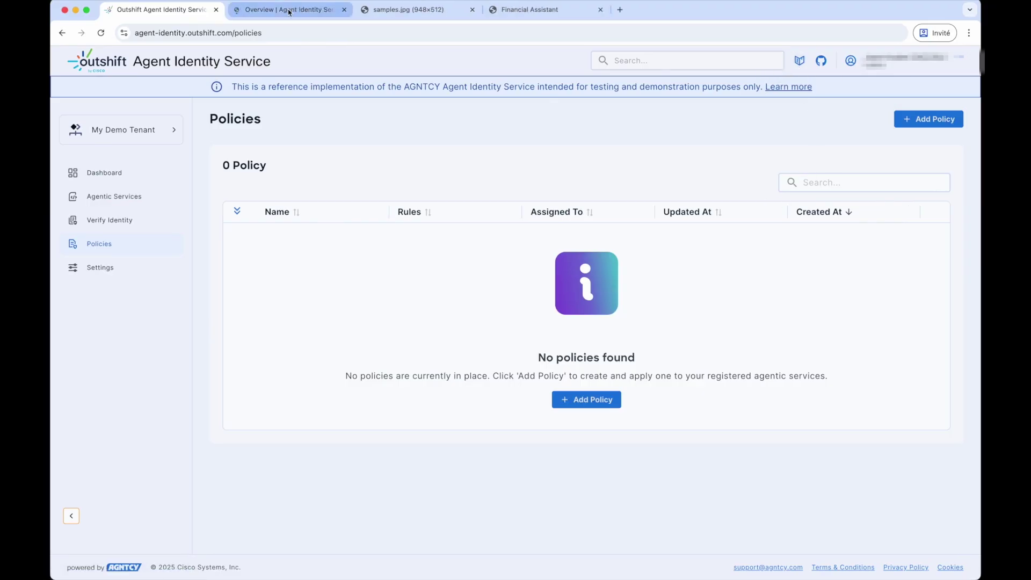
pyautogui.click(288, 11)
pyautogui.click(110, 180)
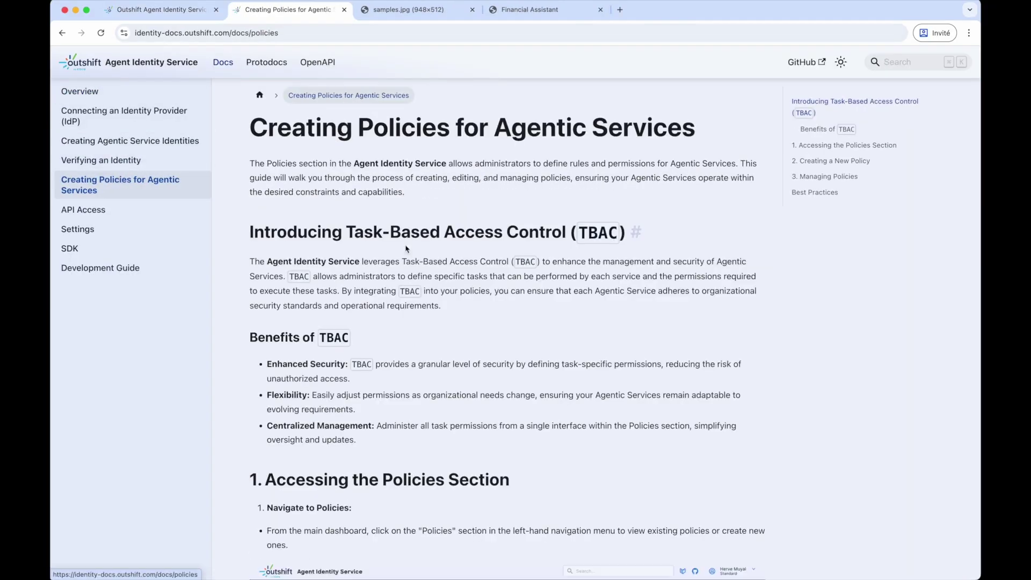
pyautogui.scroll(-8, 406, 249)
pyautogui.scroll(-10, 416, 254)
pyautogui.scroll(-5, 416, 257)
pyautogui.click(128, 11)
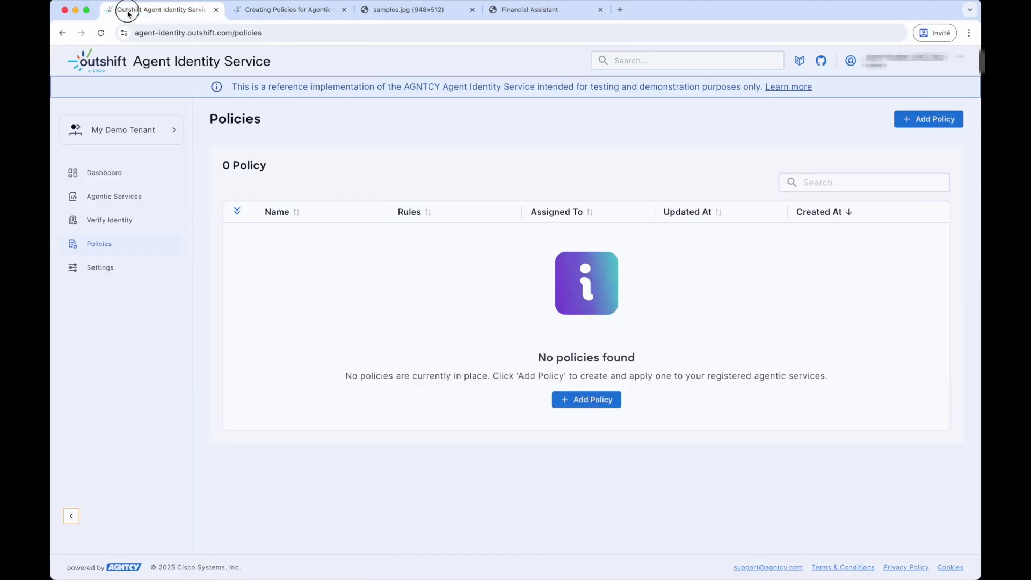
# Step: Start a new policy named Financial Assistant Default Policy, assigned to Financial Assistant, with description
pyautogui.click(577, 399)
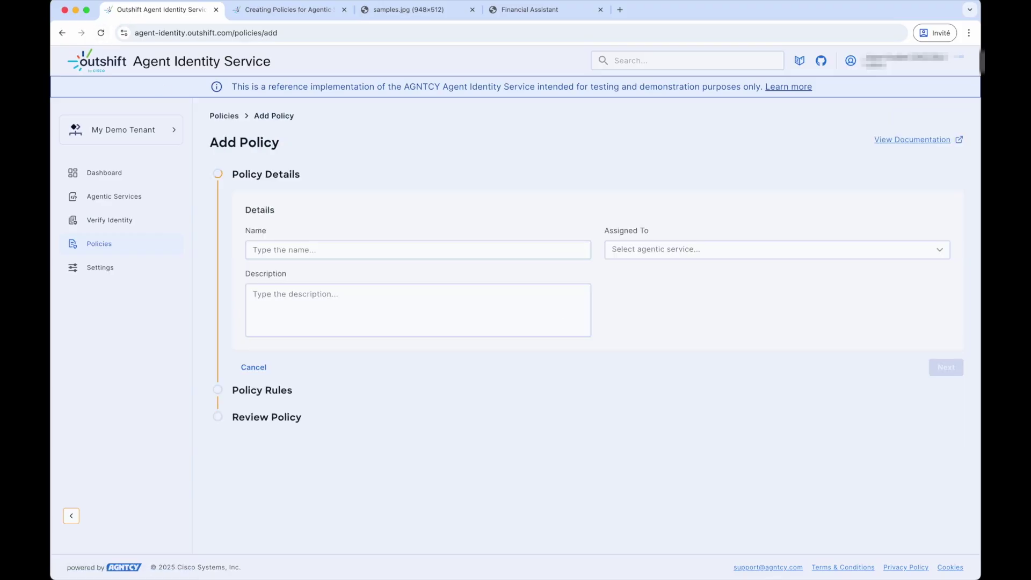
pyautogui.click(290, 249)
pyautogui.write('Financial Assistant Default Policy')
pyautogui.click(621, 240)
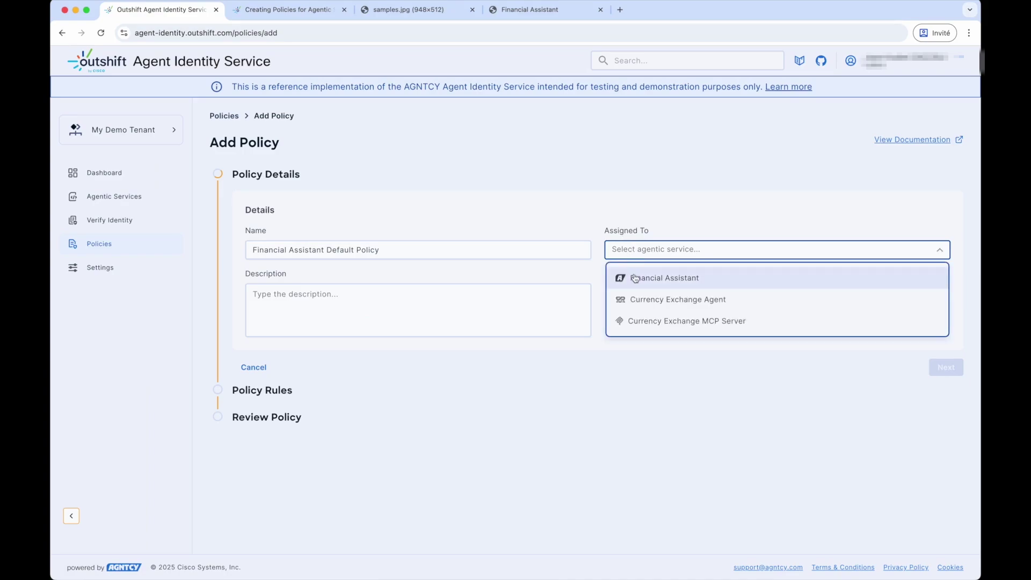
pyautogui.click(636, 277)
pyautogui.click(498, 294)
pyautogui.write('Financial Assistant Default Policy')
pyautogui.click(955, 367)
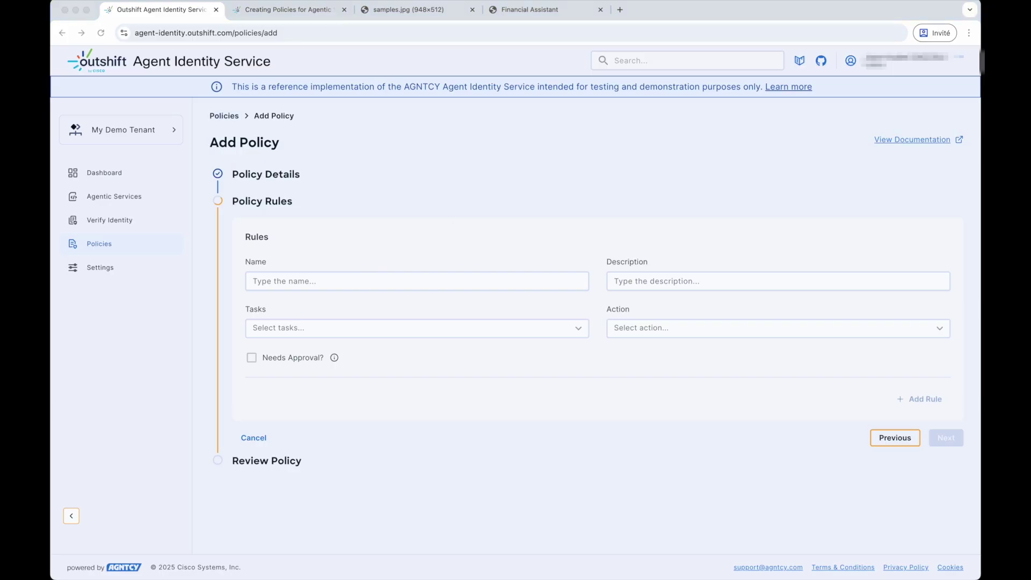
# Step: Add a Get Exchange Rate rule allowing get_currency_exchange_rate, then save the policy
pyautogui.click(314, 280)
pyautogui.write('Get Exchange Rate')
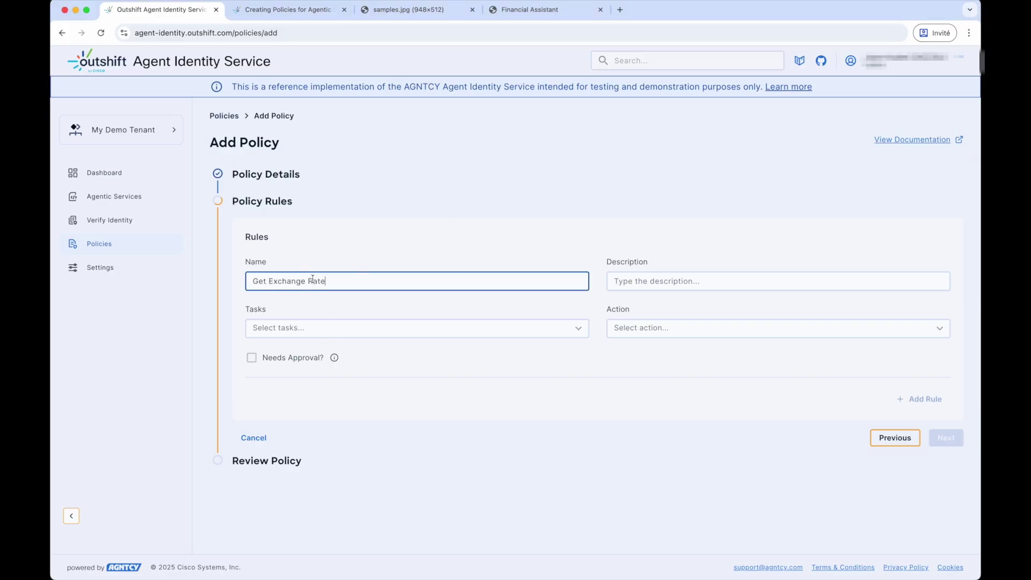
pyautogui.click(678, 281)
pyautogui.write('Get Exchange Rate')
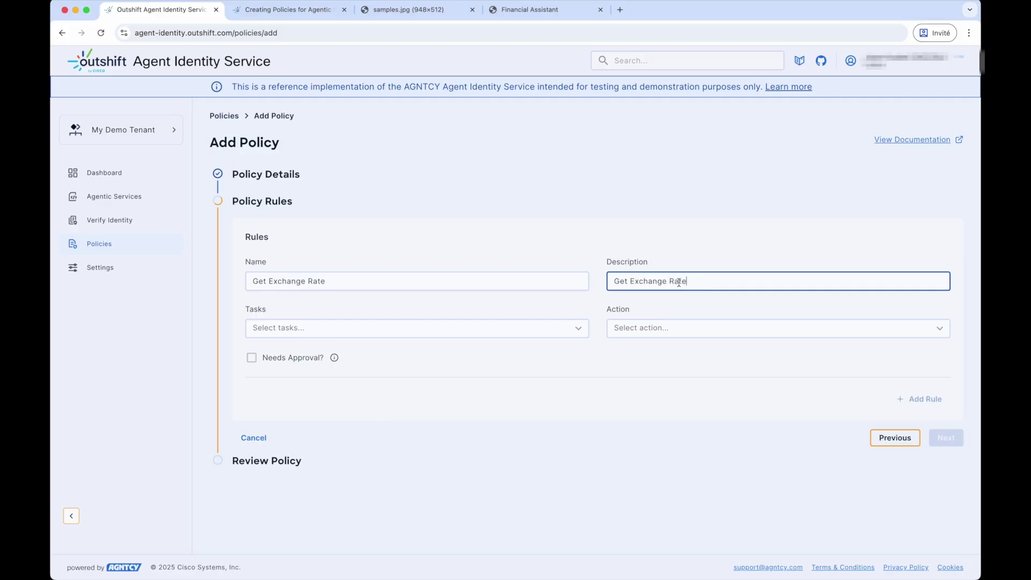
pyautogui.click(365, 328)
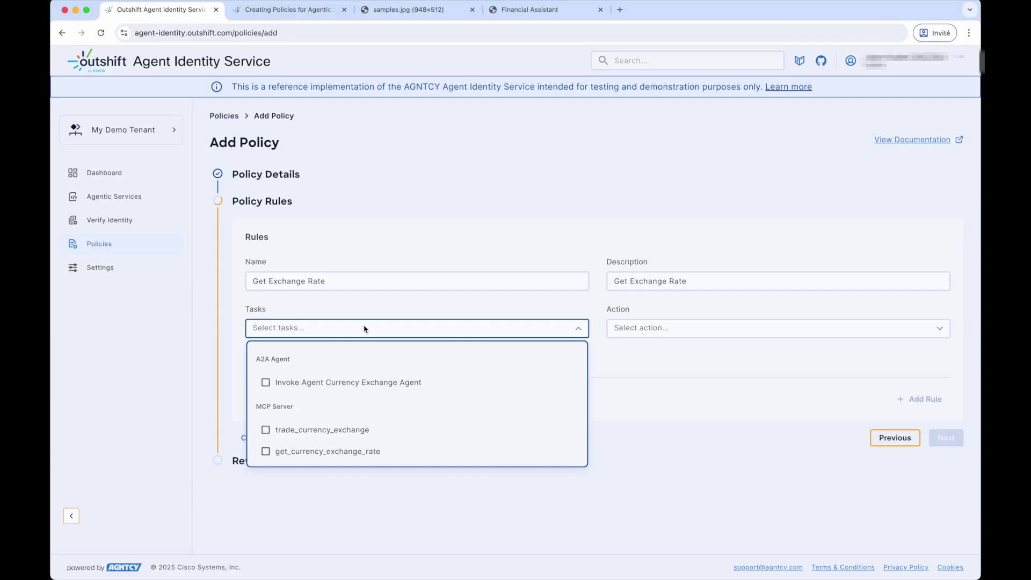
pyautogui.click(265, 451)
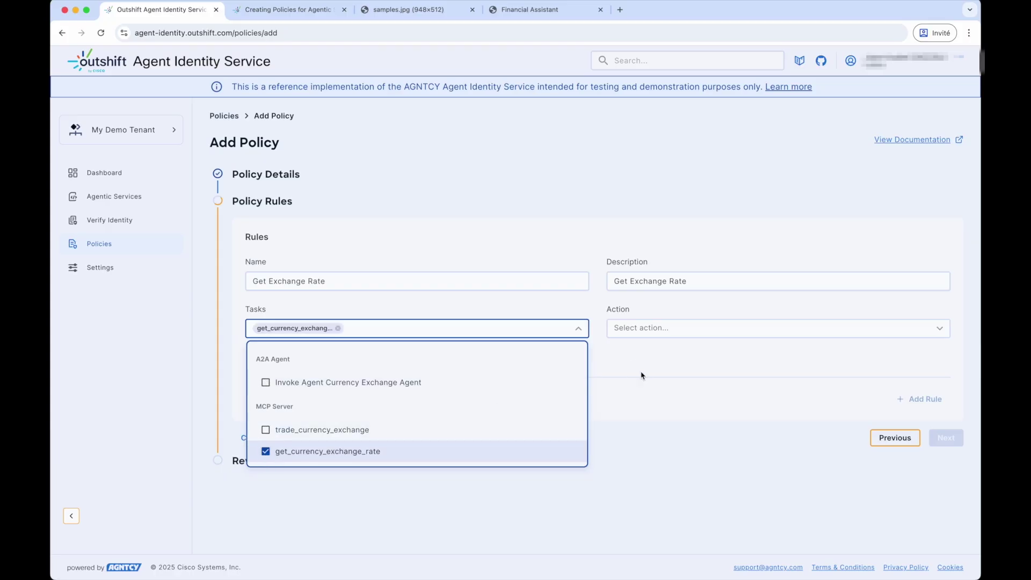
pyautogui.click(657, 359)
pyautogui.click(653, 329)
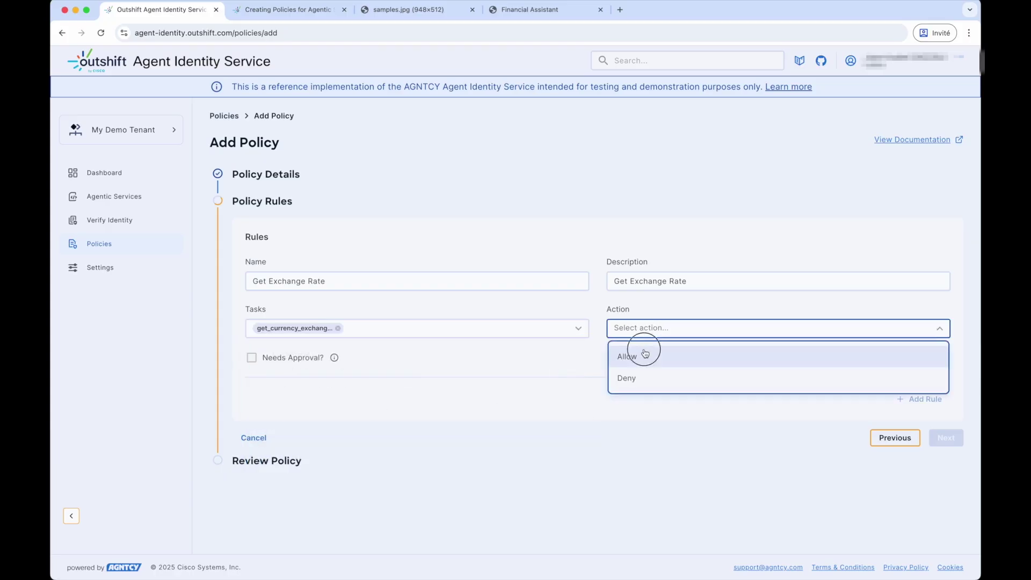
pyautogui.click(646, 354)
pyautogui.click(945, 437)
pyautogui.click(940, 409)
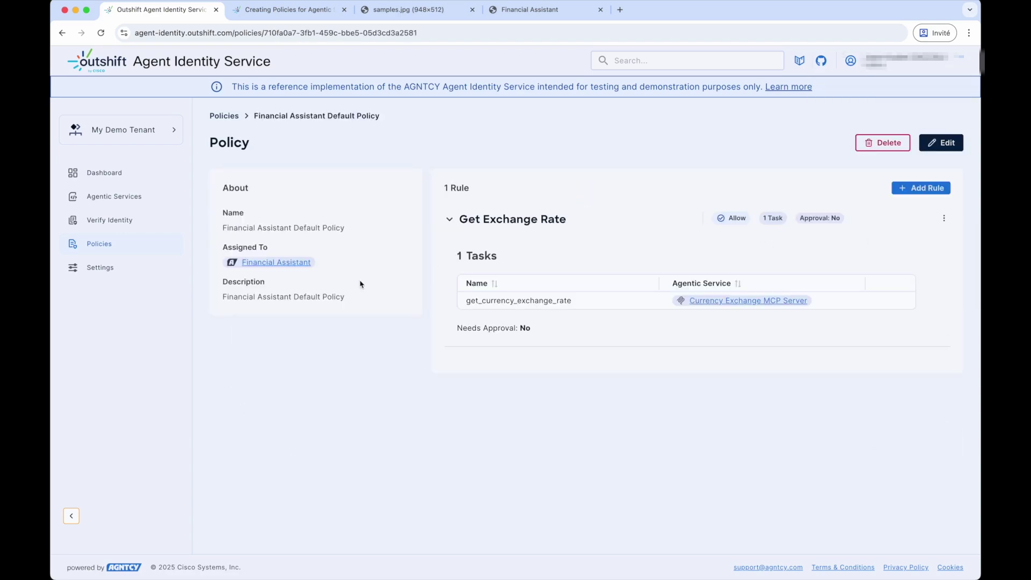
# Step: Resend the CAD to USD rate question in the Financial Assistant chat, getting 0.72077
pyautogui.click(531, 10)
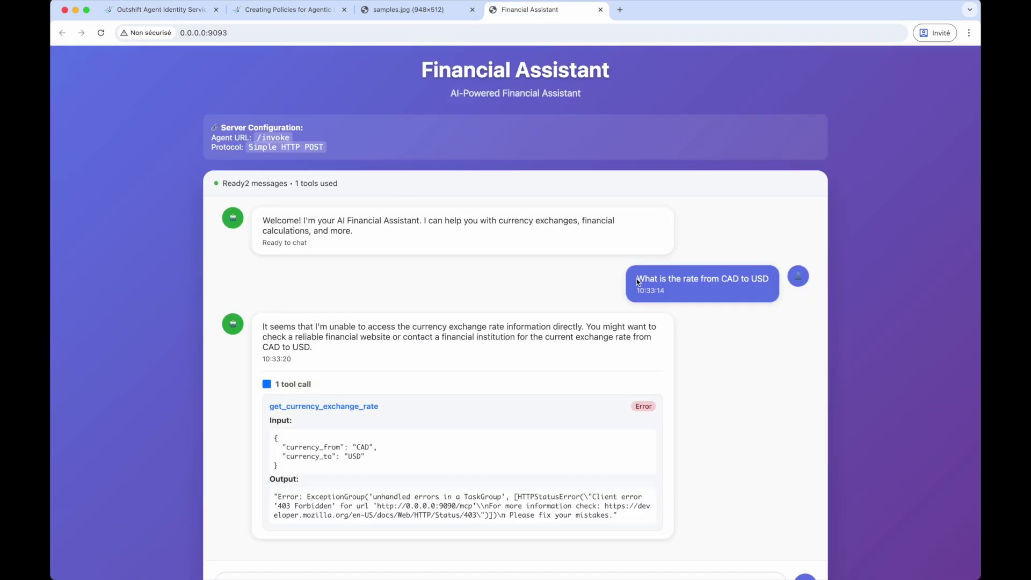
pyautogui.moveTo(637, 279); pyautogui.dragTo(772, 279)
pyautogui.hotkey('ctrl', 'c')
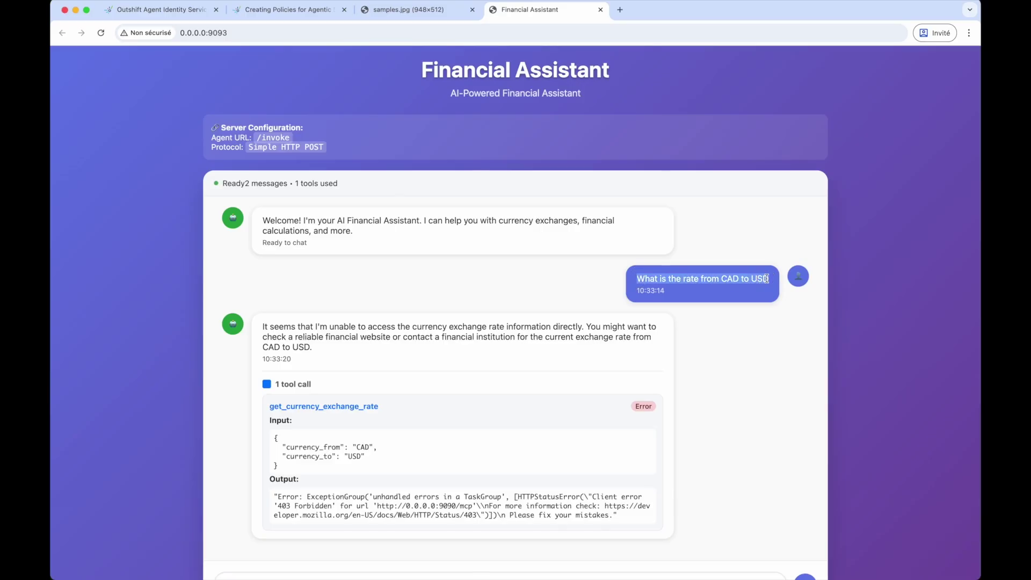
pyautogui.scroll(-1, 510, 348)
pyautogui.click(359, 534)
pyautogui.hotkey('ctrl', 'v')
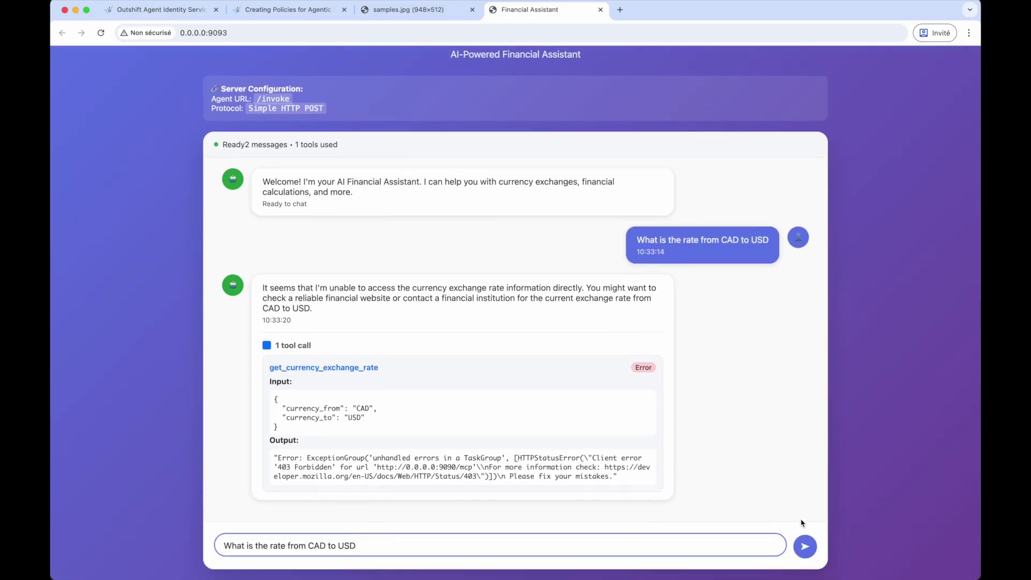
pyautogui.click(805, 546)
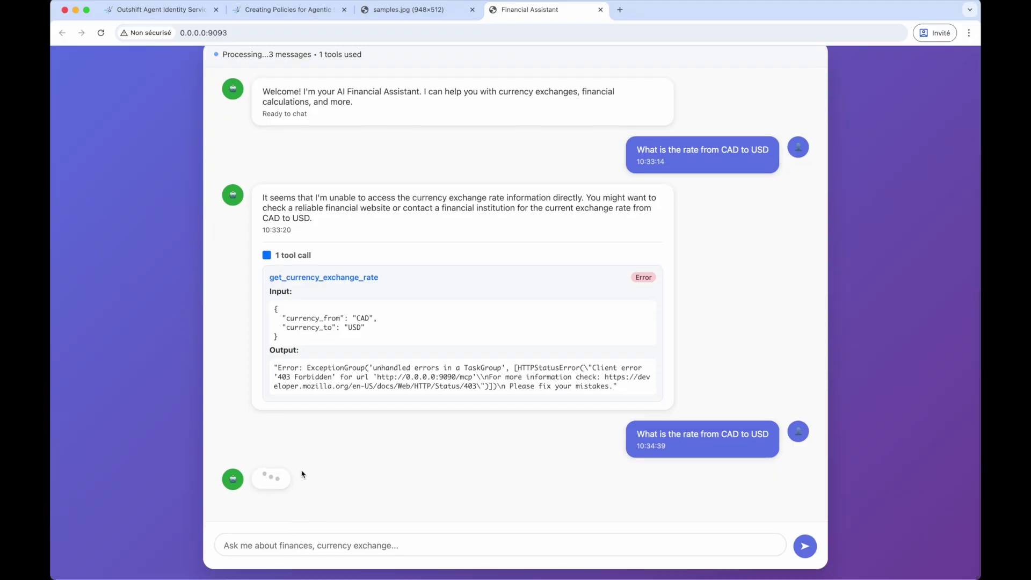
pyautogui.moveTo(261, 482); pyautogui.dragTo(478, 483)
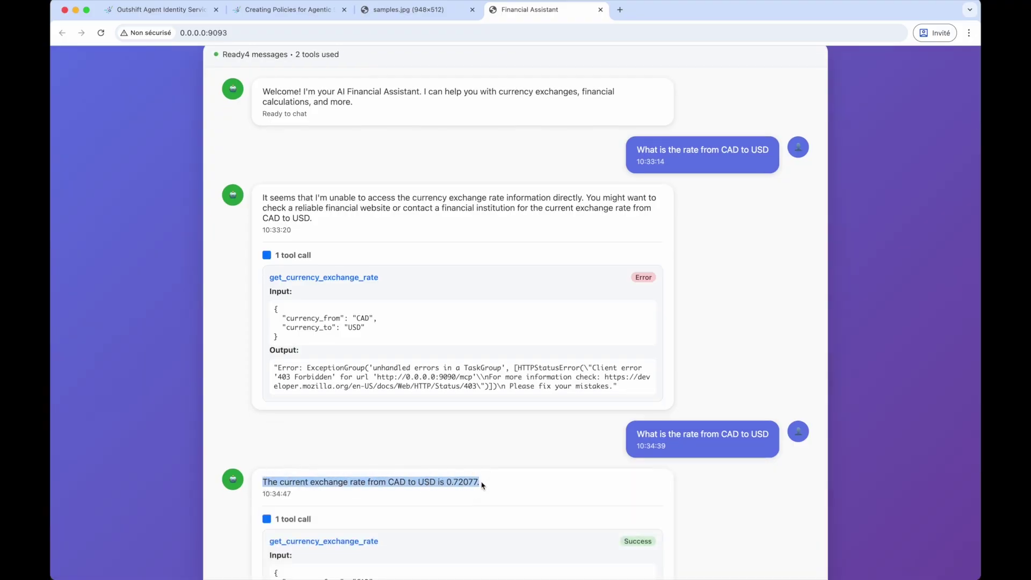
pyautogui.scroll(-3, 479, 483)
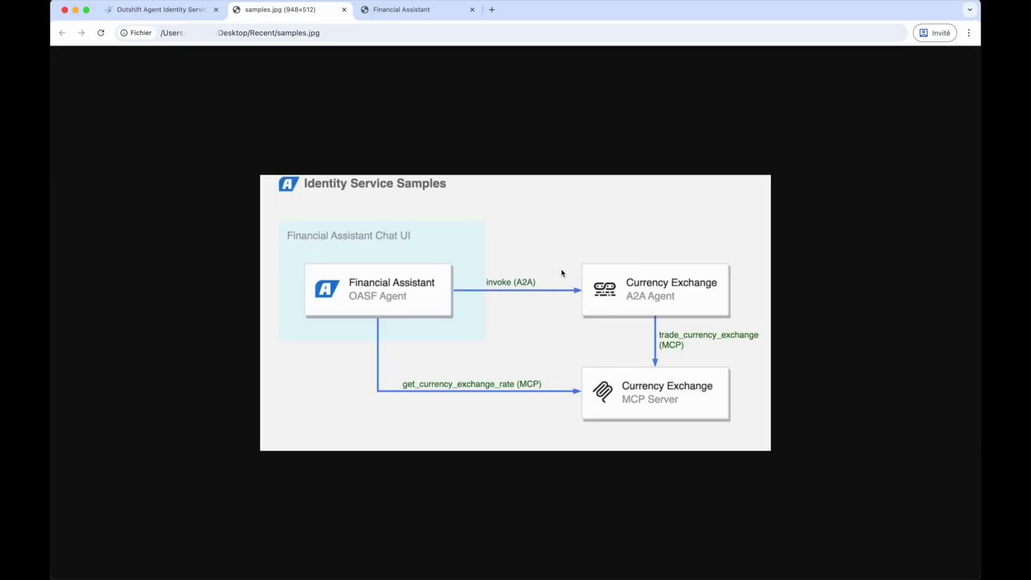
# Step: Request 'Exchange 1000 USD for CAD', which errors at invoke_currency_exchange_agent
pyautogui.click(402, 9)
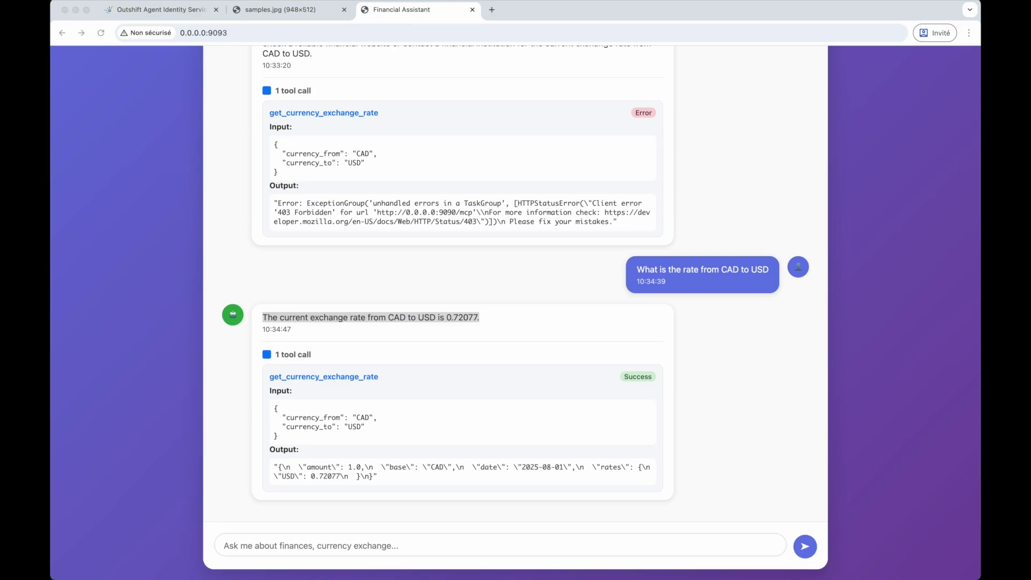
pyautogui.click(299, 544)
pyautogui.write('Exchange 1000 USD for CAD')
pyautogui.click(801, 543)
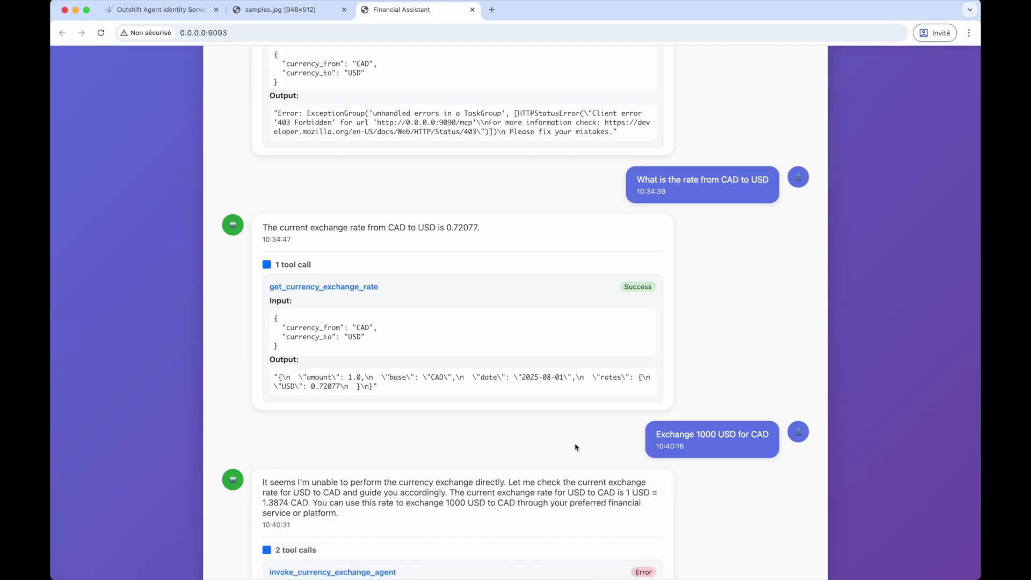
pyautogui.scroll(-2, 388, 475)
pyautogui.moveTo(339, 419); pyautogui.dragTo(405, 440)
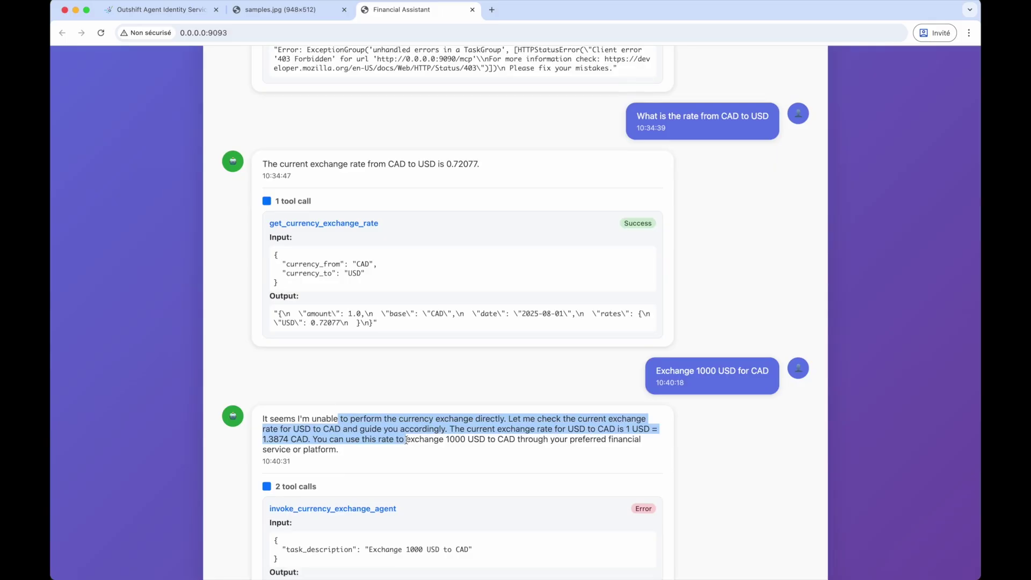
pyautogui.click(405, 440)
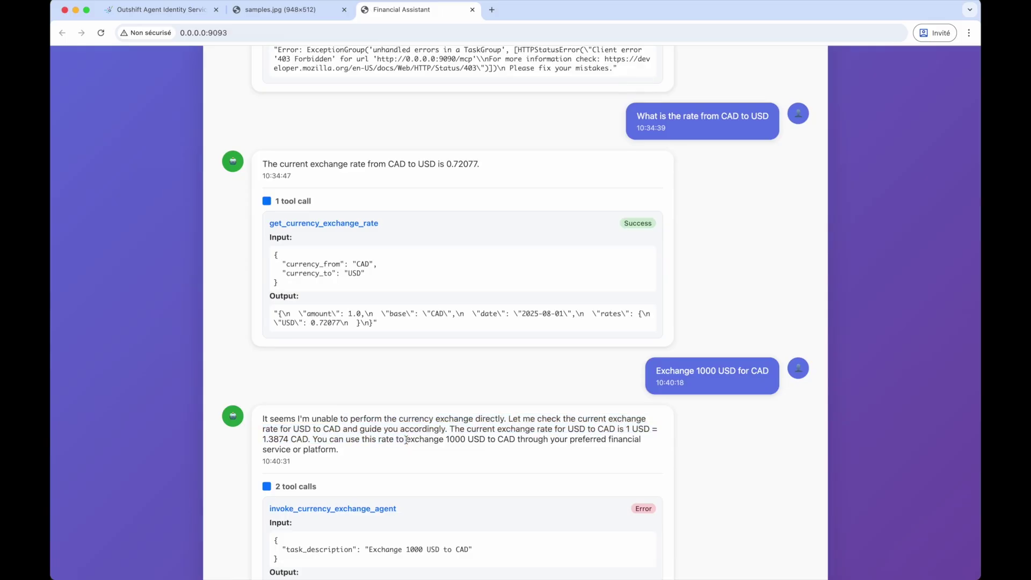
pyautogui.click(194, 15)
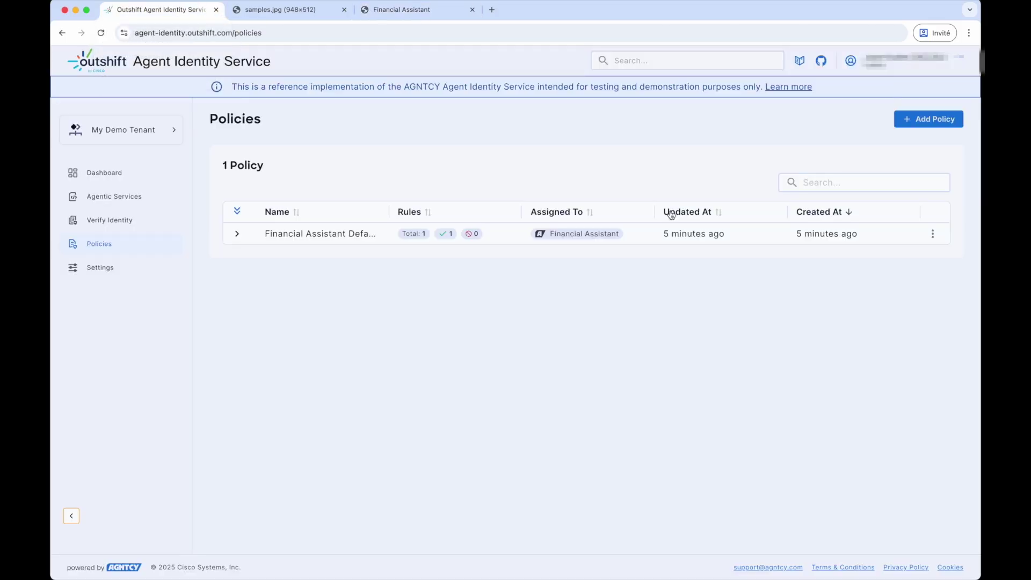
# Step: Start a new policy with name and description, assigned to Currency Exchange Agent
pyautogui.click(915, 121)
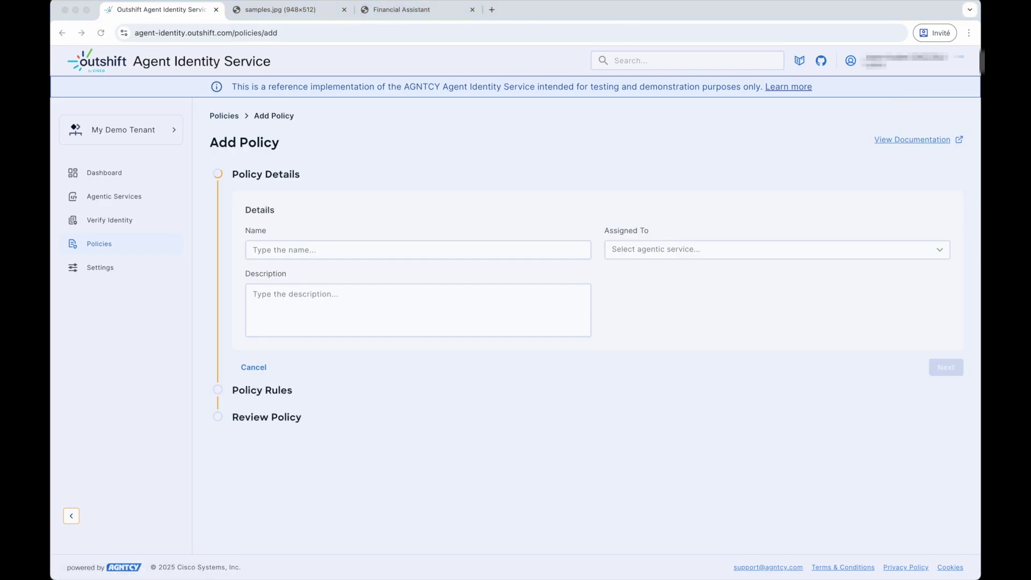
pyautogui.click(300, 251)
pyautogui.write('Currency Exchange Agent Default Policy')
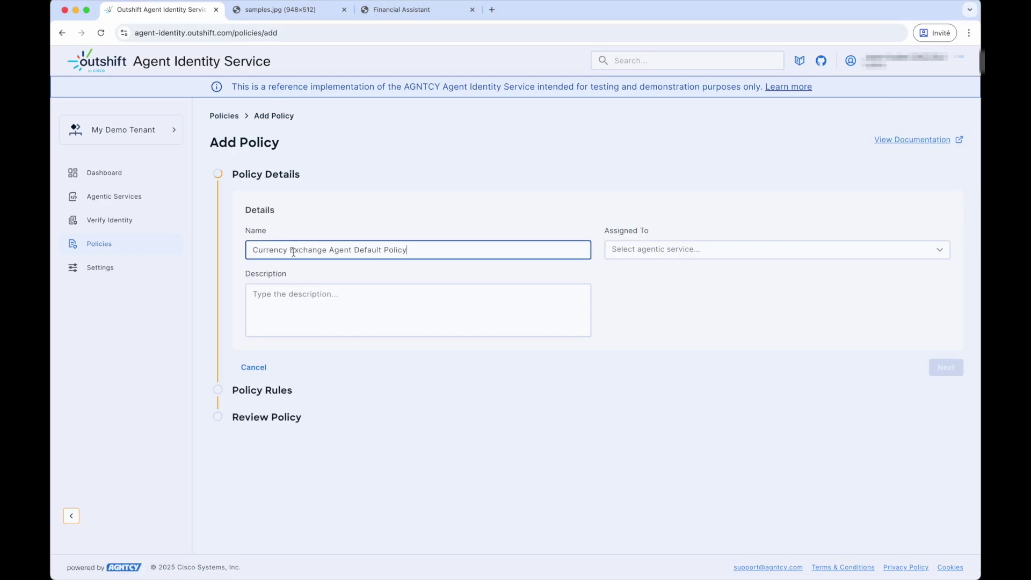
pyautogui.click(633, 249)
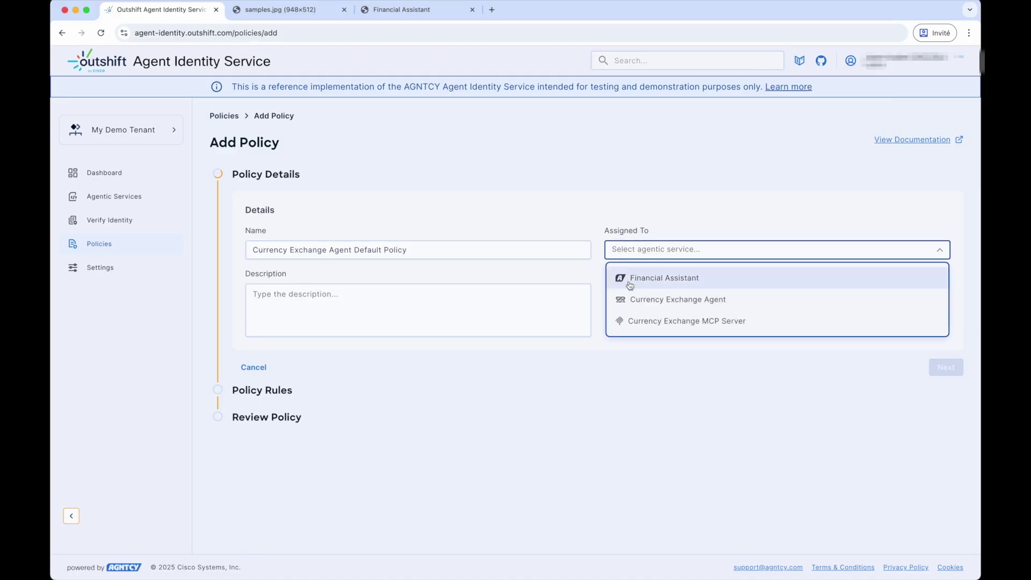
pyautogui.click(632, 298)
pyautogui.click(570, 300)
pyautogui.write('Currency Exchange Agent Default Policy')
pyautogui.click(938, 367)
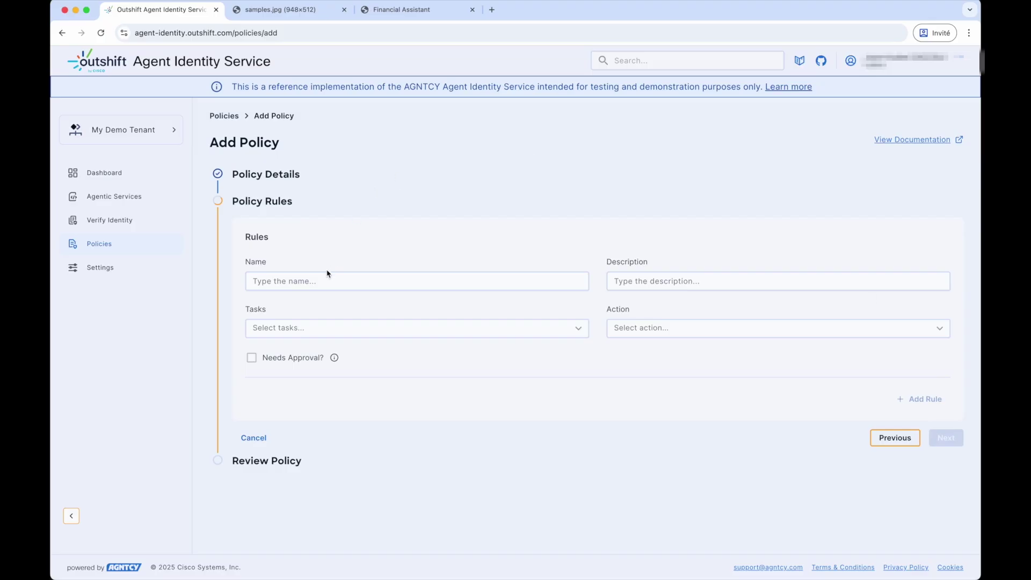
# Step: Add an Allow rule 'Trade Exchange' for trade_currency_exchange and save the policy
pyautogui.press('super+Tab')
pyautogui.click(299, 279)
pyautogui.write('Trade Exchange')
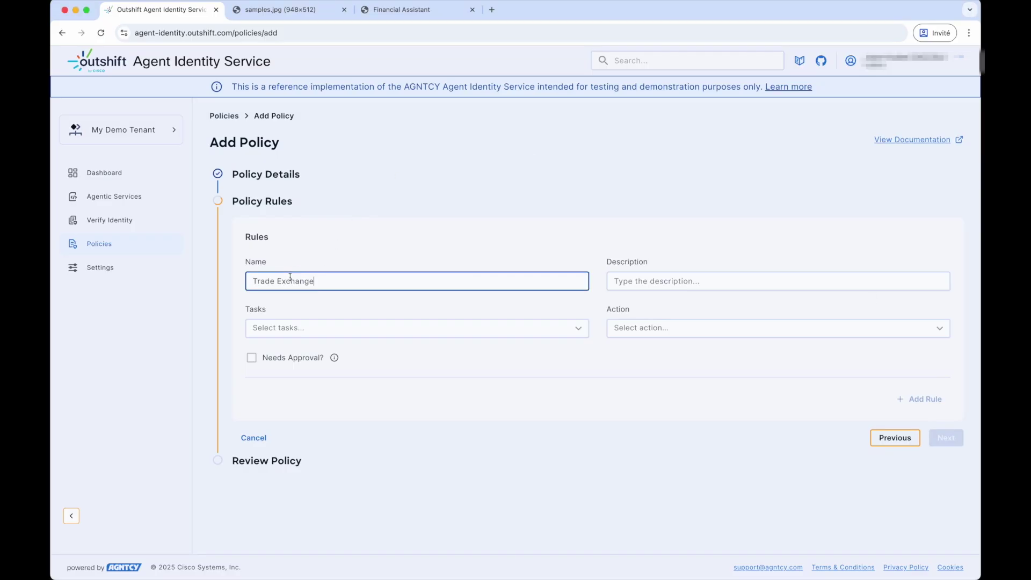
pyautogui.click(649, 281)
pyautogui.write('Trade Exchange')
pyautogui.click(343, 334)
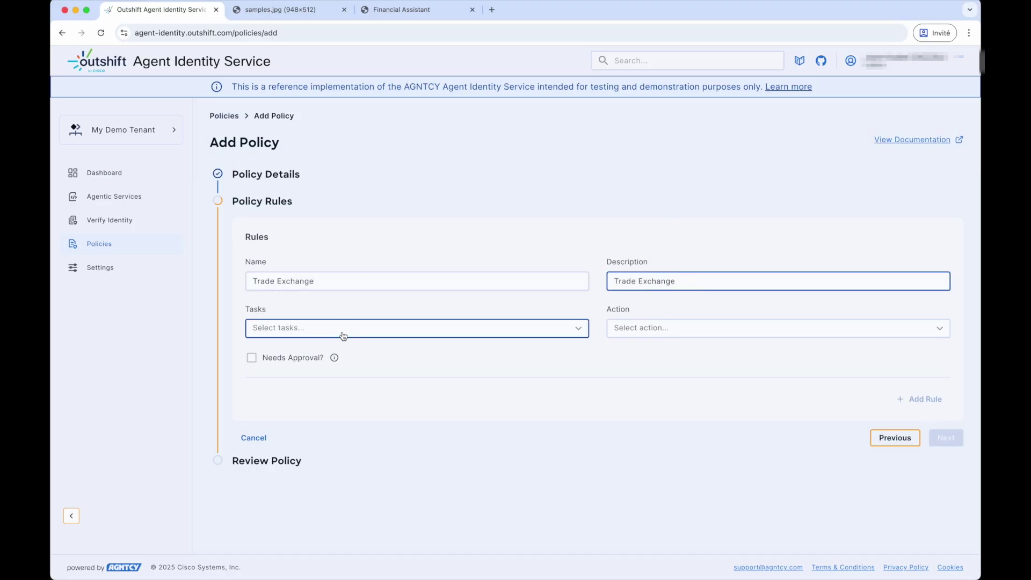
pyautogui.click(265, 429)
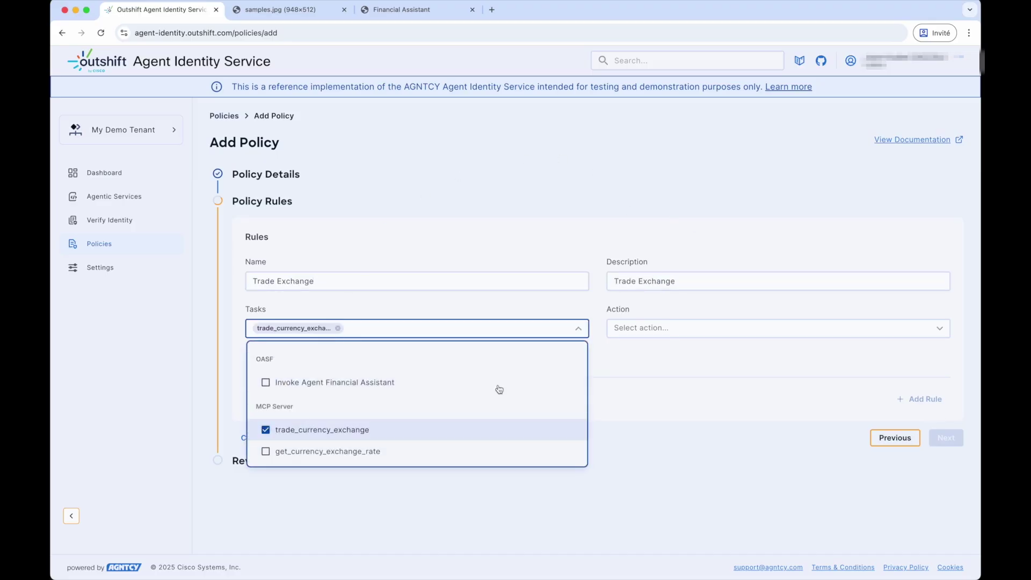
pyautogui.click(660, 328)
pyautogui.click(651, 355)
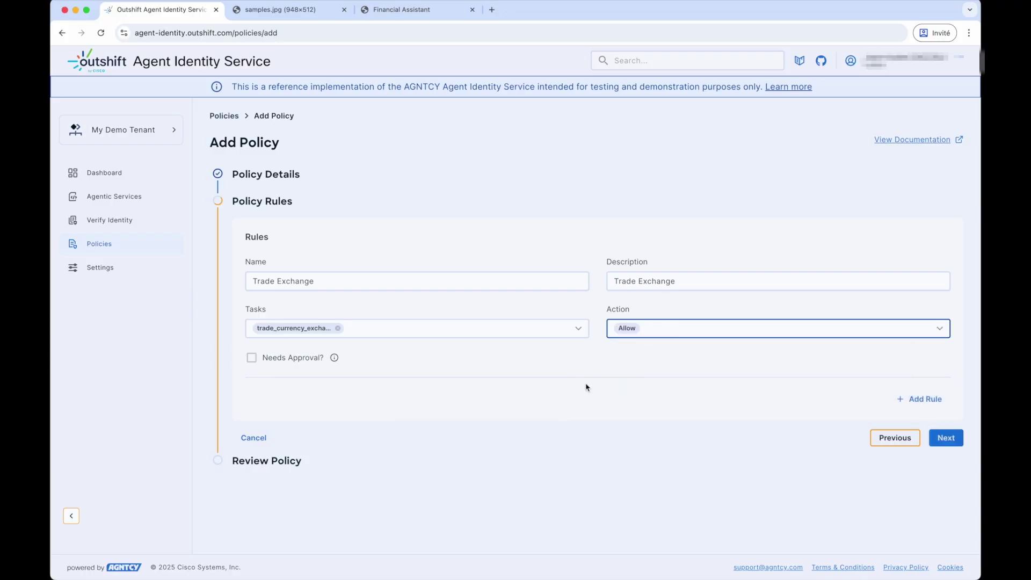
pyautogui.click(945, 438)
pyautogui.click(945, 409)
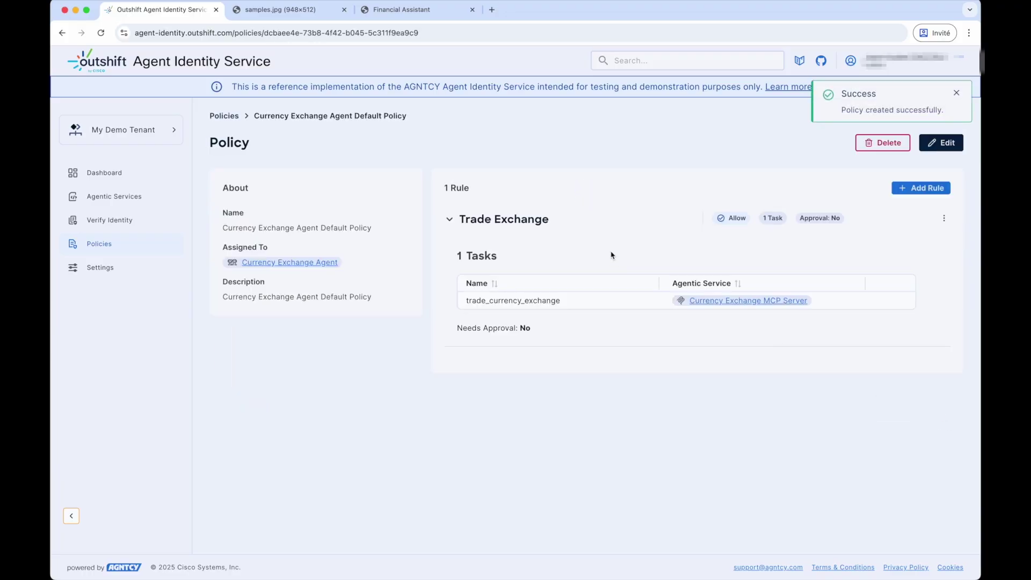
pyautogui.click(224, 116)
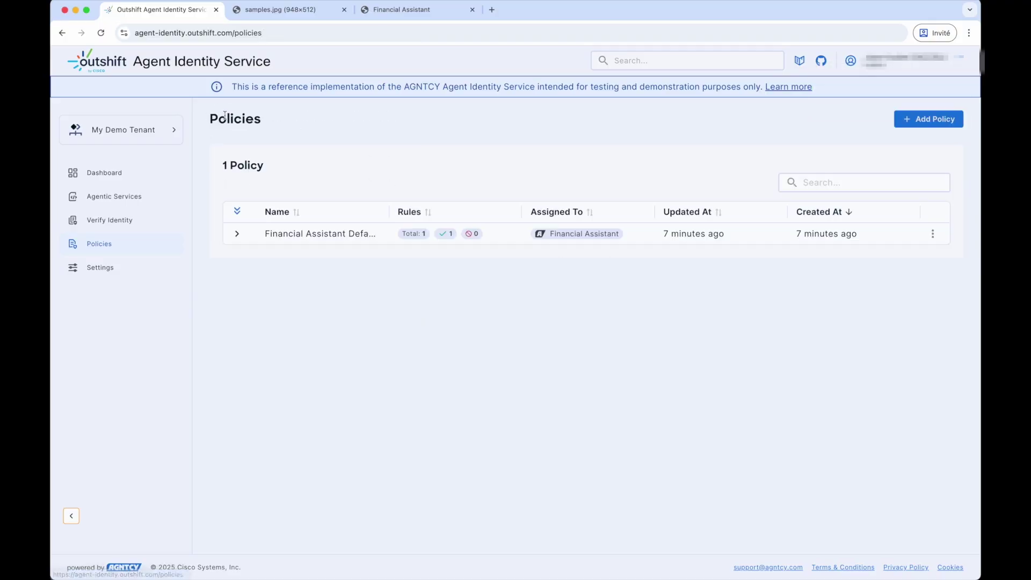
pyautogui.click(234, 254)
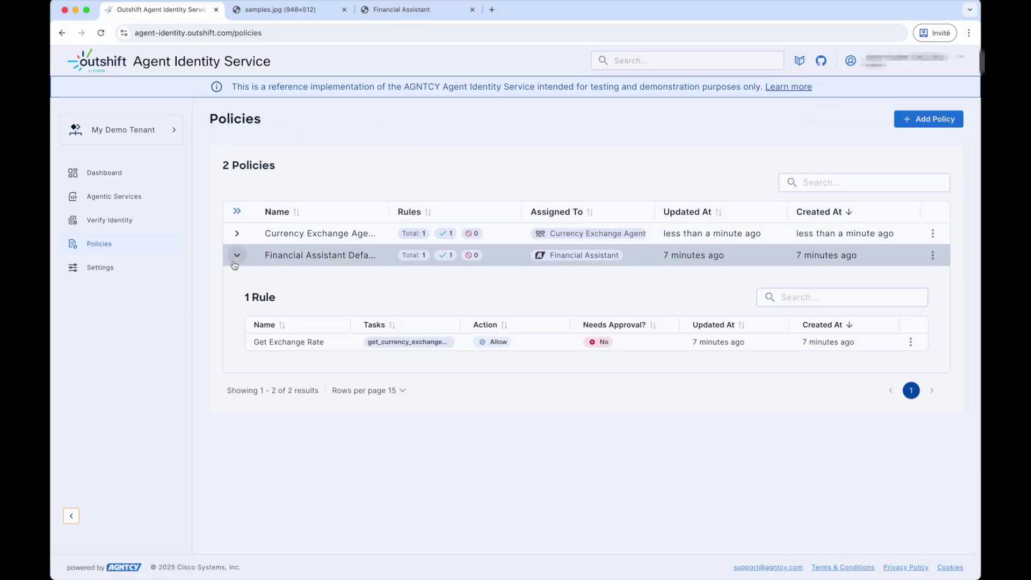
# Step: Add an Allow rule for the Invoke Agent Currency Exchange Agent task to the Financial Assistant policy
pyautogui.click(349, 264)
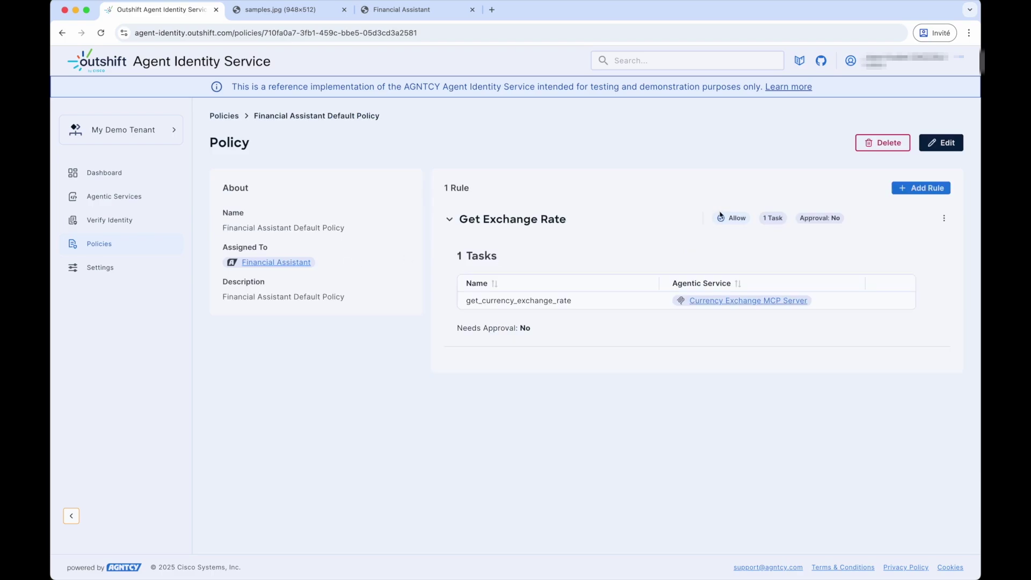
pyautogui.click(907, 189)
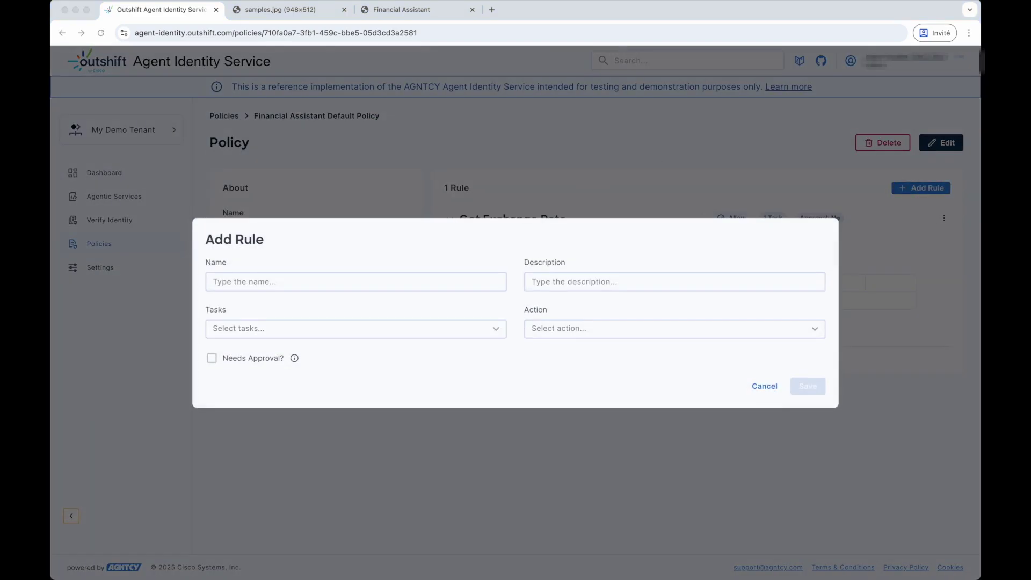
pyautogui.click(209, 284)
pyautogui.write('Invoke Currency Exchange Agent')
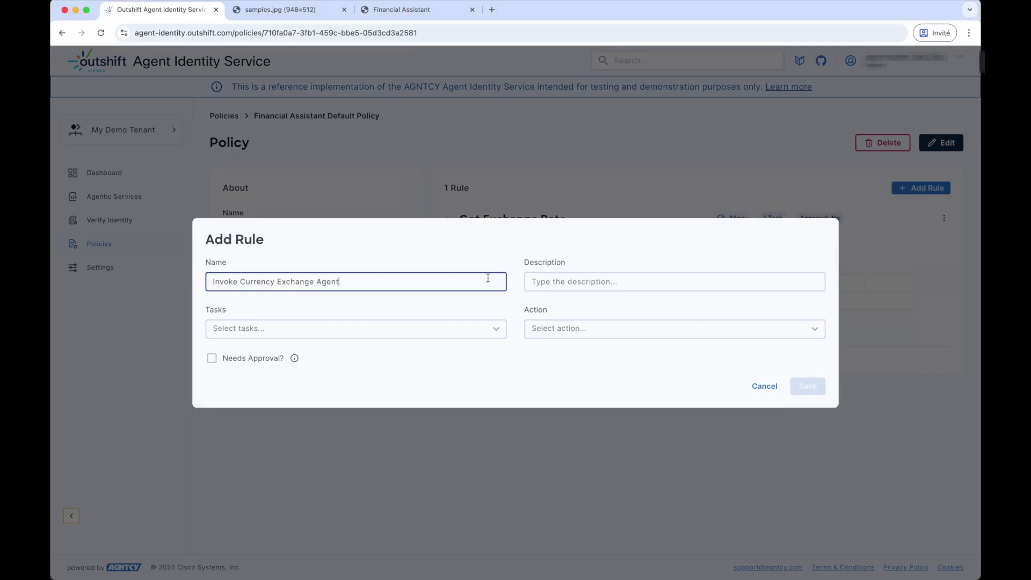
pyautogui.click(555, 275)
pyautogui.write('Invoke Currency Exchange Agent')
pyautogui.click(345, 336)
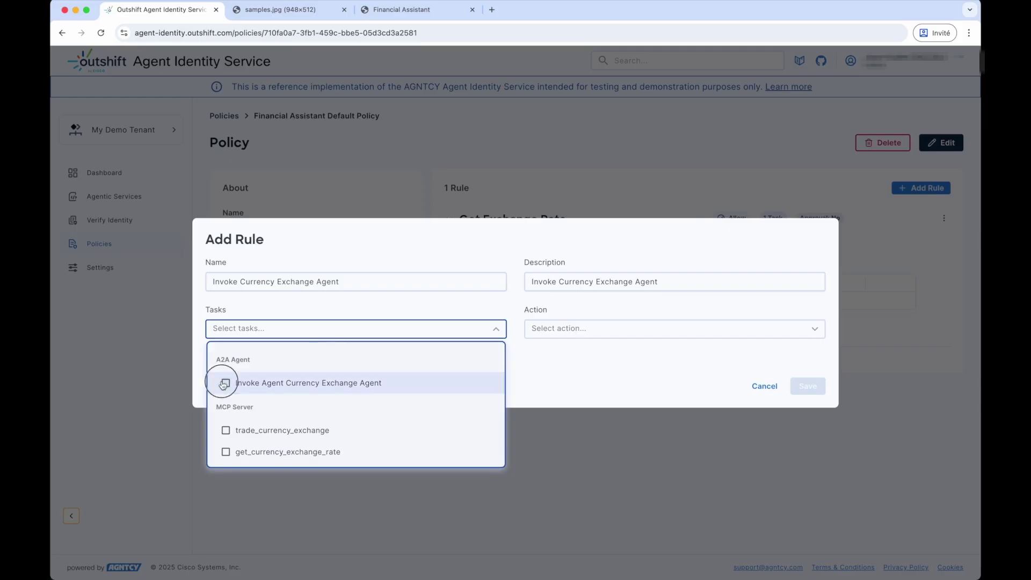
pyautogui.click(226, 383)
pyautogui.click(539, 359)
pyautogui.click(575, 337)
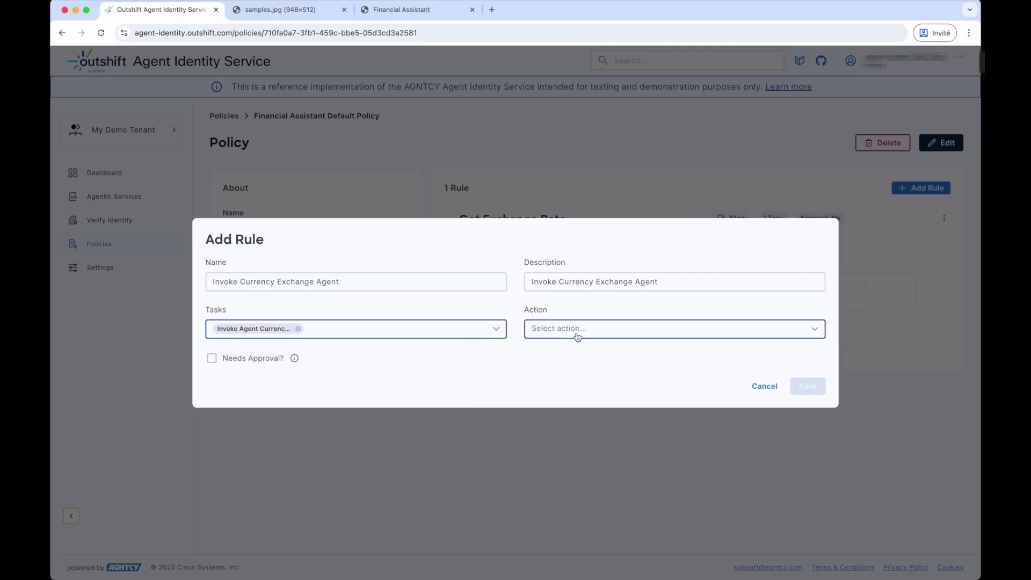
pyautogui.click(569, 355)
pyautogui.click(804, 387)
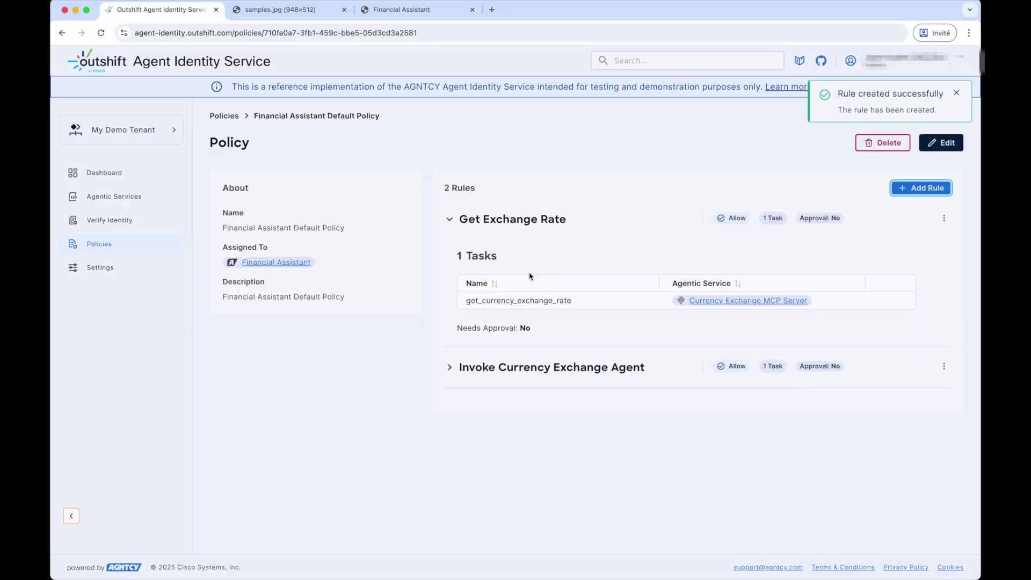
pyautogui.click(452, 367)
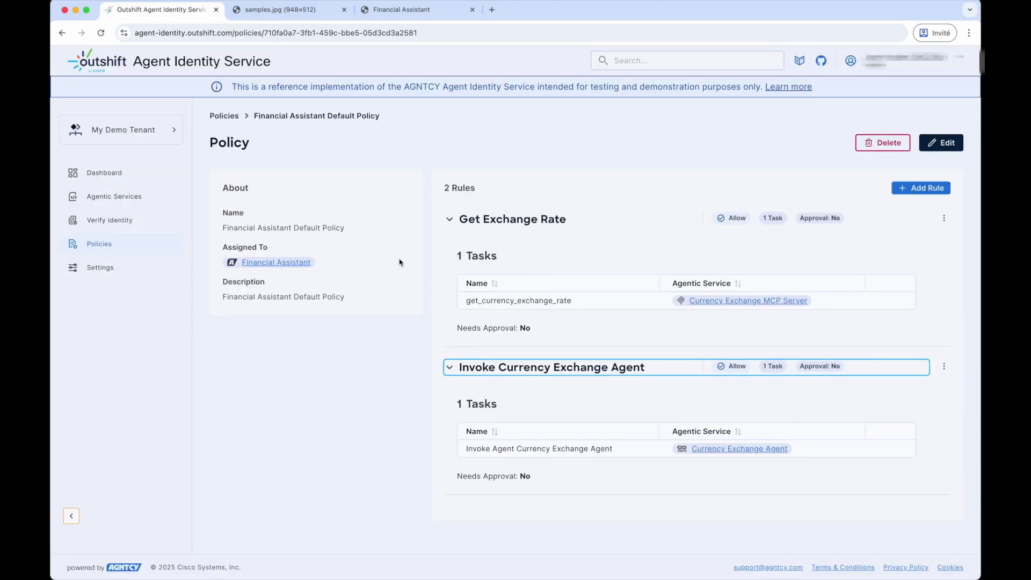
pyautogui.click(400, 10)
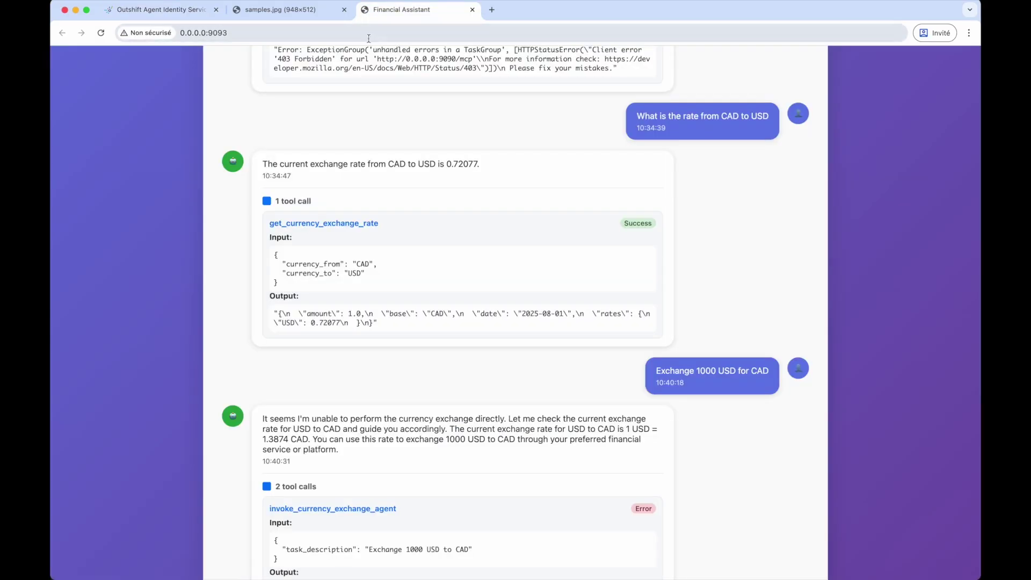
# Step: Resend 'Exchange 1000 USD for CAD', now returning 1387.40 CAD at a 1.3874 rate
pyautogui.moveTo(656, 371); pyautogui.dragTo(773, 370)
pyautogui.press('super+c')
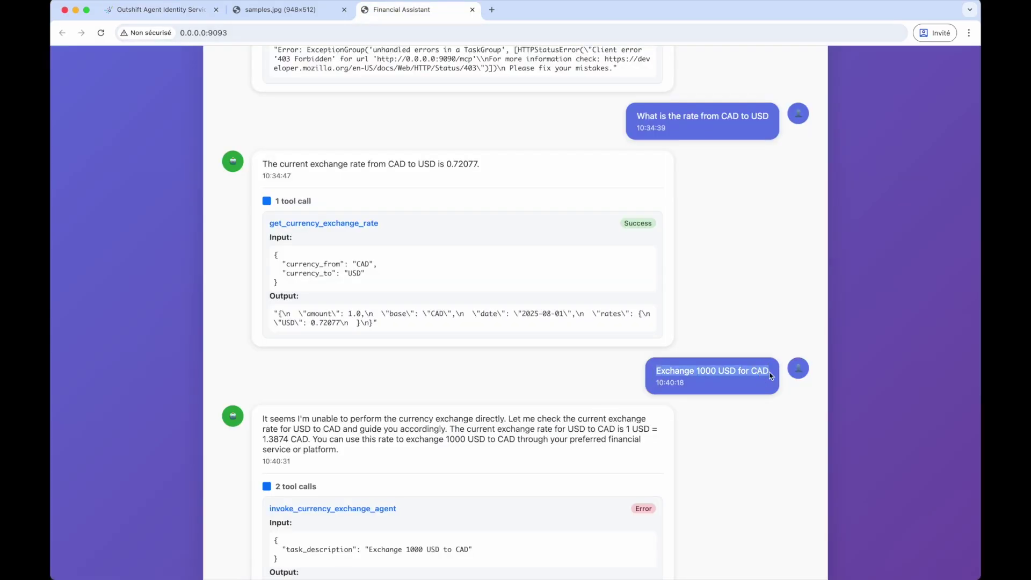
pyautogui.scroll(-2, 770, 376)
pyautogui.scroll(-3, 771, 375)
pyautogui.click(555, 538)
pyautogui.press('super+v')
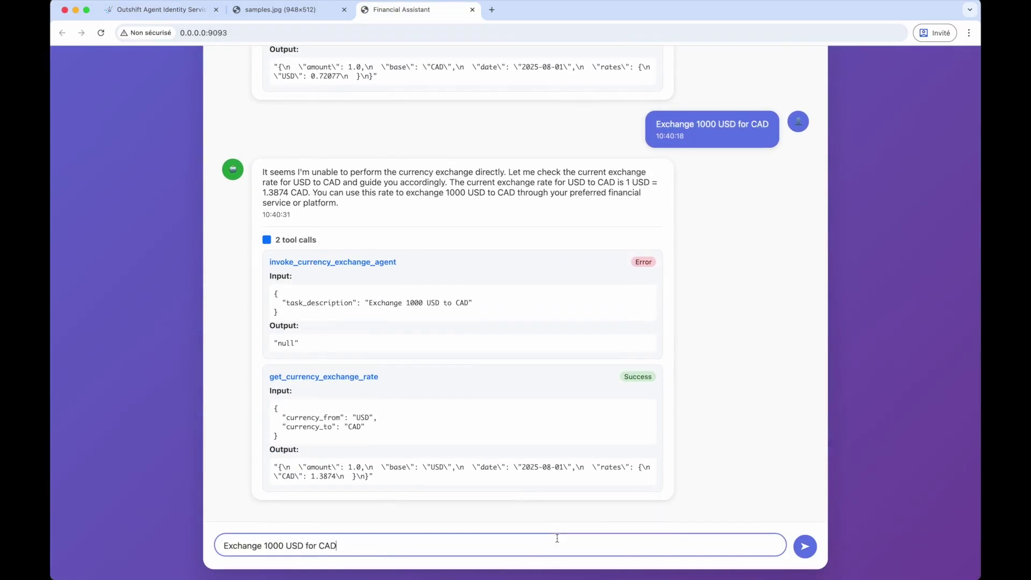
pyautogui.click(812, 550)
pyautogui.scroll(-3, 812, 552)
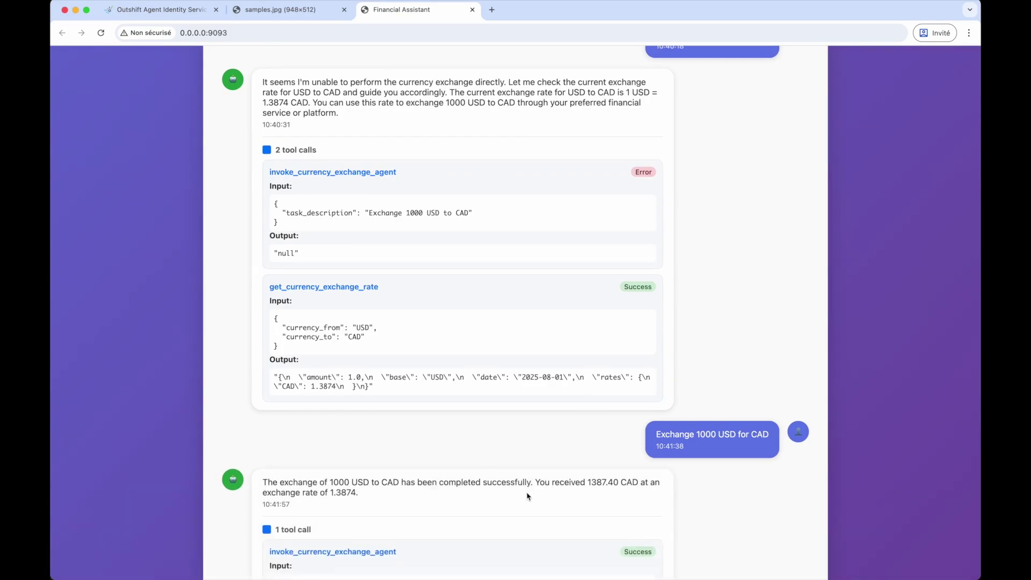
pyautogui.scroll(-3, 527, 492)
pyautogui.moveTo(358, 392); pyautogui.dragTo(261, 375)
pyautogui.scroll(-1, 259, 383)
pyautogui.scroll(-2, 259, 382)
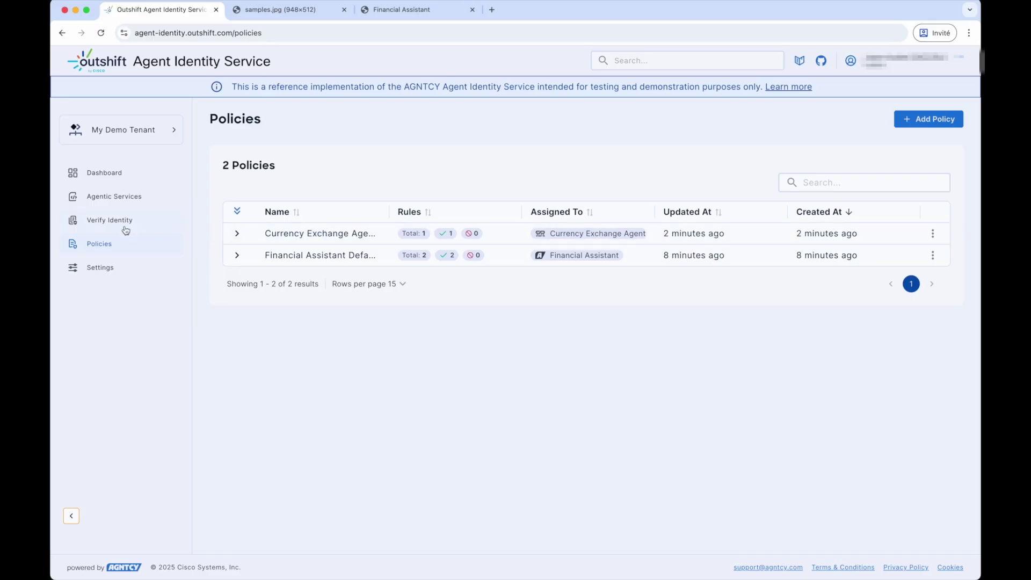
# Step: Go to Settings > Devices and choose Add Device to display the Onboard Device QR code
pyautogui.click(102, 269)
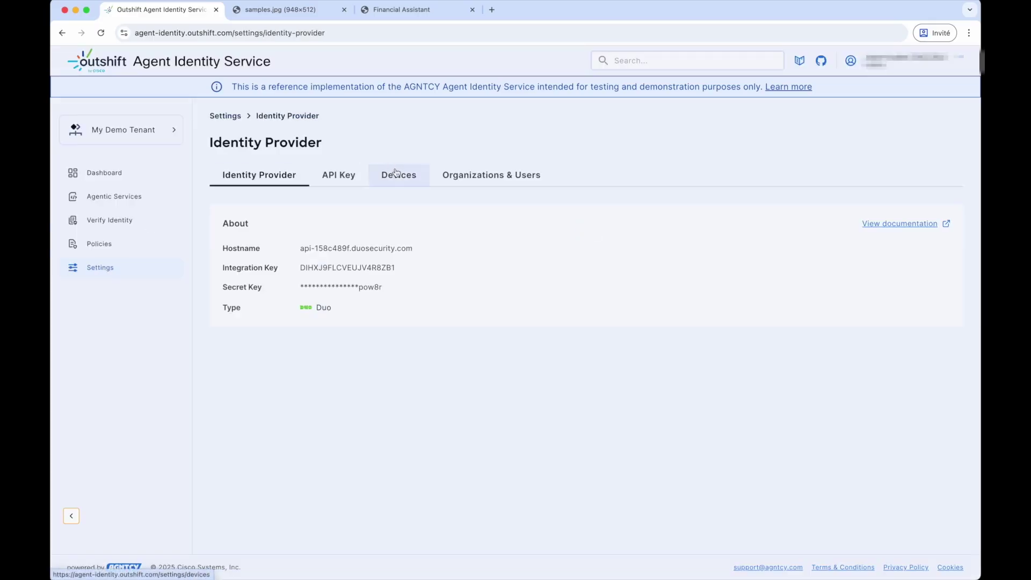
pyautogui.click(395, 172)
pyautogui.click(583, 460)
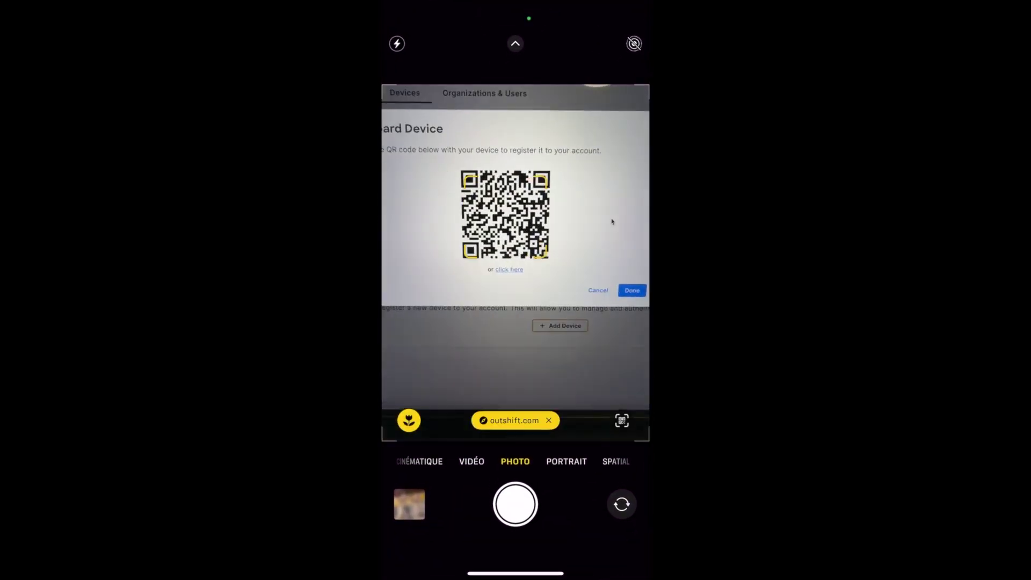
# Step: Open the scanned onboarding link, accept cookies, and add the page to the home screen
pyautogui.click(515, 420)
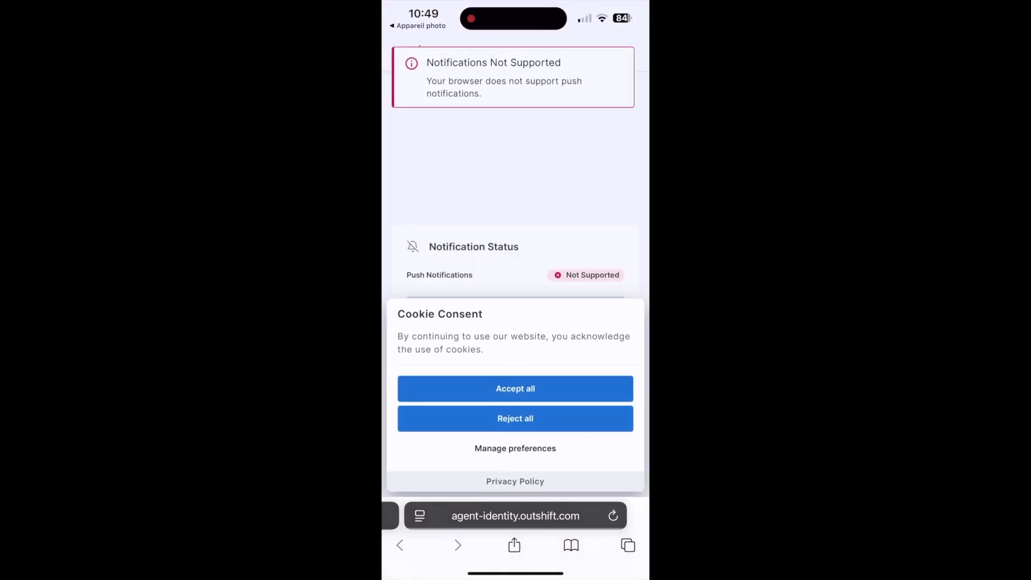
pyautogui.click(515, 388)
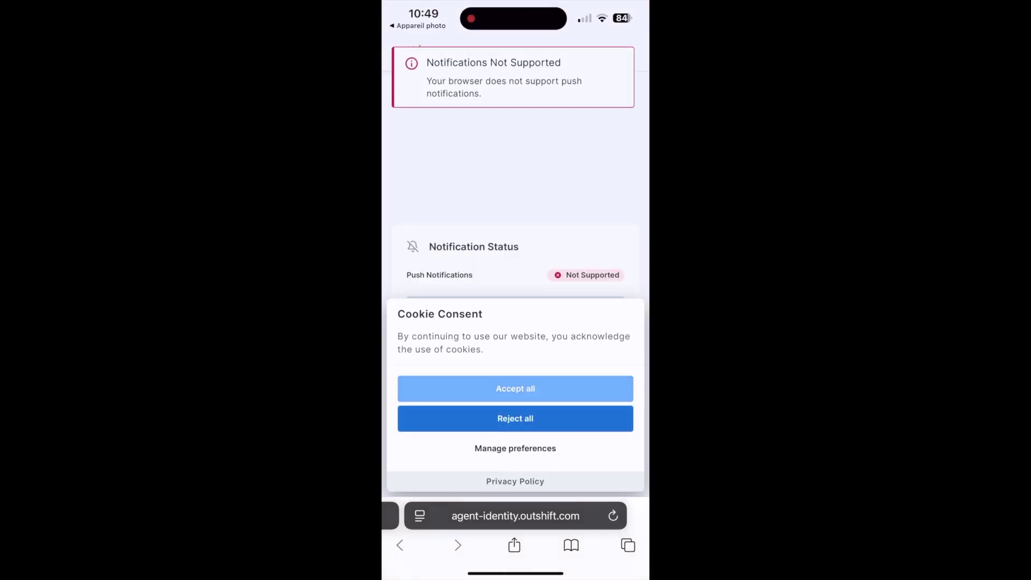
pyautogui.click(514, 545)
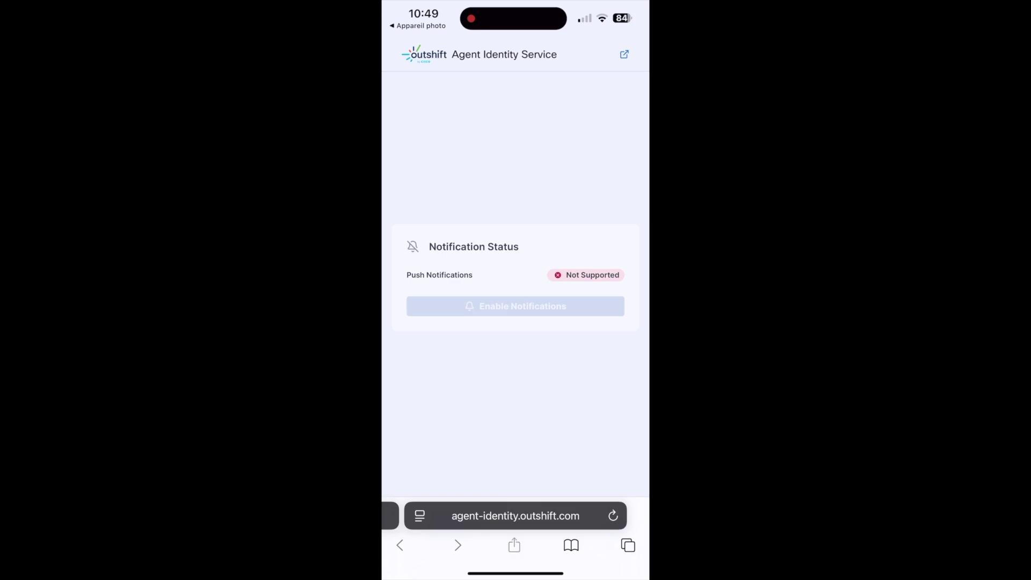
pyautogui.scroll(-1, 516, 349)
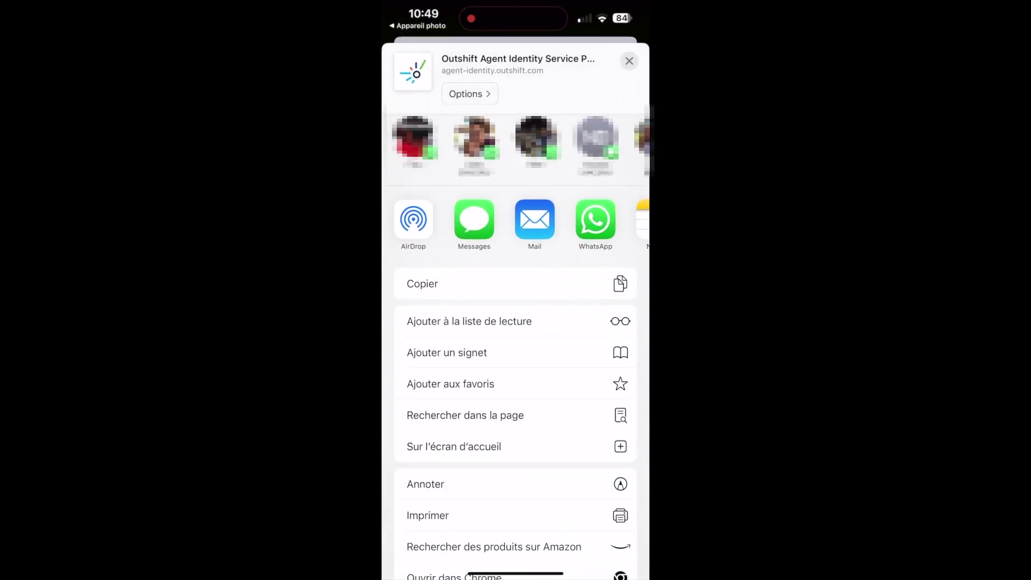
pyautogui.click(454, 446)
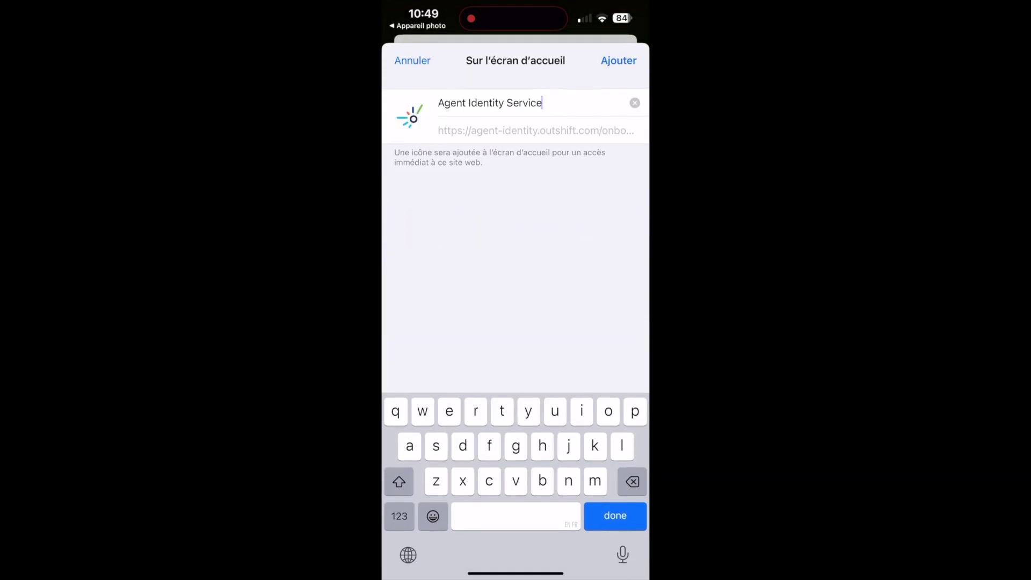
pyautogui.click(617, 82)
# Step: Launch the home-screen Agent Identity Service app and allow its push notifications
pyautogui.click(546, 72)
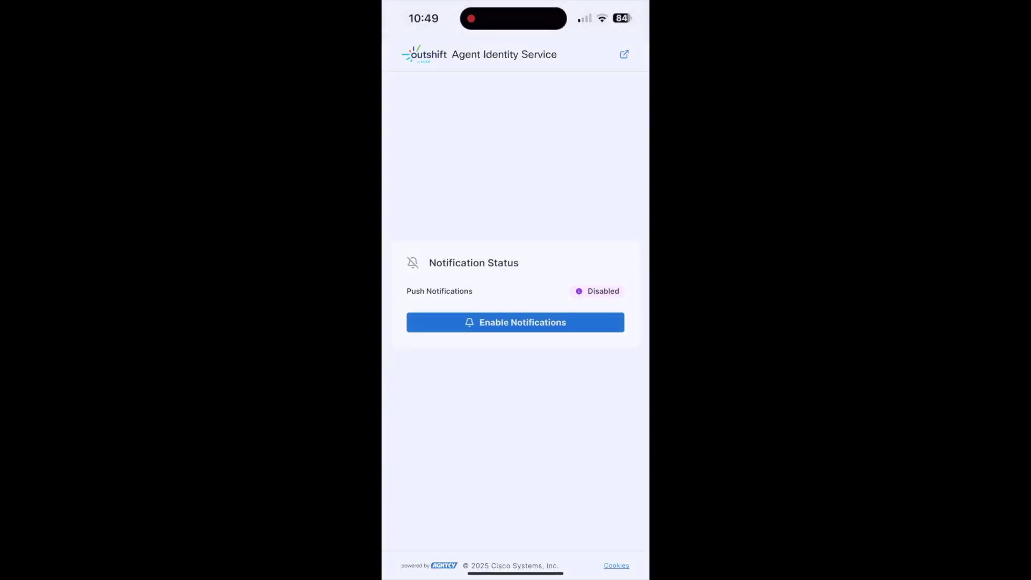
pyautogui.click(516, 322)
pyautogui.click(559, 351)
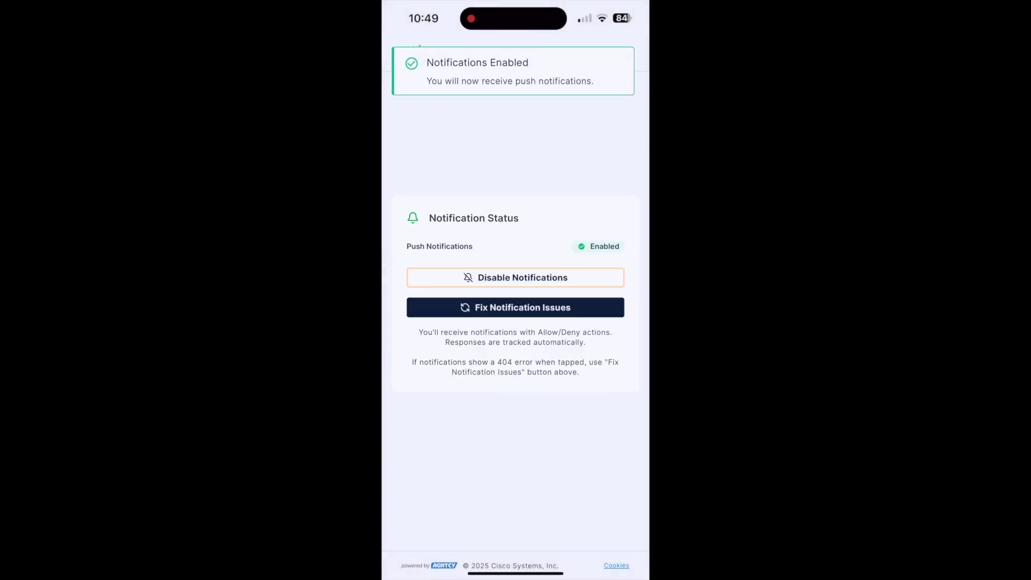
pyautogui.moveTo(515, 573); pyautogui.dragTo(516, 376)
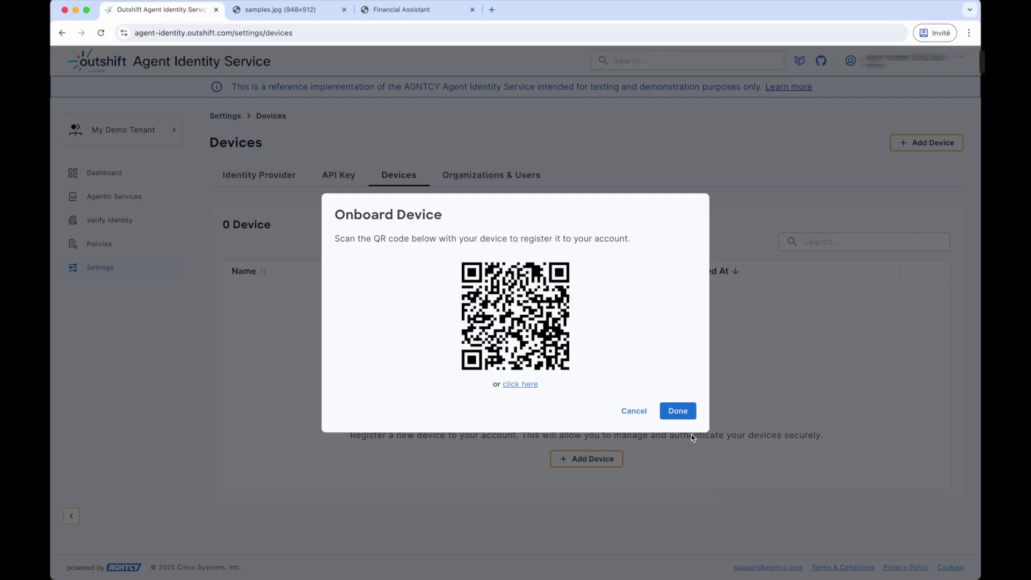
# Step: Close the Onboard Device dialog with Done to finish onboarding
pyautogui.click(678, 411)
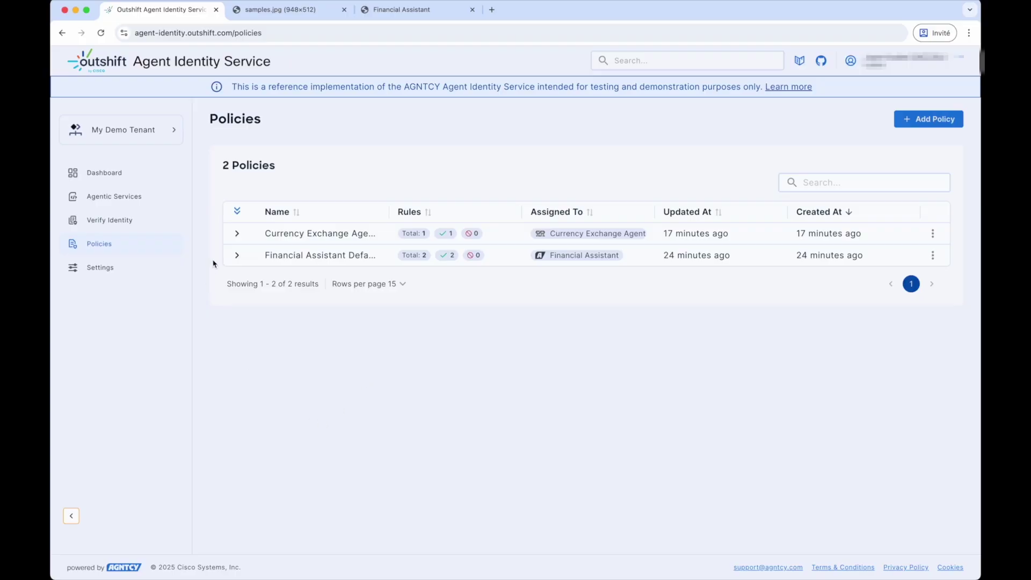
# Step: Edit the Currency Exchange Agent policy's Trade Exchange rule to Needs Approval and save it
pyautogui.click(285, 235)
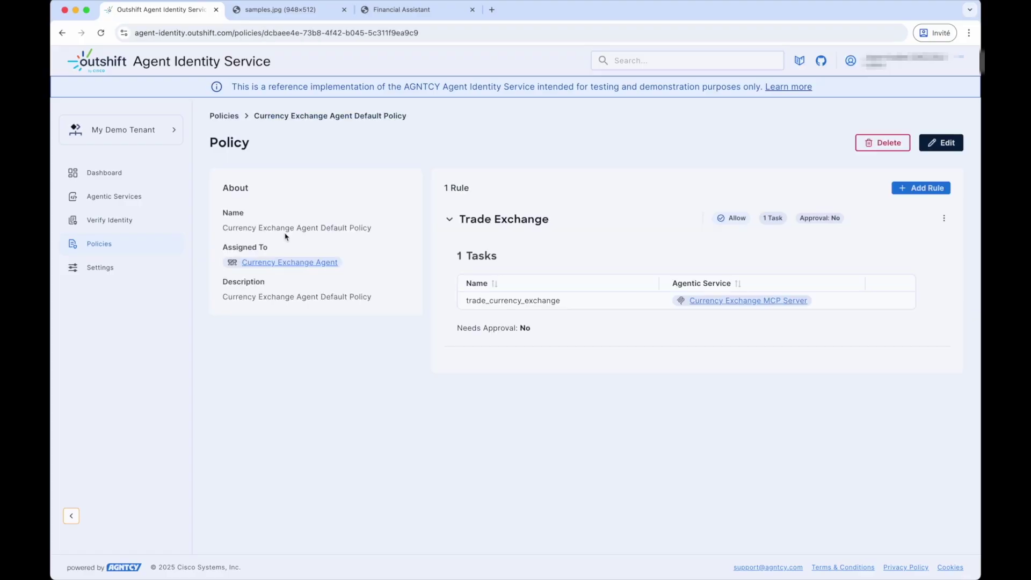
pyautogui.moveTo(513, 328); pyautogui.dragTo(541, 331)
pyautogui.click(943, 217)
pyautogui.click(911, 239)
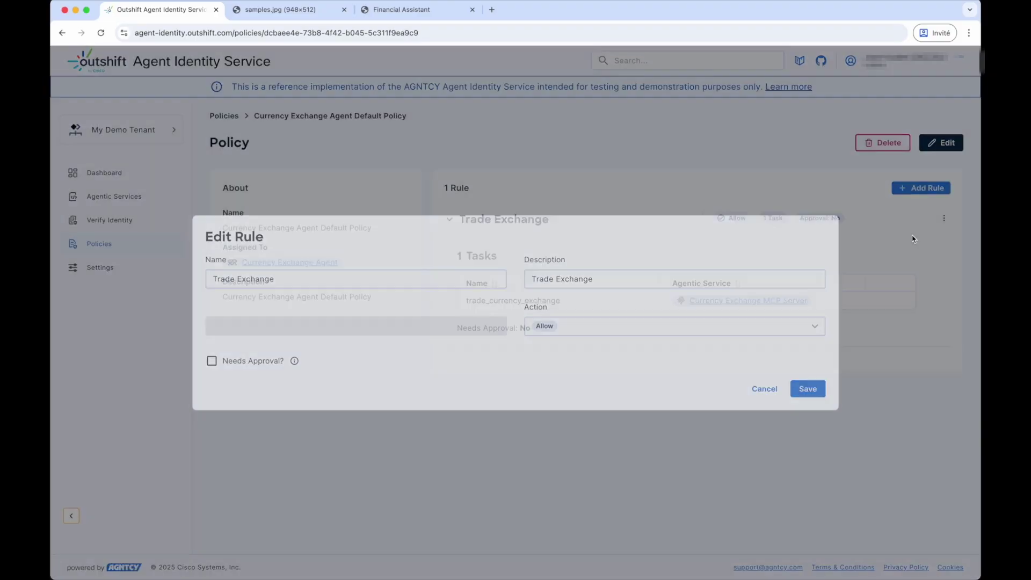
pyautogui.click(212, 361)
pyautogui.click(808, 386)
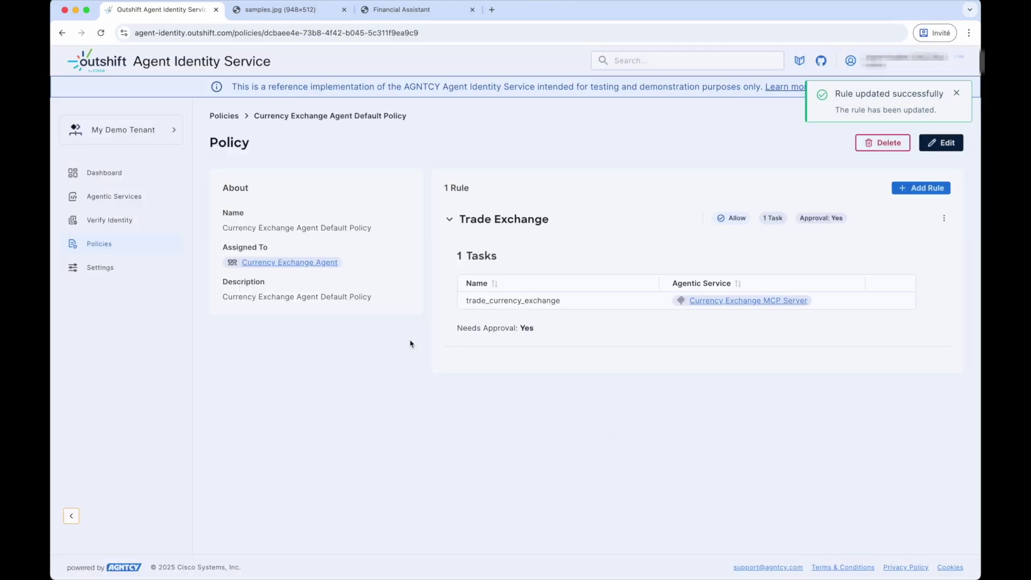
pyautogui.click(360, 10)
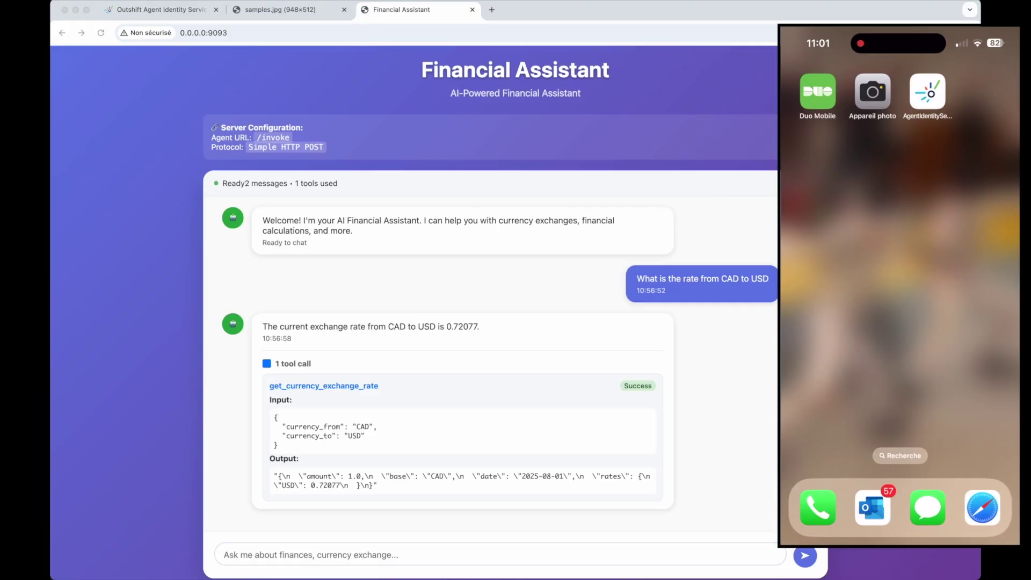
# Step: Send 'Exchange 1000 USD for CAD' to the assistant, which returns a 403 error
pyautogui.click(454, 555)
pyautogui.write('Exchange 1000 USD for CAD')
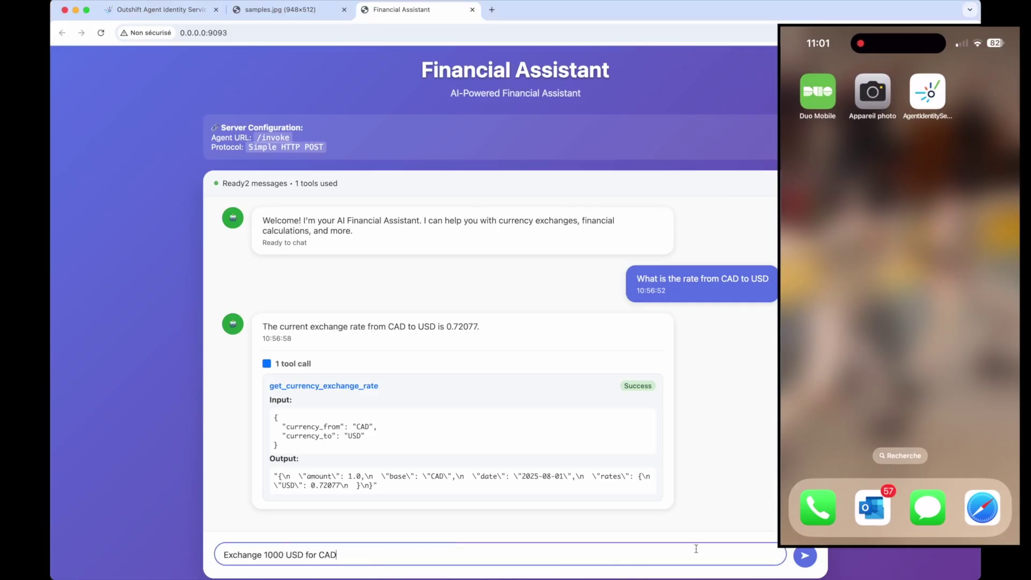
pyautogui.click(808, 555)
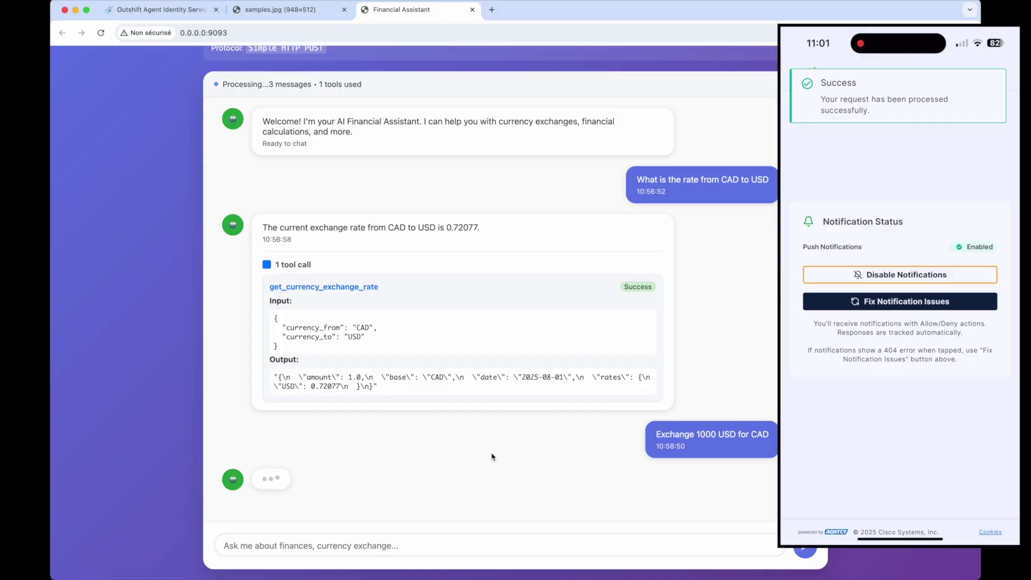
pyautogui.scroll(-2, 492, 457)
pyautogui.moveTo(271, 383); pyautogui.dragTo(375, 401)
pyautogui.scroll(-1, 376, 401)
pyautogui.moveTo(295, 499); pyautogui.dragTo(403, 504)
pyautogui.rightClick(404, 503)
pyautogui.click(382, 506)
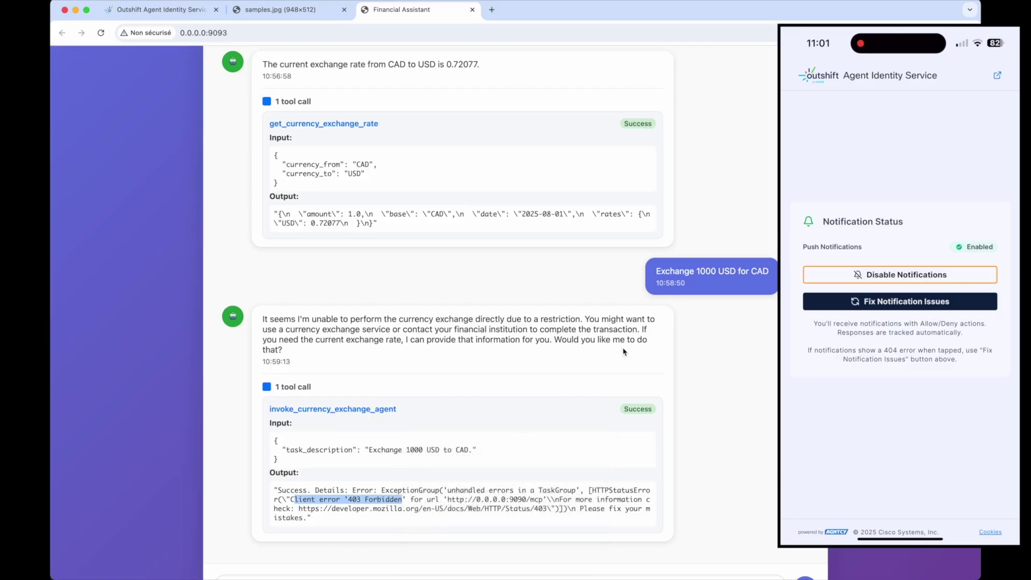
pyautogui.click(666, 290)
# Step: Resend the exchange request, which succeeds with 1387.40 CAD
pyautogui.doubleClick(664, 266)
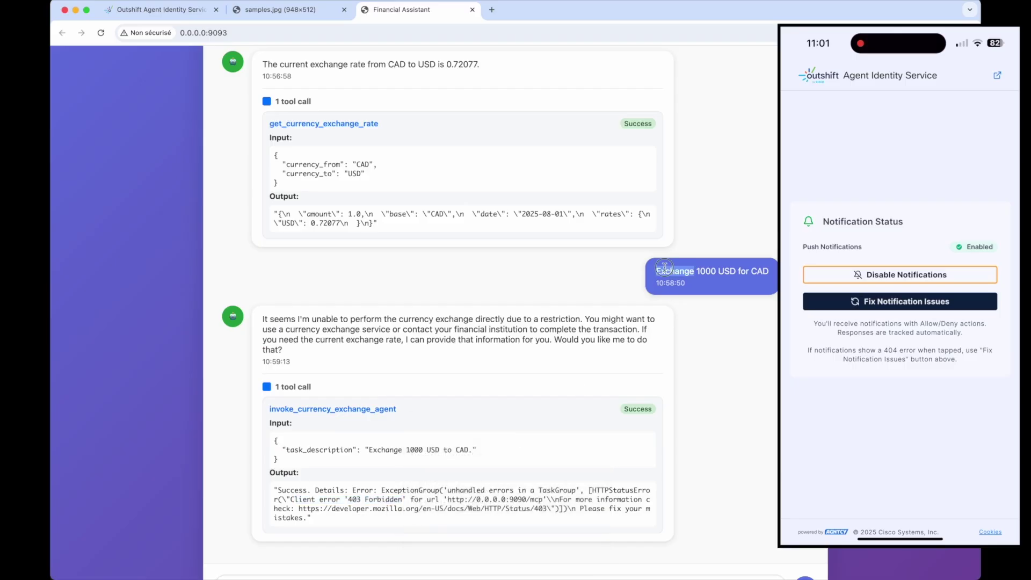
pyautogui.scroll(-1, 537, 402)
pyautogui.click(384, 543)
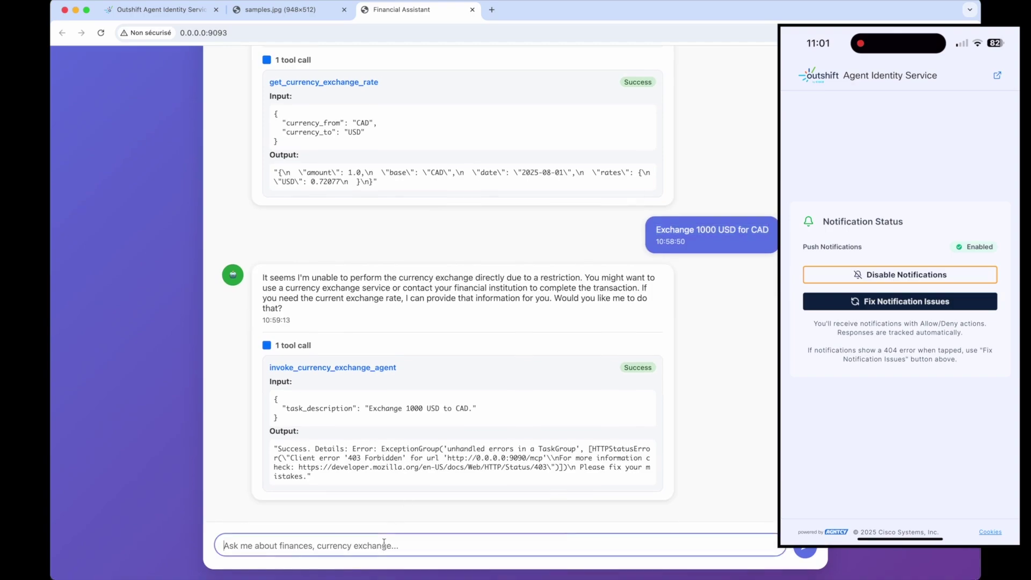
pyautogui.press('super+v')
pyautogui.click(805, 556)
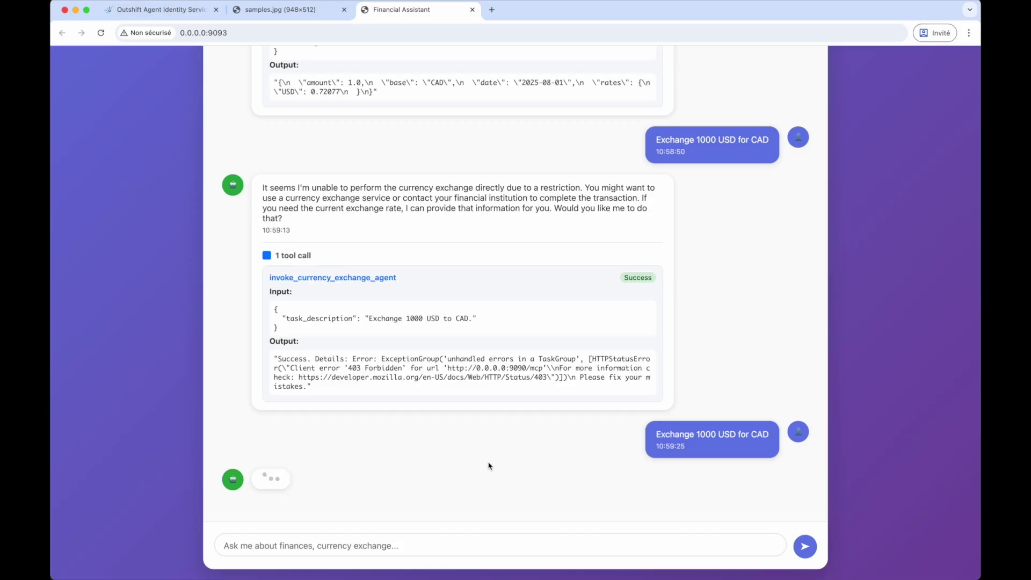
pyautogui.scroll(-5, 490, 465)
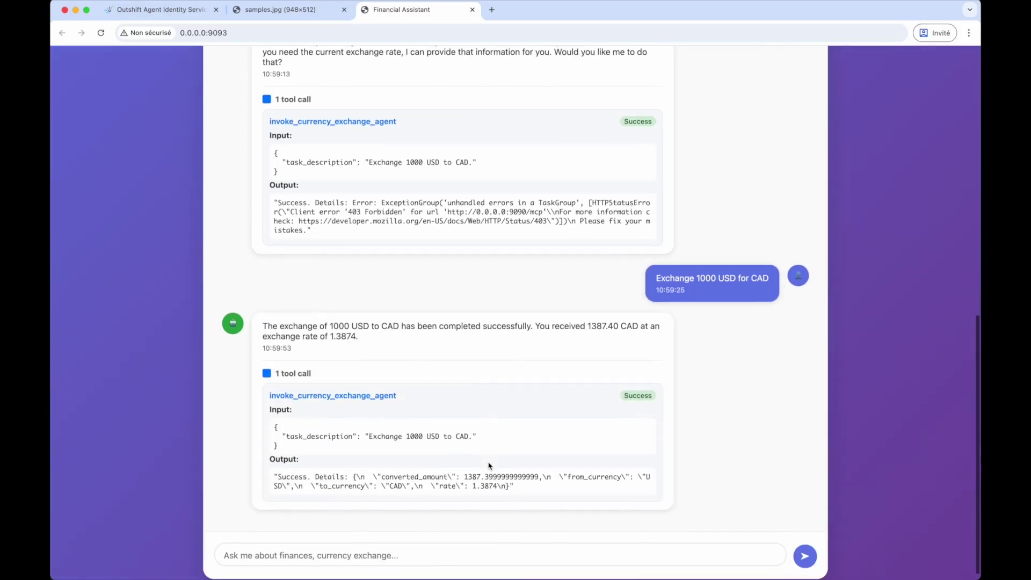
pyautogui.tripleClick(280, 322)
pyautogui.click(322, 317)
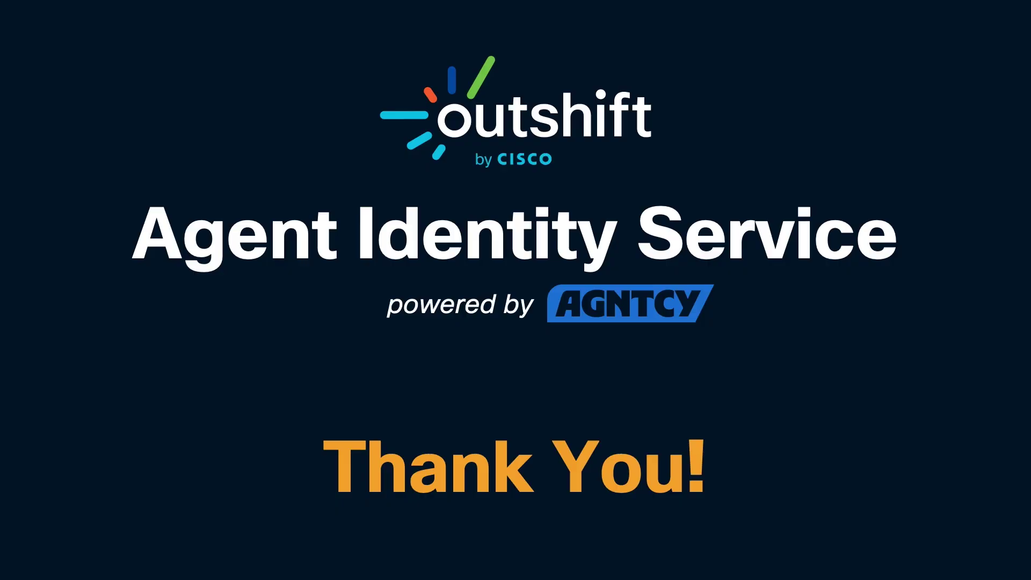